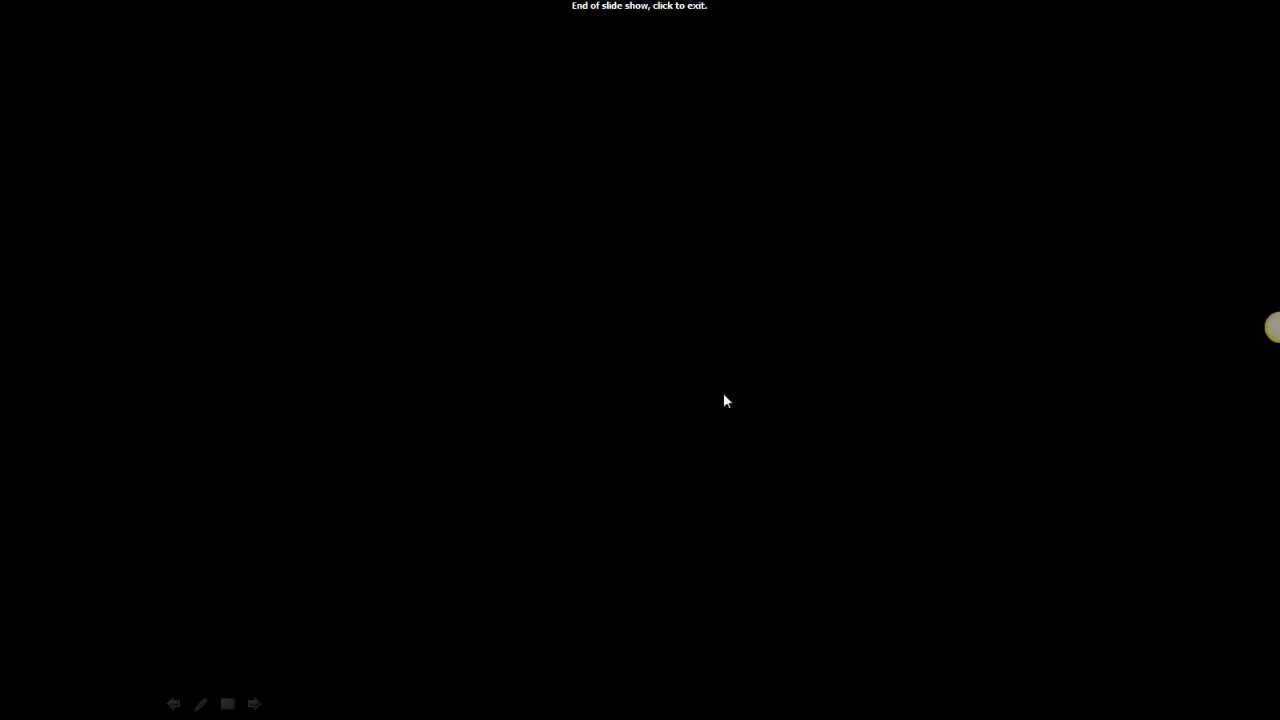
Switch from the ended slide show to the Chrome window with the Oracle Cloud demo page
{"action": "key", "text": "alt+Tab"}
{"action": "key", "text": "Tab"}
{"action": "key", "text": "Tab"}
{"action": "key", "text": "Tab"}
{"action": "key", "text": "Tab"}
{"action": "key", "text": "Tab"}
{"action": "key", "text": "Tab"}
{"action": "key", "text": "Tab"}
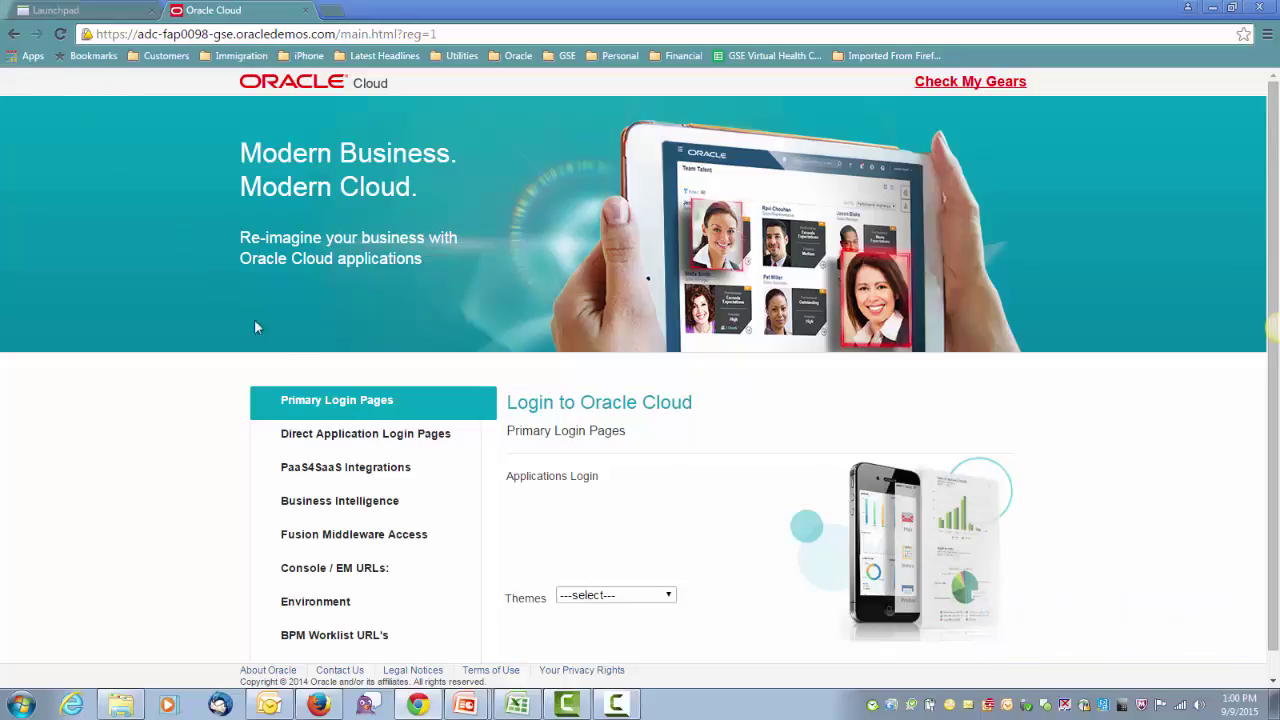
View the direct application login pages, return to the primary login pages and open Applications Login
{"action": "left_click", "coordinate": [340, 433]}
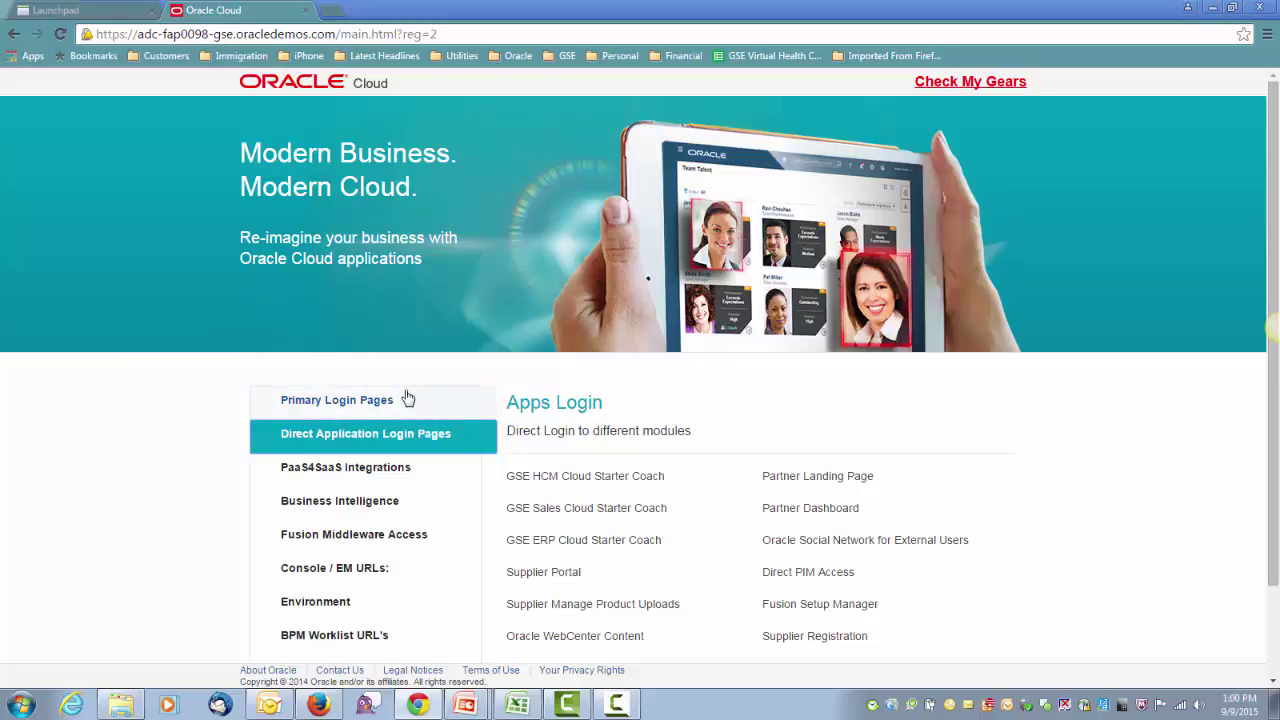
{"action": "left_click", "coordinate": [372, 400]}
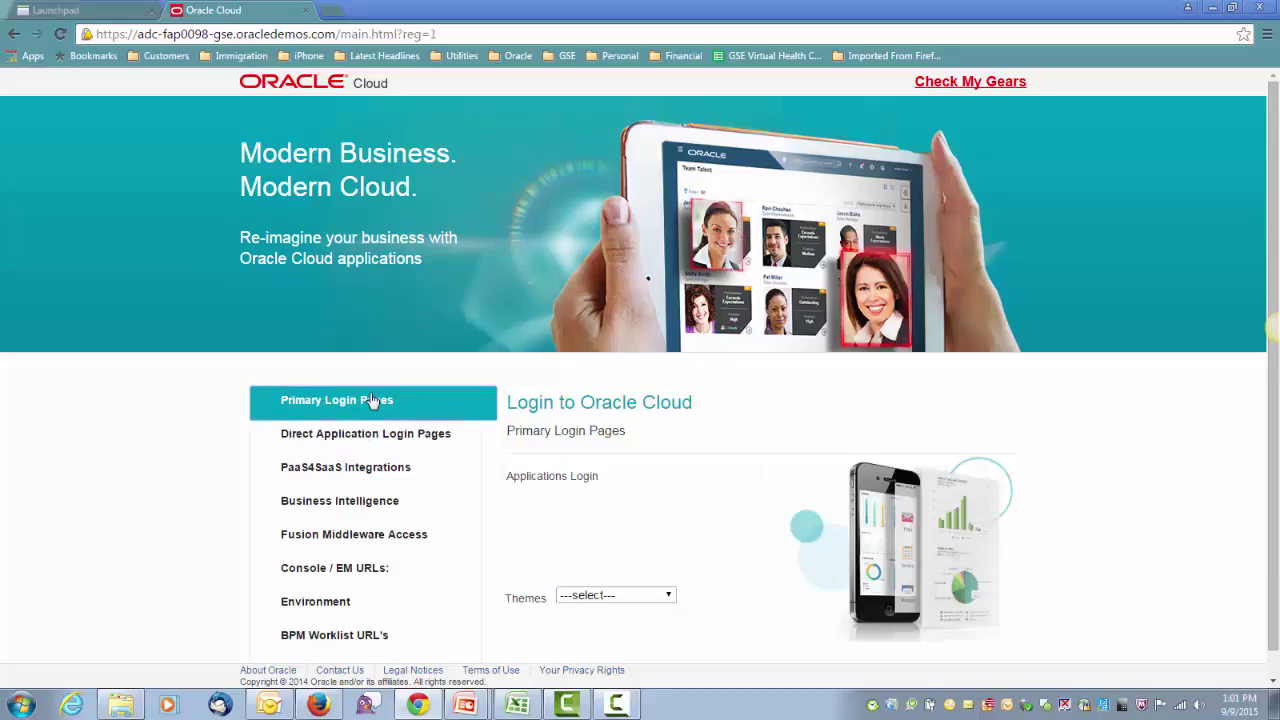
{"action": "left_click", "coordinate": [534, 478]}
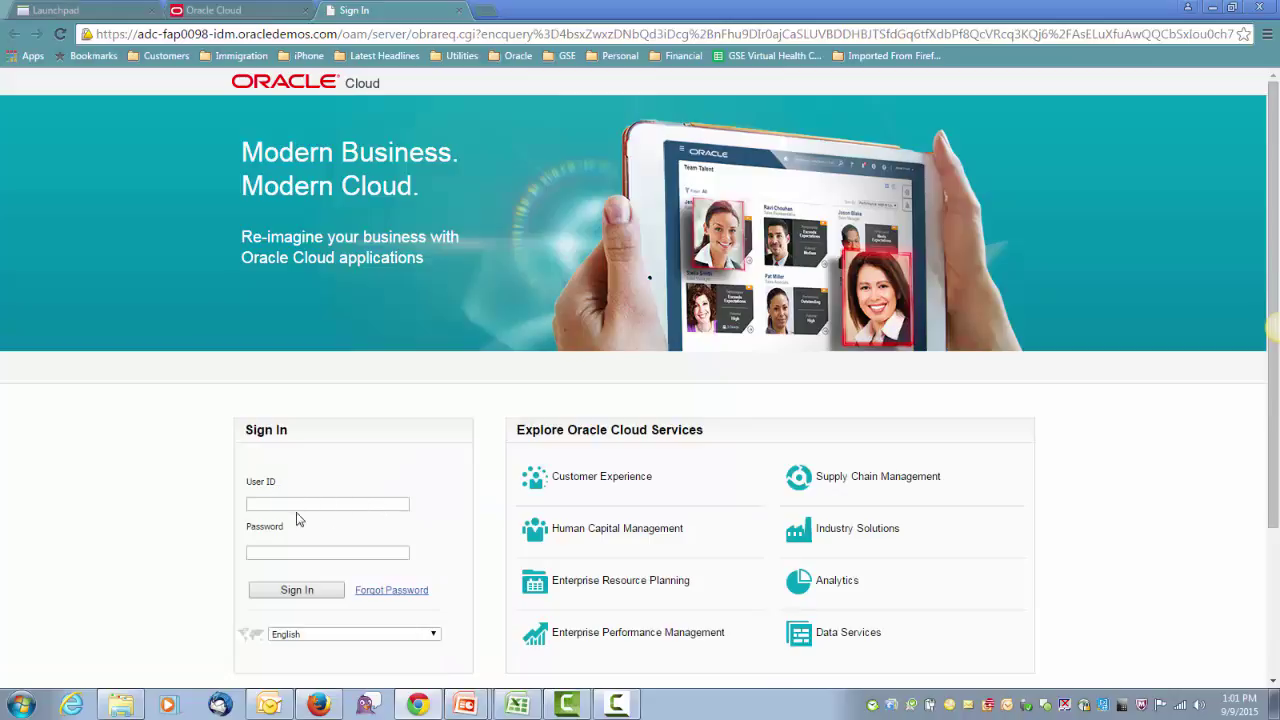
Sign in to Oracle Cloud with the saved user ID and account password
{"action": "left_click", "coordinate": [267, 502]}
{"action": "type", "text": "ma"}
{"action": "key", "text": "Down"}
{"action": "key", "text": "Tab"}
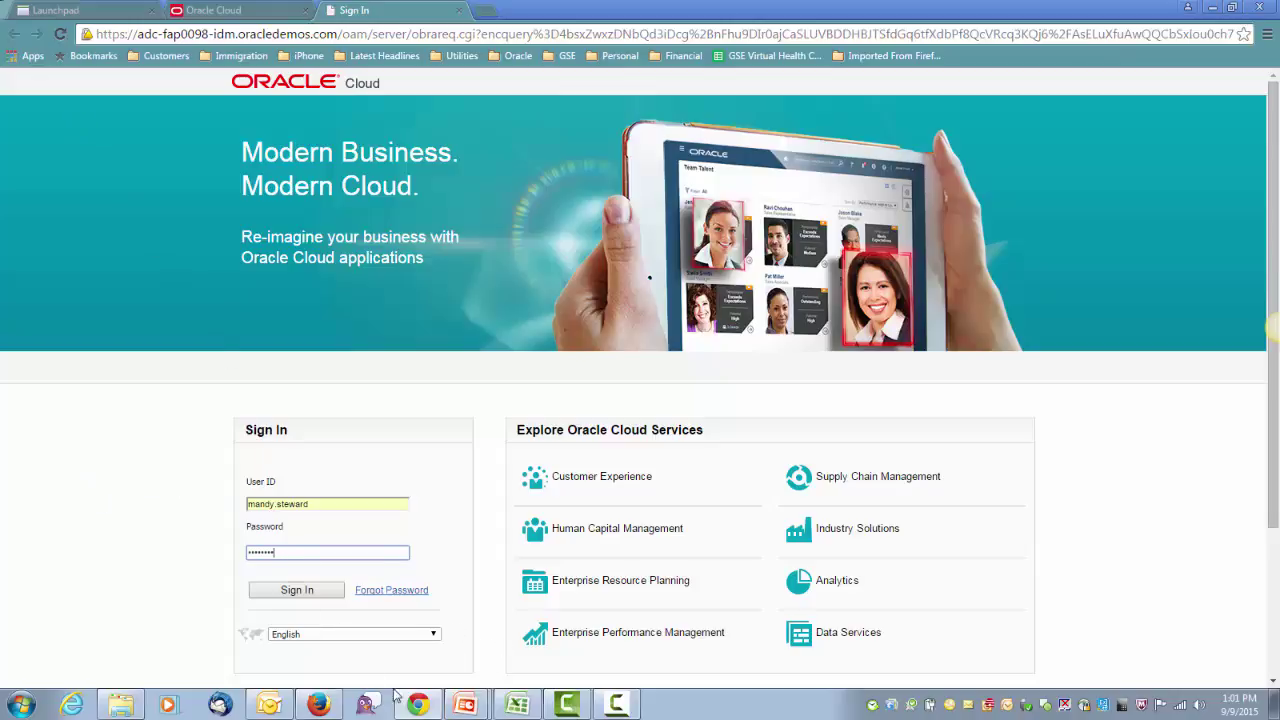
{"action": "left_click", "coordinate": [265, 596]}
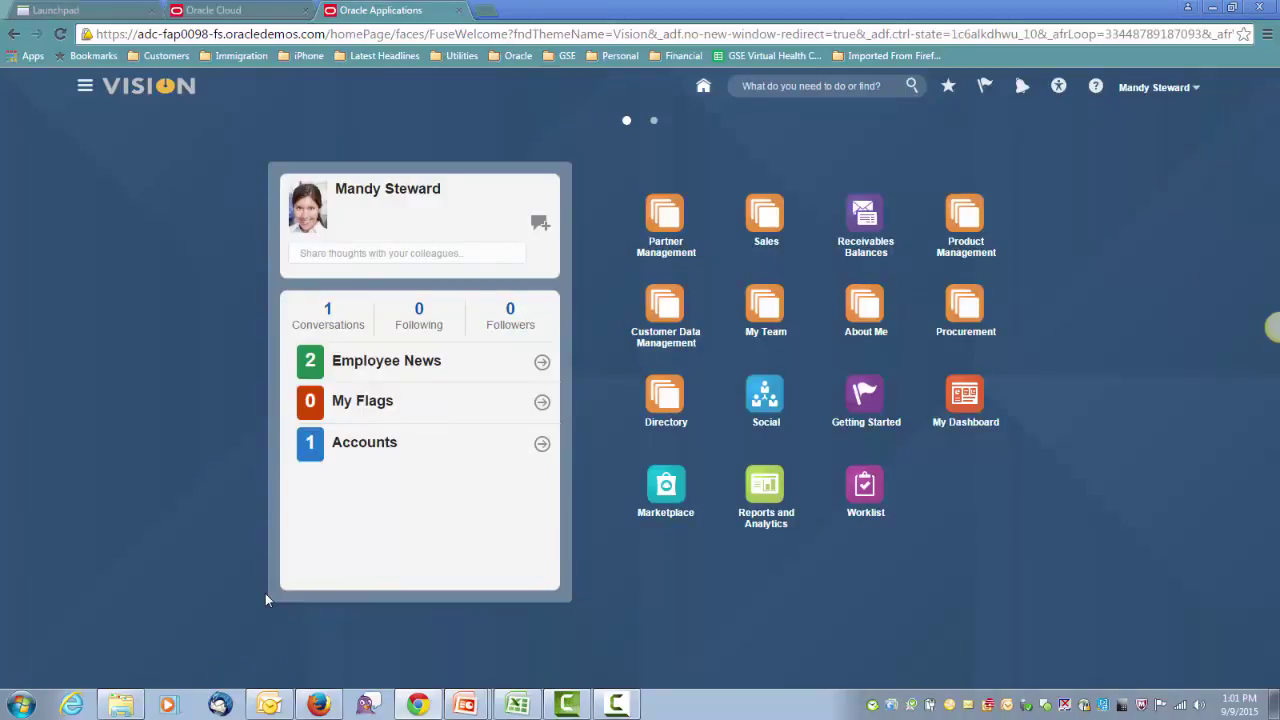
Look through the Navigator entries and the user's Settings and Actions options, closing both again
{"action": "left_click", "coordinate": [85, 89]}
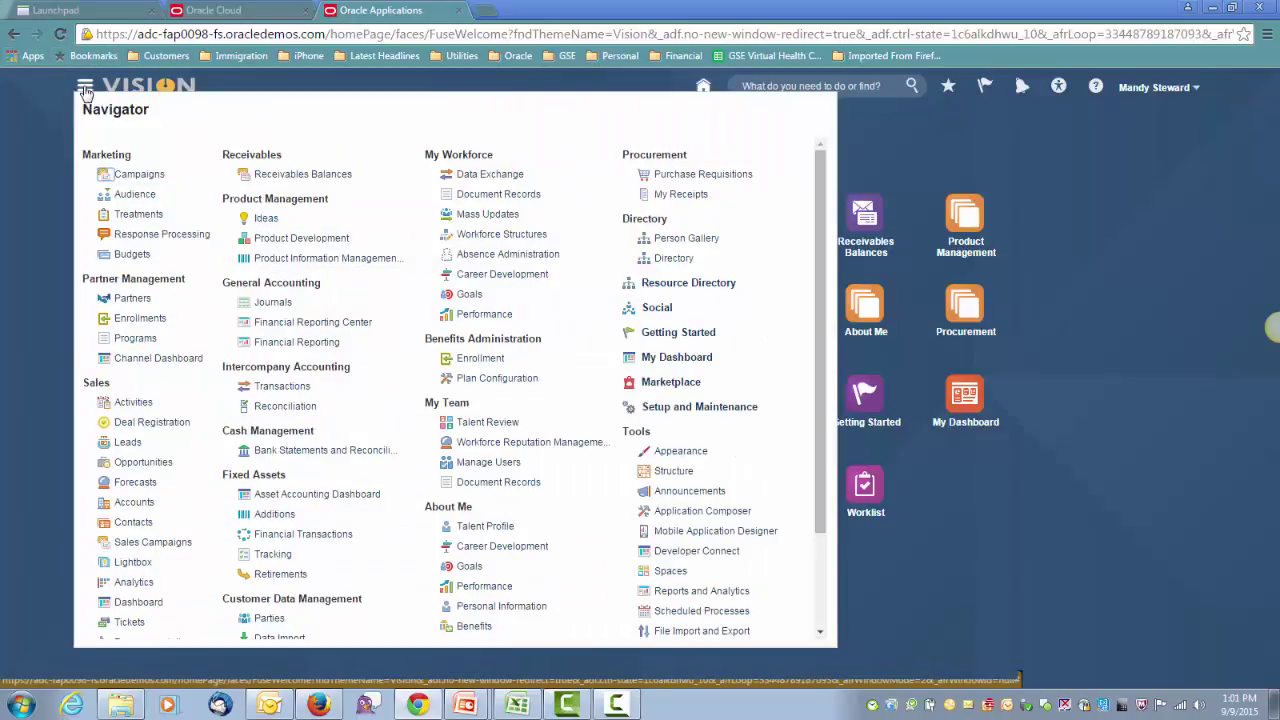
{"action": "left_click", "coordinate": [85, 89]}
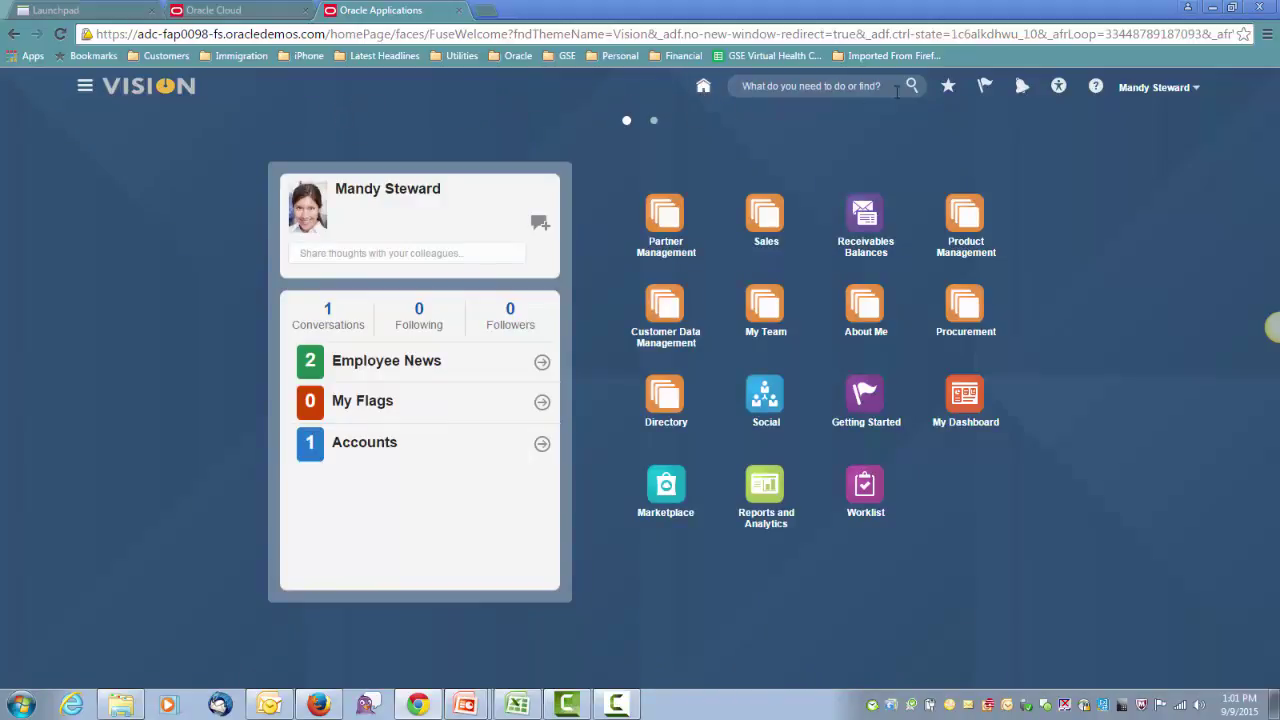
{"action": "left_click", "coordinate": [1152, 90]}
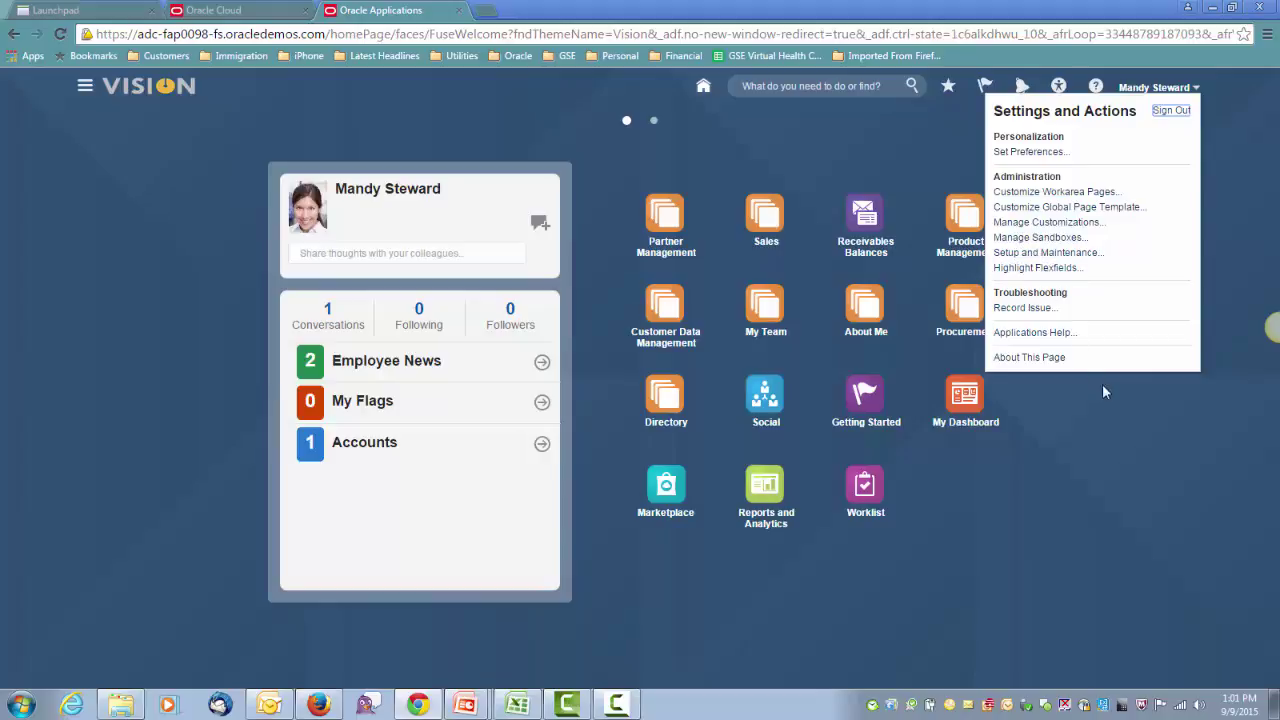
{"action": "left_click", "coordinate": [1100, 425]}
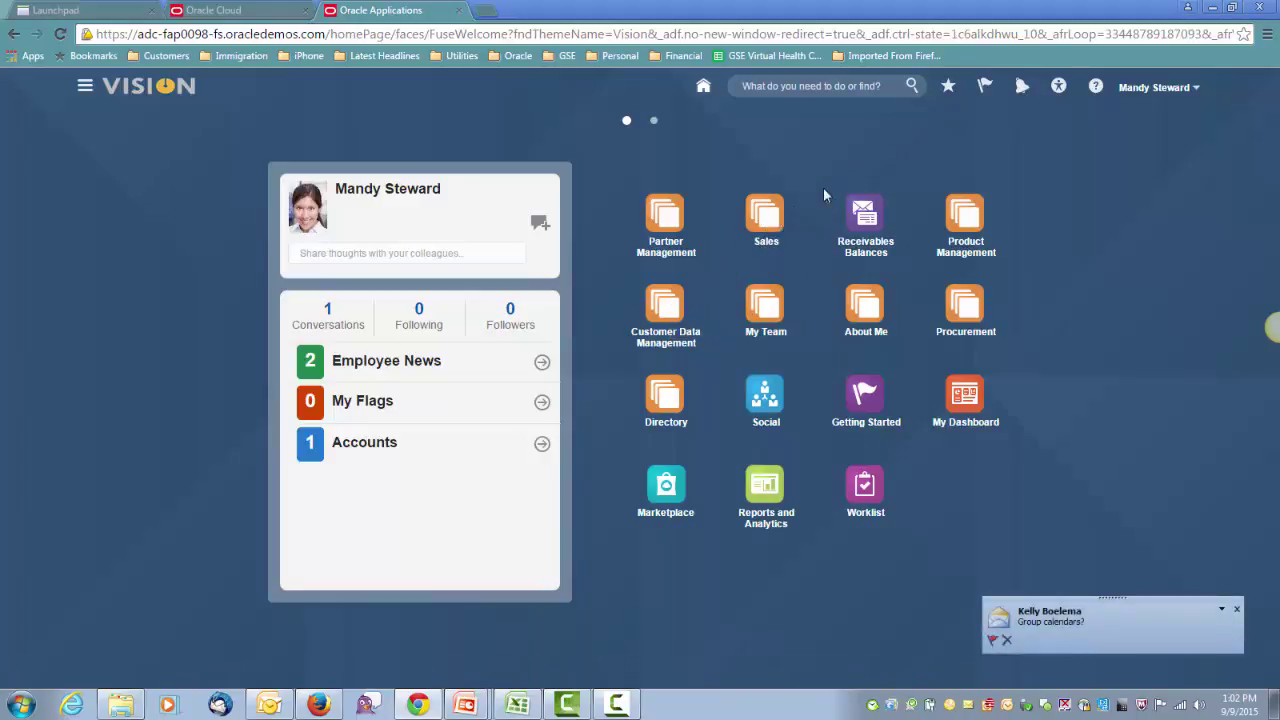
View the Accounts and Contacts pages of the Sales area and return to the home page
{"action": "left_click", "coordinate": [765, 213]}
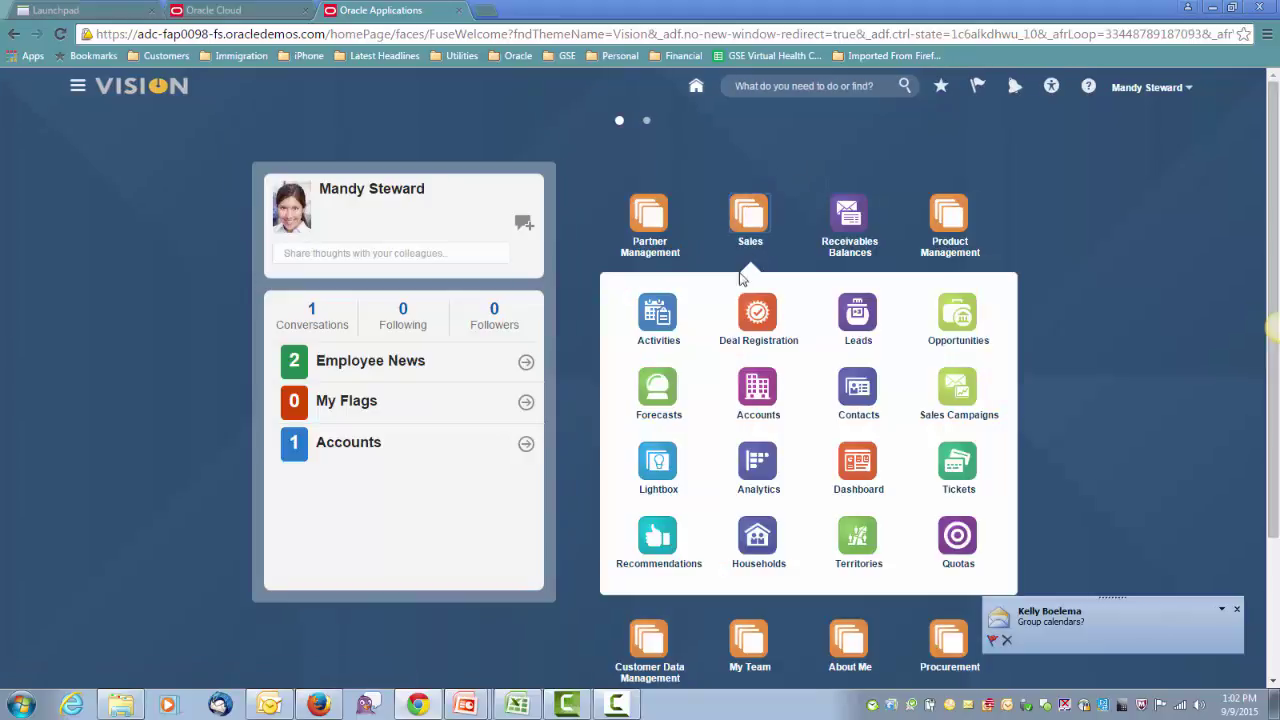
{"action": "left_click", "coordinate": [755, 392]}
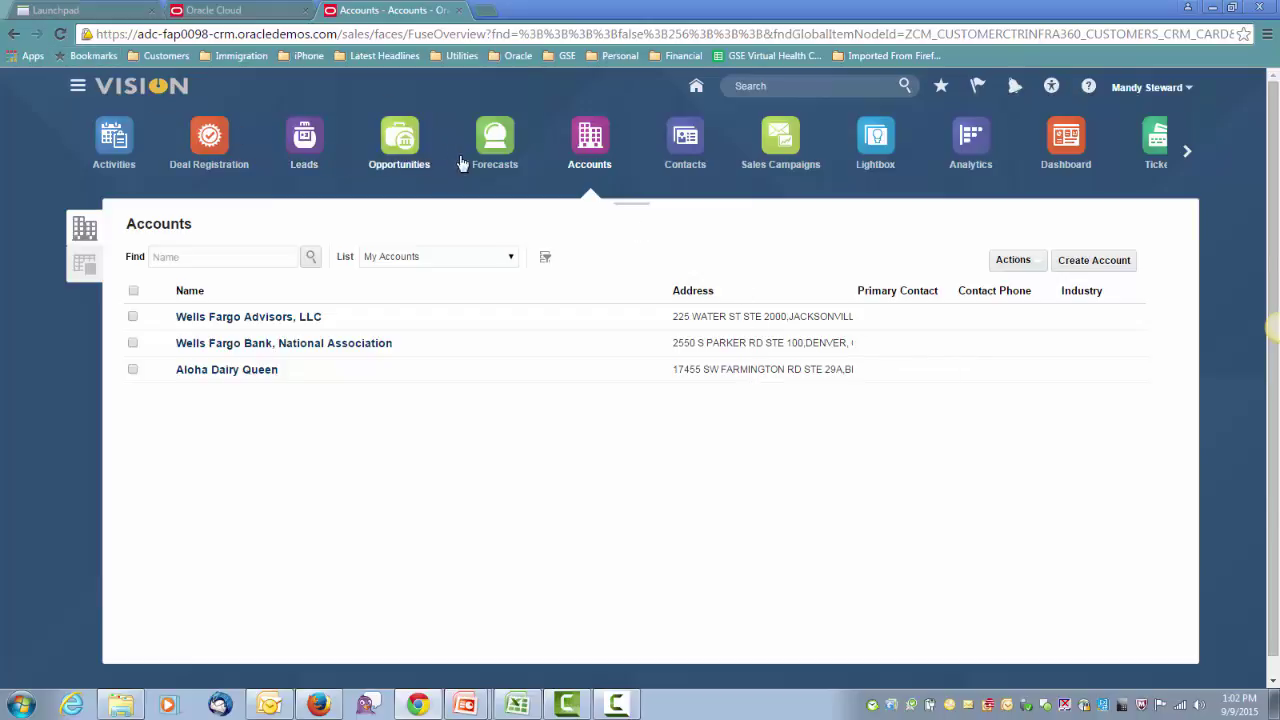
{"action": "left_click", "coordinate": [690, 143]}
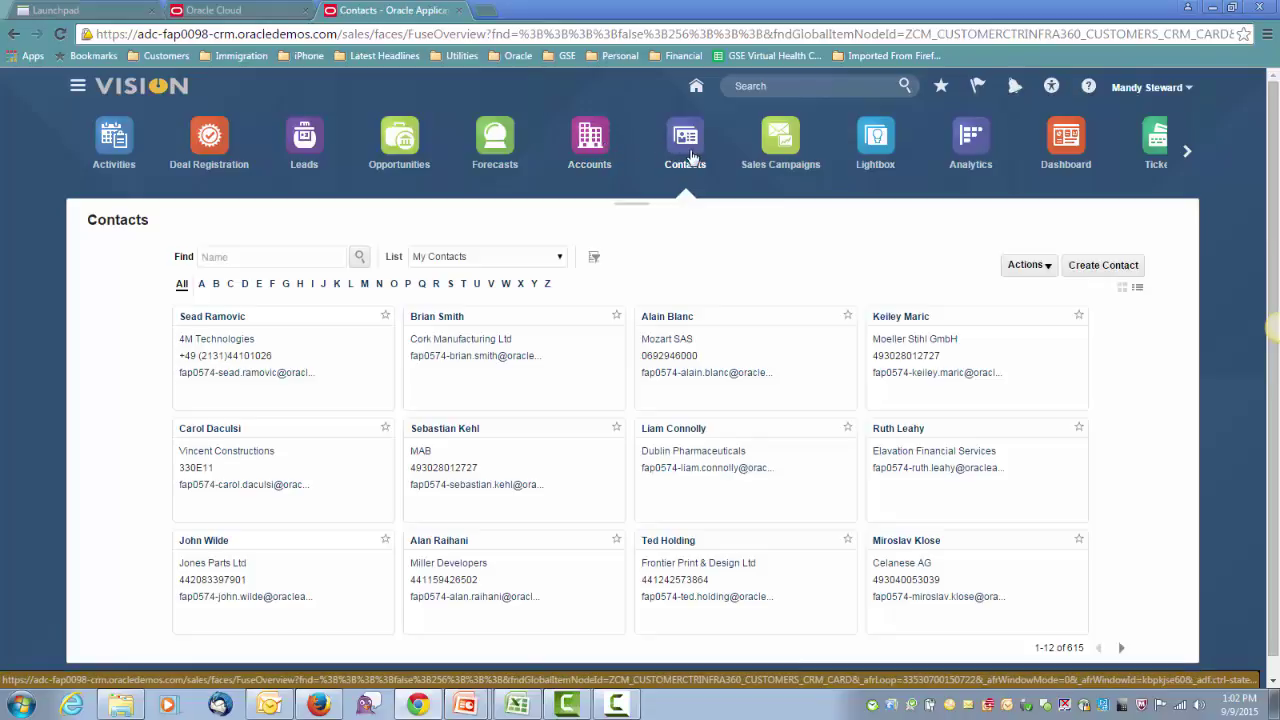
{"action": "left_click", "coordinate": [697, 88]}
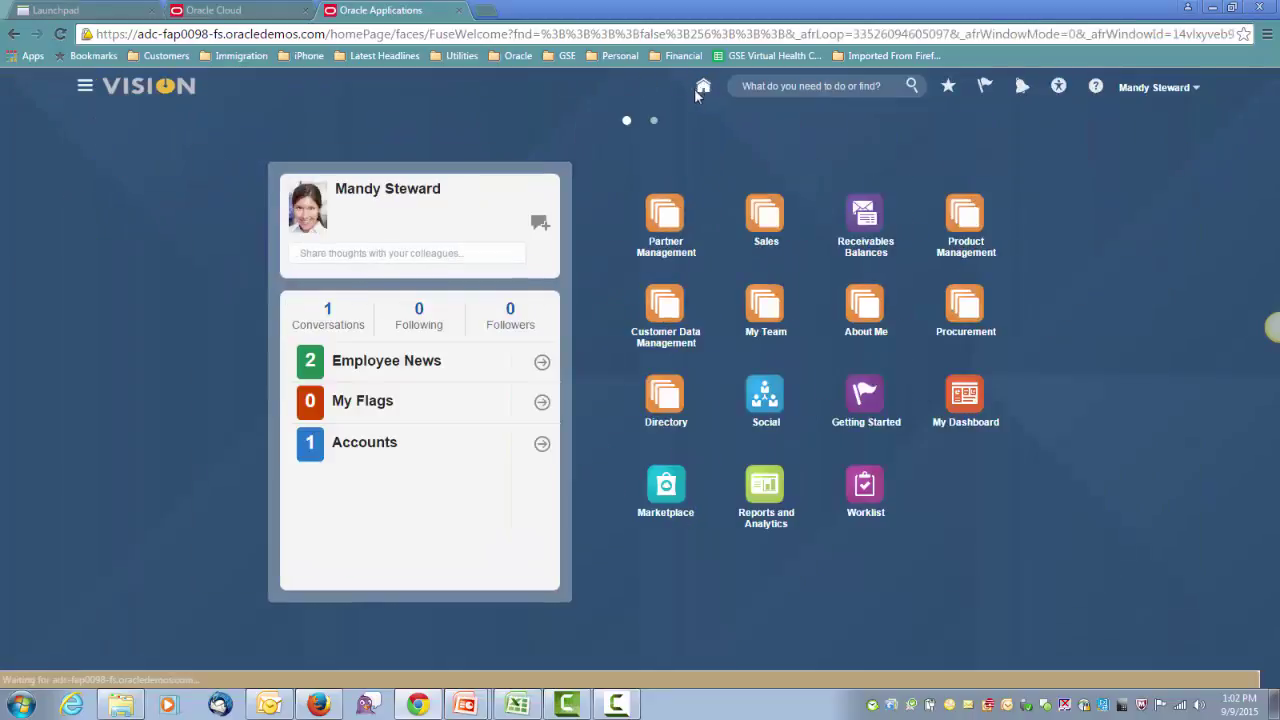
Look at the Customer Data Management functions and My Dashboard, ending back on the home page
{"action": "left_click", "coordinate": [668, 313]}
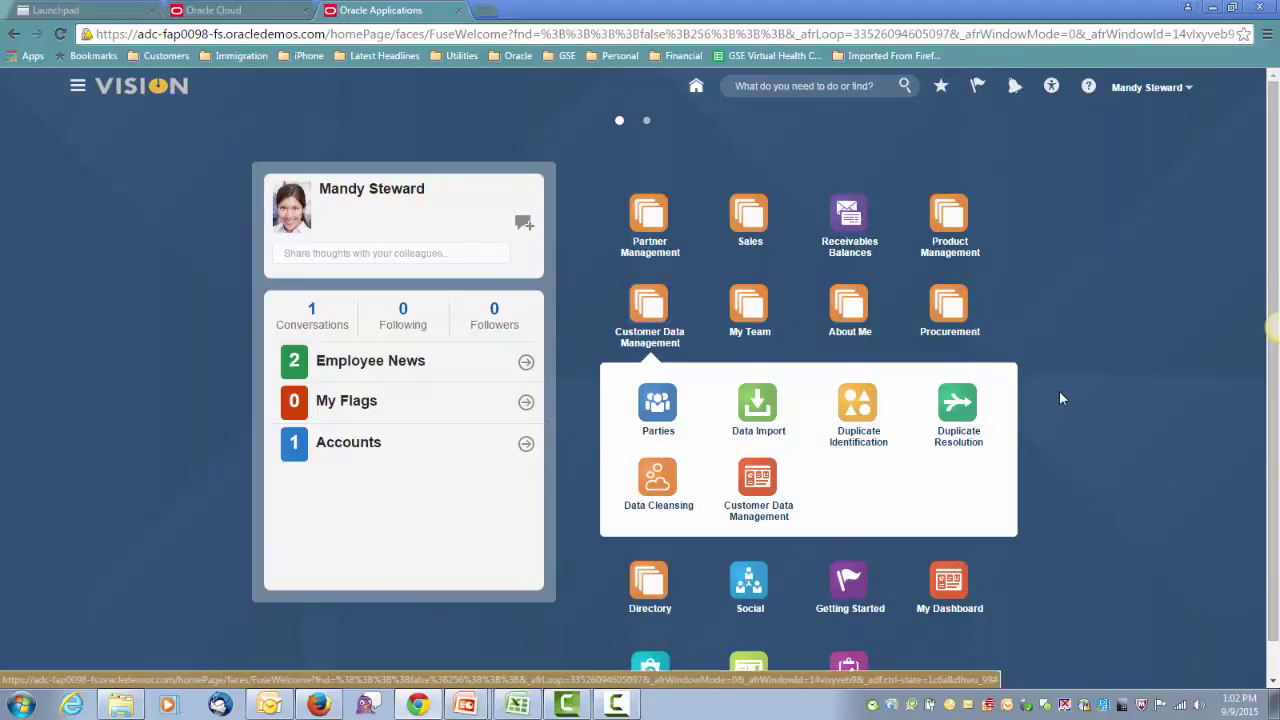
{"action": "left_click", "coordinate": [637, 305]}
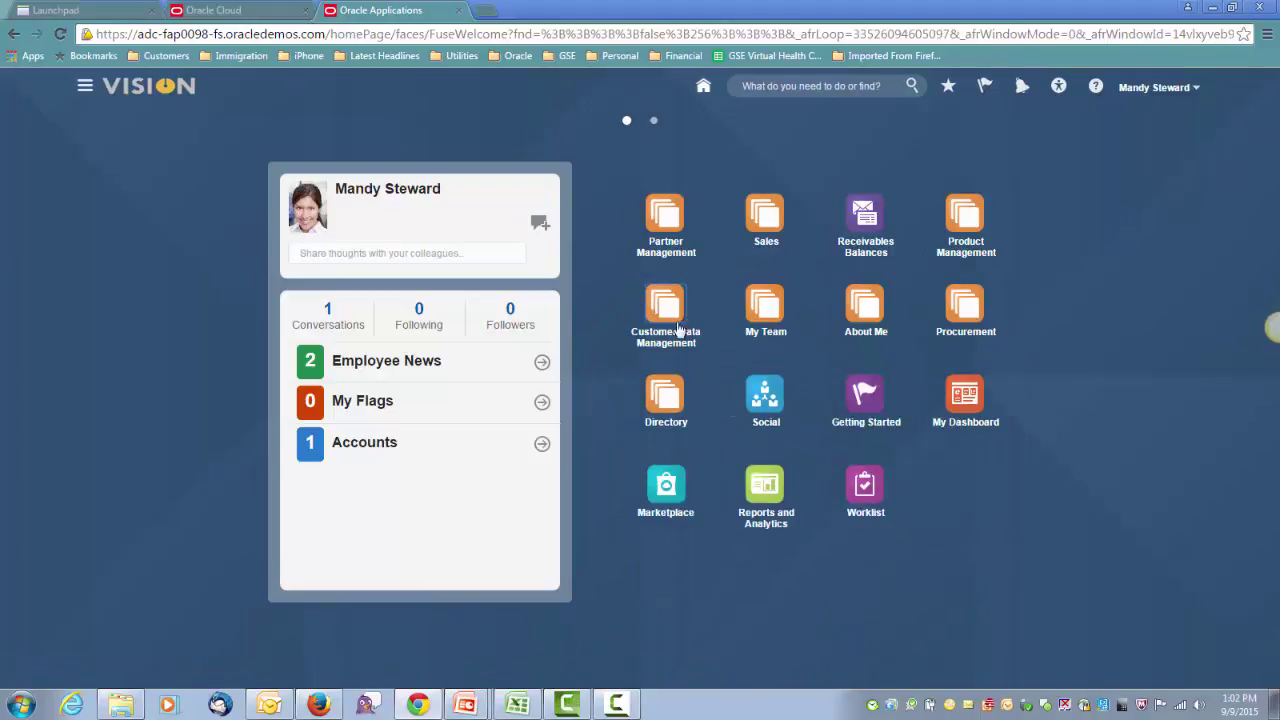
{"action": "left_click", "coordinate": [966, 400]}
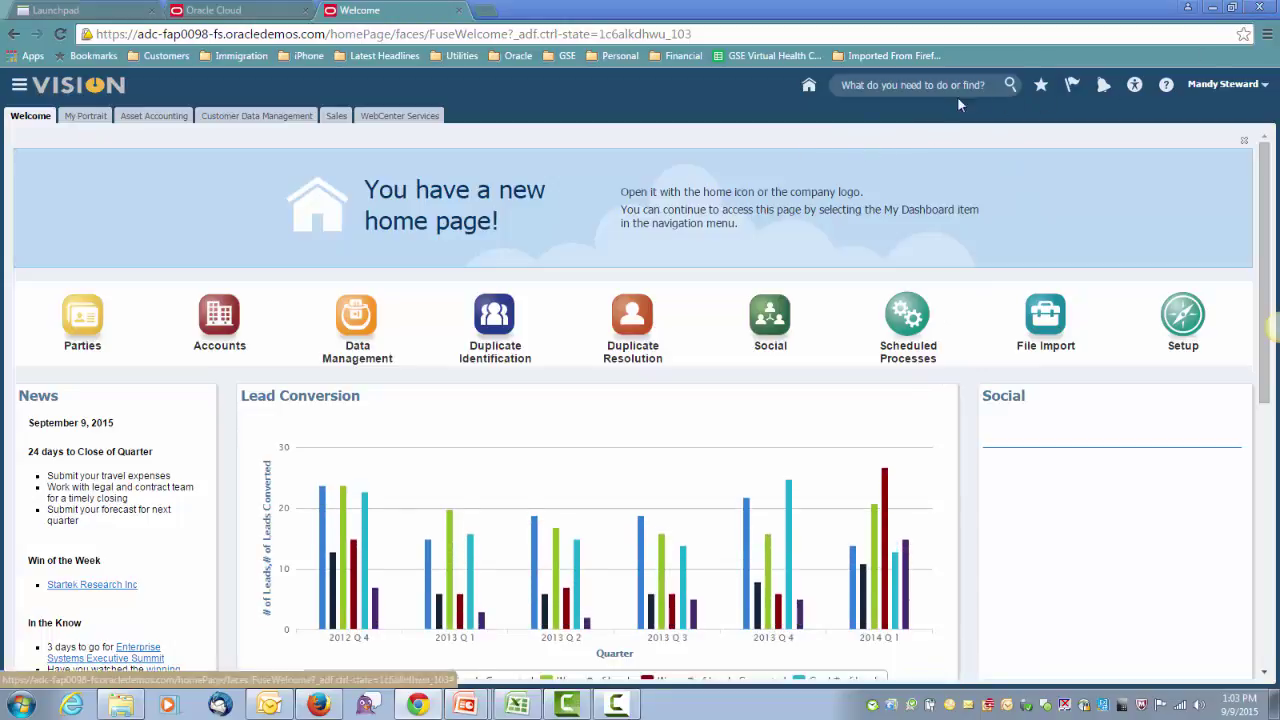
{"action": "left_click", "coordinate": [809, 88]}
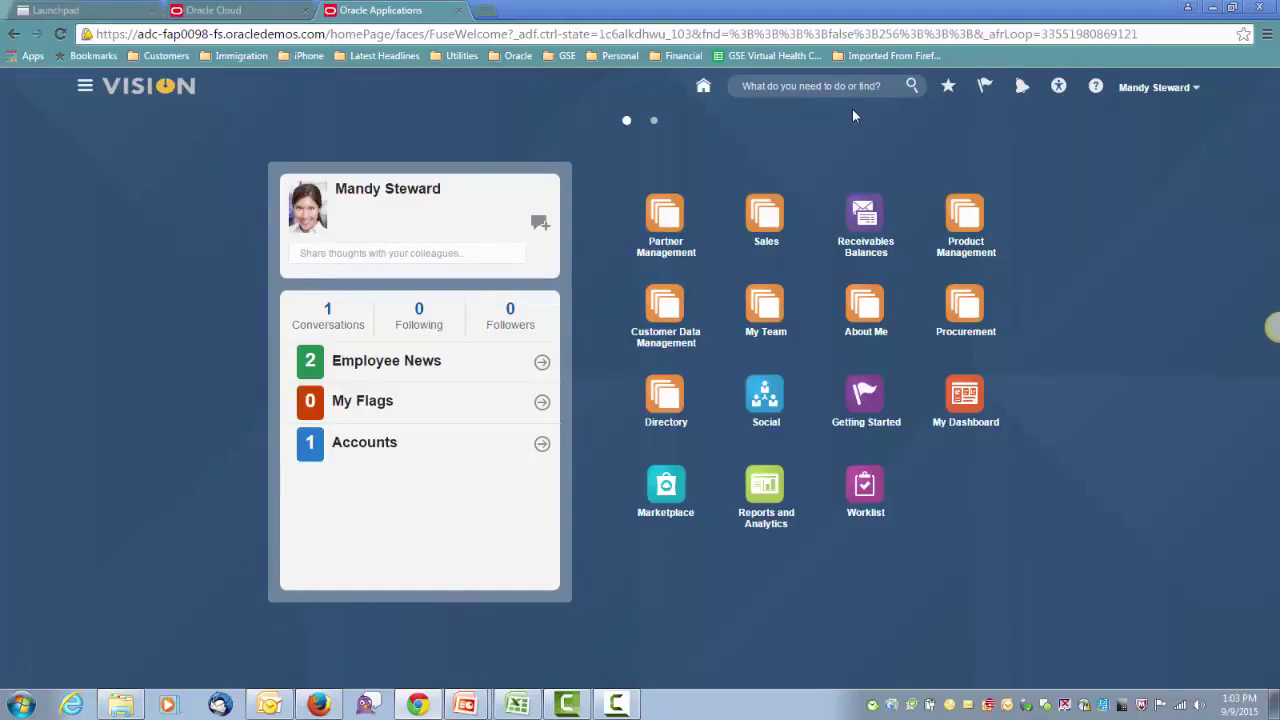
Switch to Excel with the Customer data.csv file
{"action": "key", "text": "alt+Tab"}
{"action": "key", "text": "alt+Tab"}
{"action": "key", "text": "alt+Tab"}
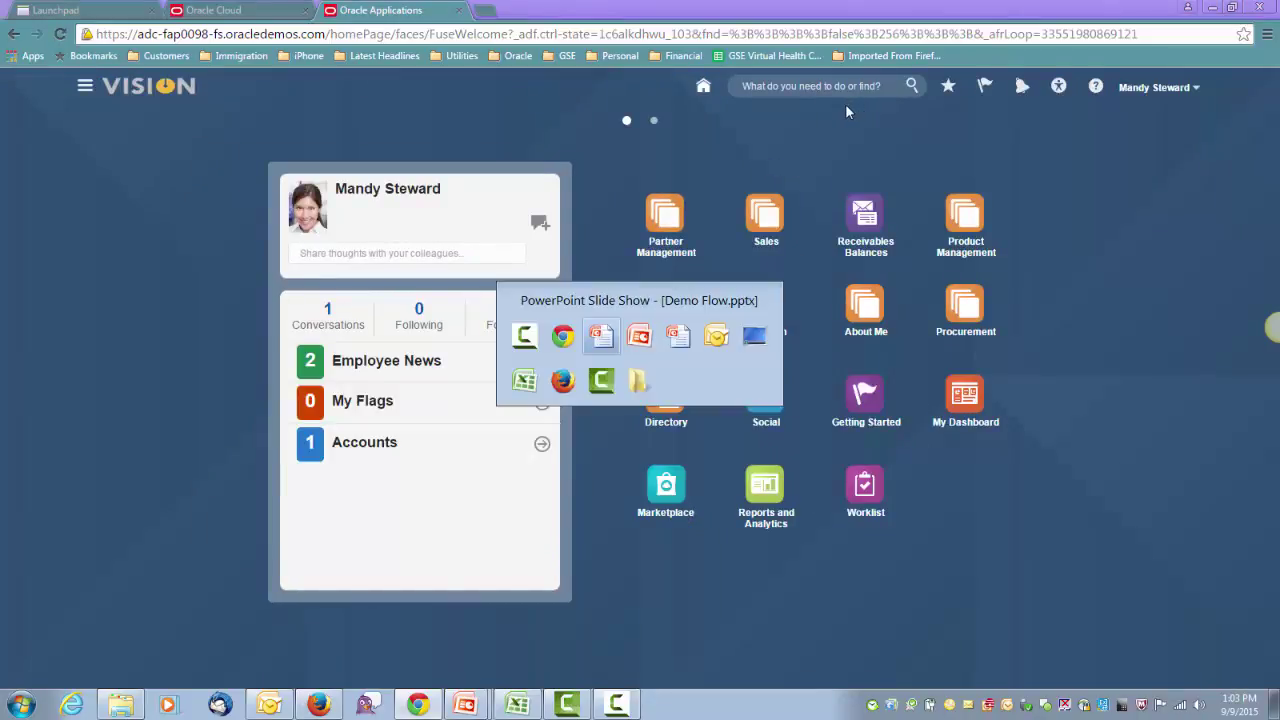
{"action": "key", "text": "alt+Tab"}
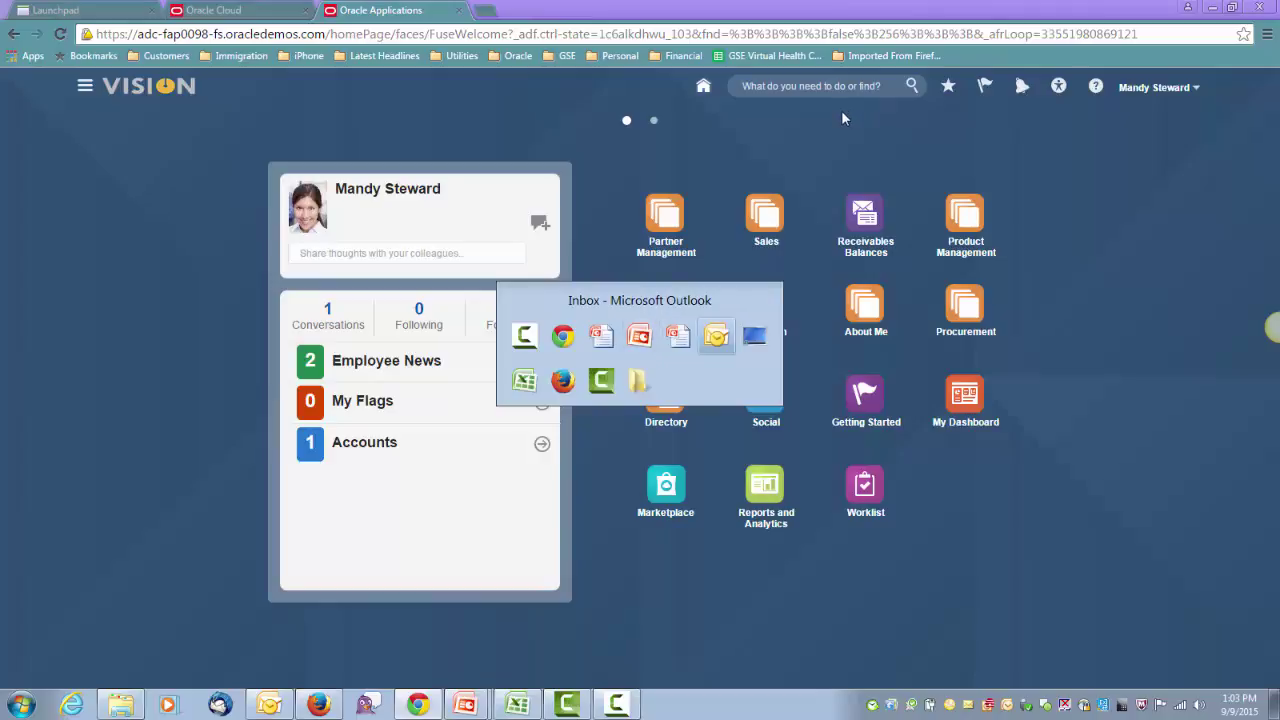
{"action": "key", "text": "alt+Tab"}
{"action": "key", "text": "alt+Tab"}
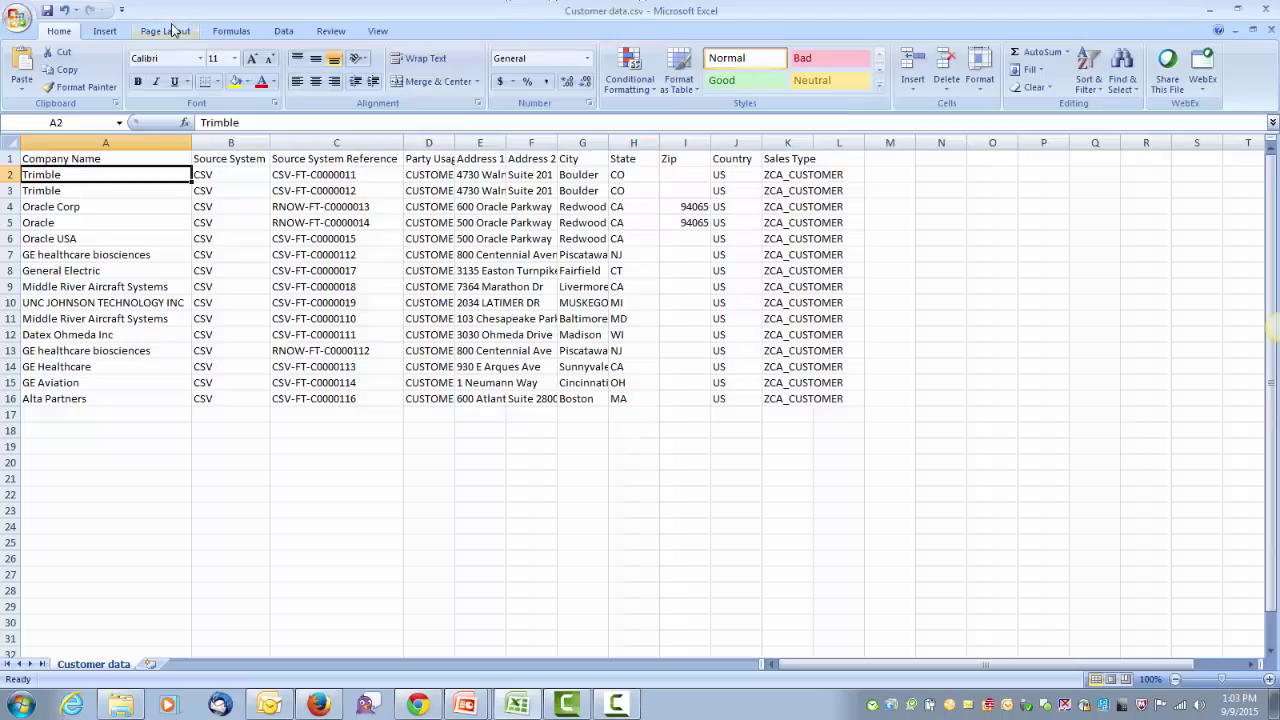
Examine the first customer record's fields in row 2, from Company Name across to Zip
{"action": "key", "text": "Right"}
{"action": "key", "text": "Right"}
{"action": "key", "text": "Right"}
{"action": "key", "text": "Right"}
{"action": "key", "text": "Right"}
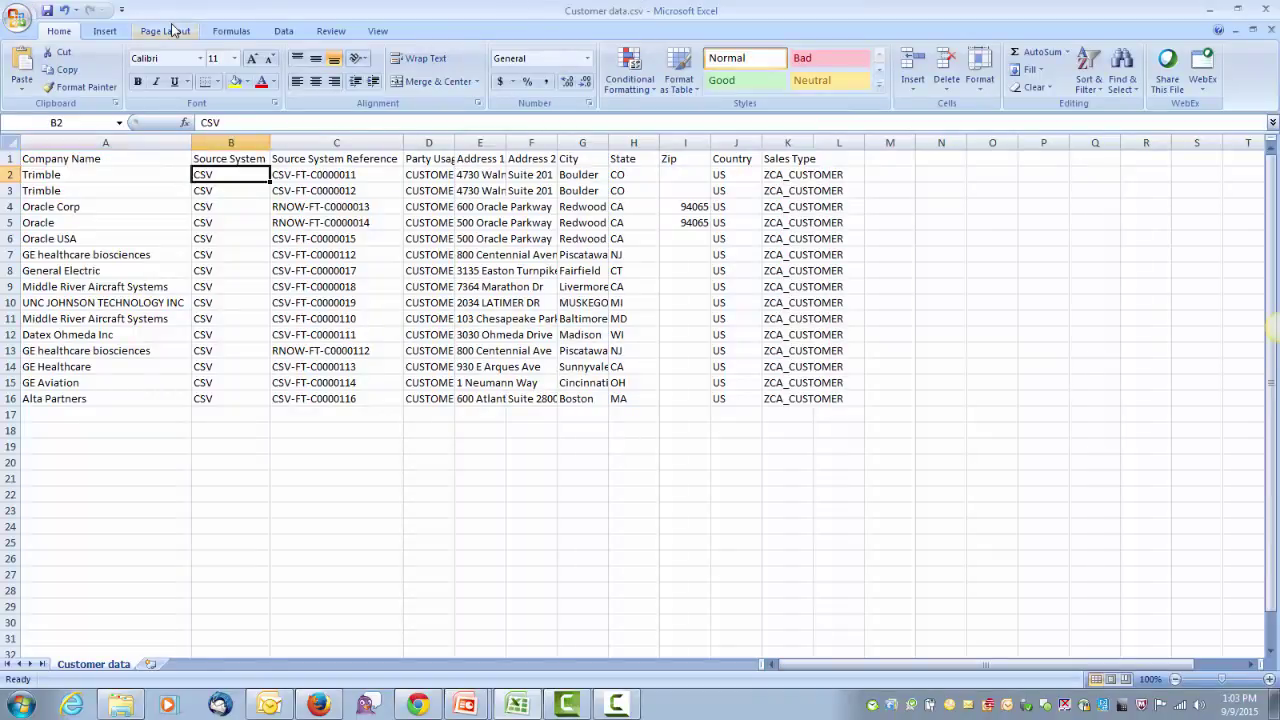
{"action": "key", "text": "Left"}
{"action": "key", "text": "Left"}
{"action": "key", "text": "Left"}
{"action": "key", "text": "Left"}
{"action": "key", "text": "Left"}
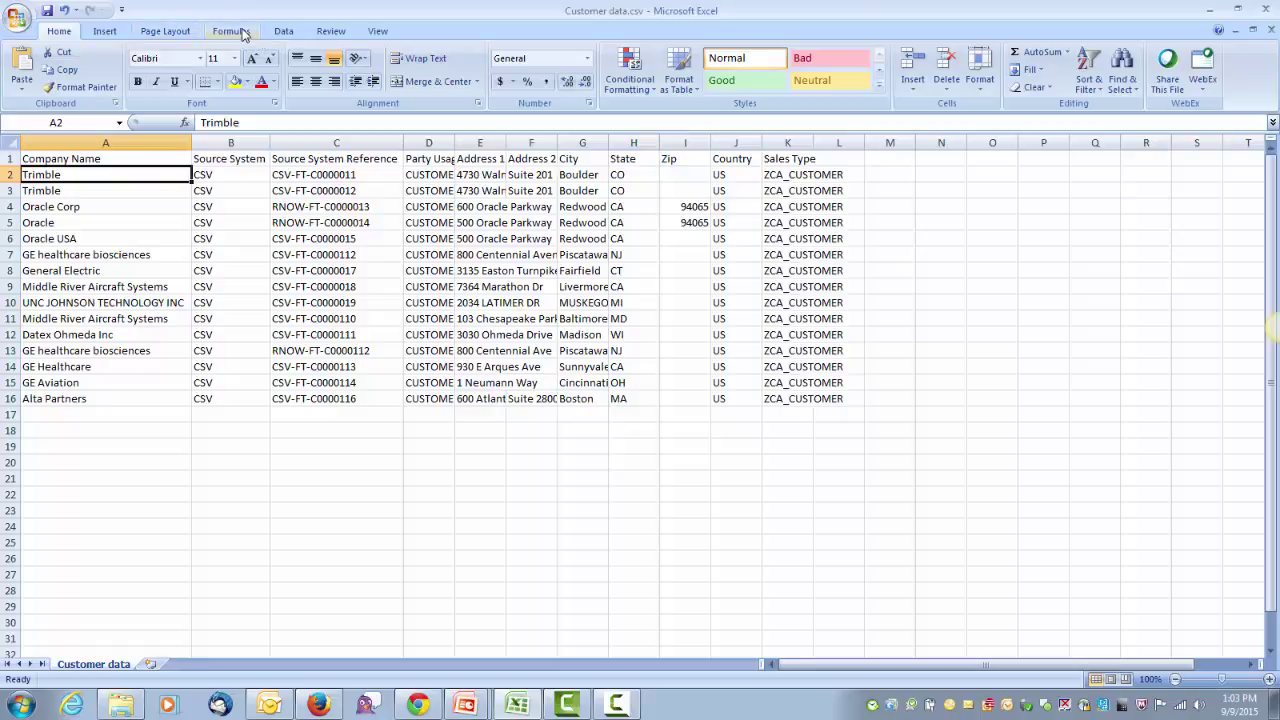
{"action": "key", "text": "Right"}
{"action": "key", "text": "Right"}
{"action": "key", "text": "Right"}
{"action": "key", "text": "Right"}
{"action": "key", "text": "Right"}
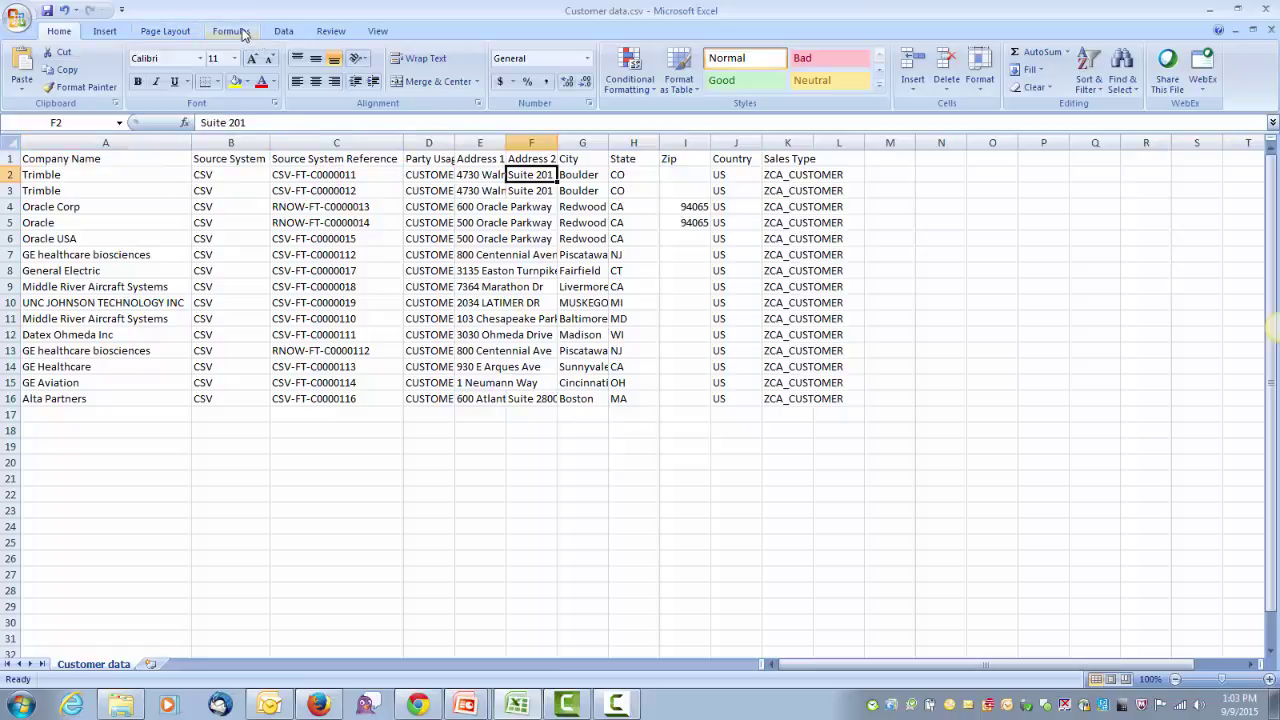
{"action": "key", "text": "Right"}
{"action": "key", "text": "Right"}
{"action": "key", "text": "Right"}
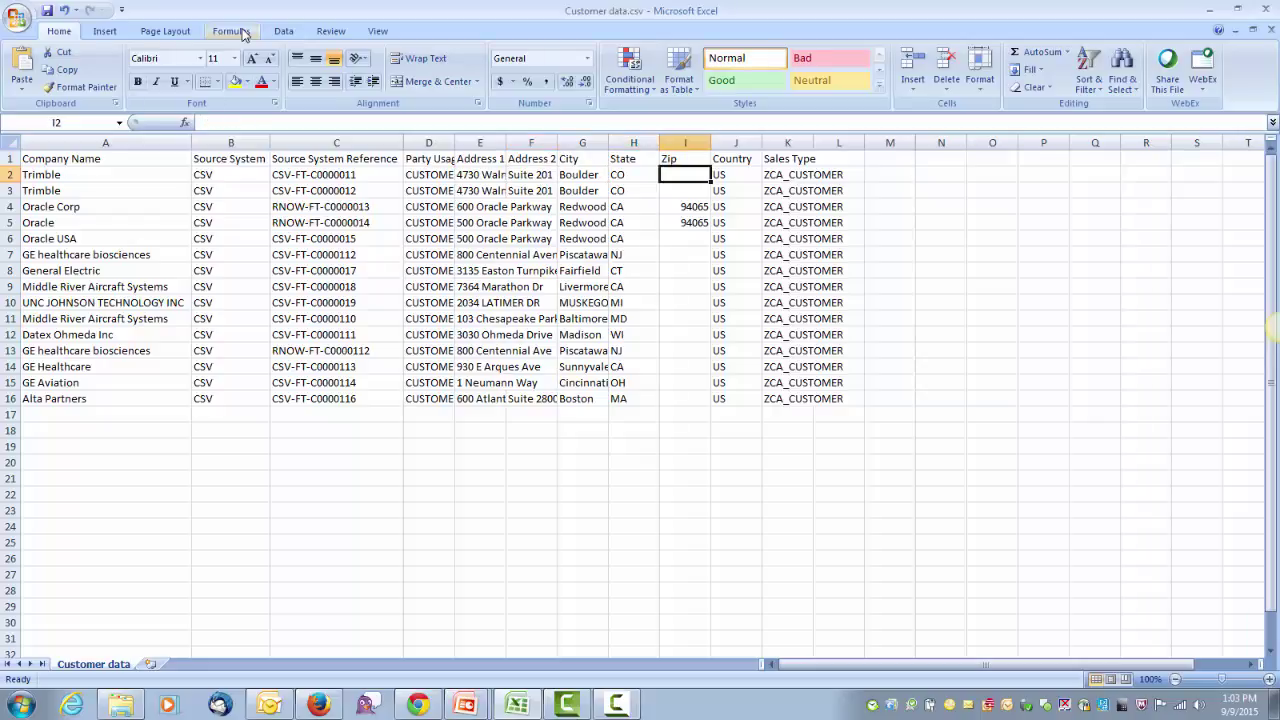
Examine the Zip column of the customer records for missing postal codes, and check the neighbouring State value
{"action": "key", "text": "Down"}
{"action": "key", "text": "Down"}
{"action": "key", "text": "Down"}
{"action": "key", "text": "Down"}
{"action": "key", "text": "Down"}
{"action": "key", "text": "Down"}
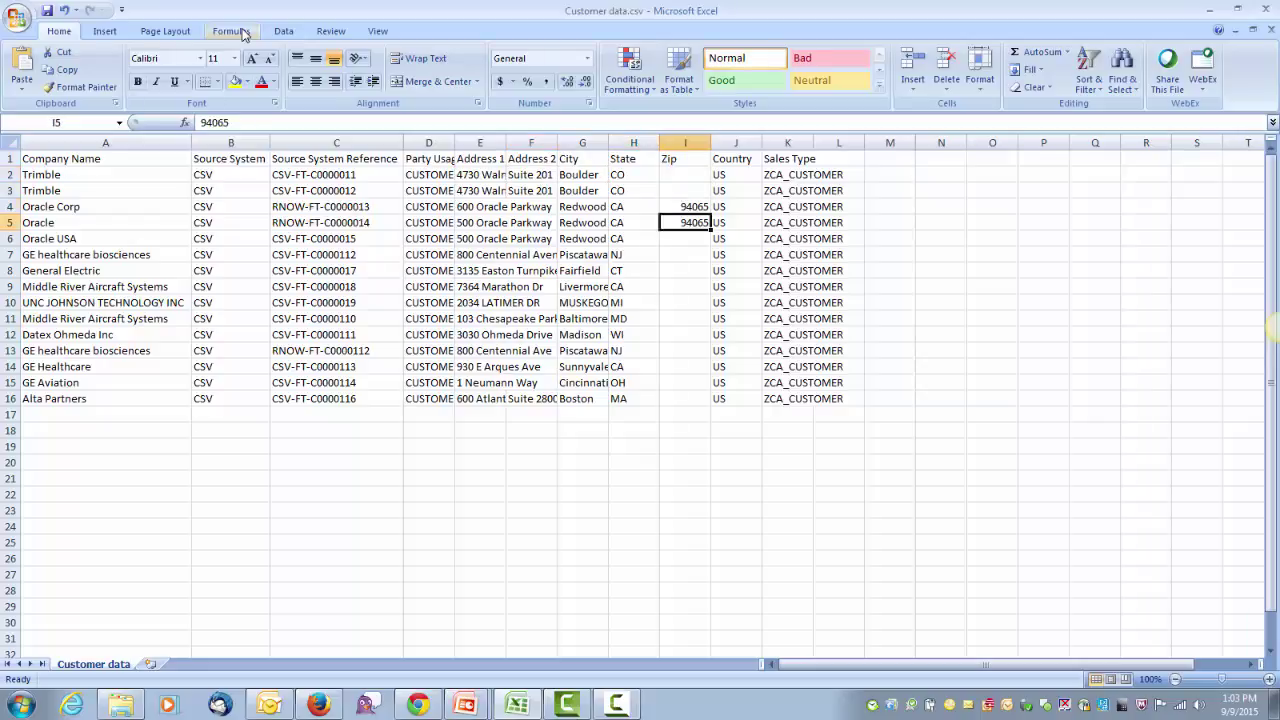
{"action": "key", "text": "Down"}
{"action": "key", "text": "Up"}
{"action": "key", "text": "Up"}
{"action": "key", "text": "Up"}
{"action": "key", "text": "Up"}
{"action": "key", "text": "Up"}
{"action": "key", "text": "Up"}
{"action": "key", "text": "Up"}
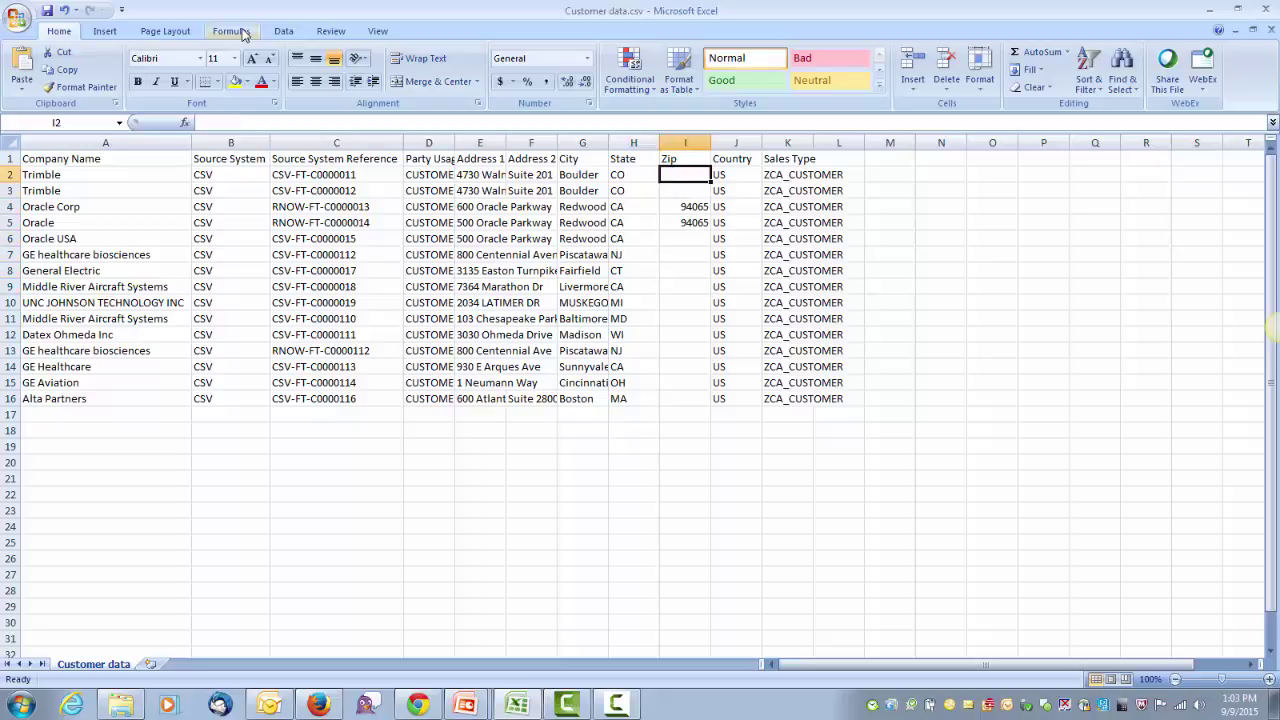
{"action": "key", "text": "Down"}
{"action": "key", "text": "Down"}
{"action": "key", "text": "Up"}
{"action": "key", "text": "Up"}
{"action": "key", "text": "Left"}
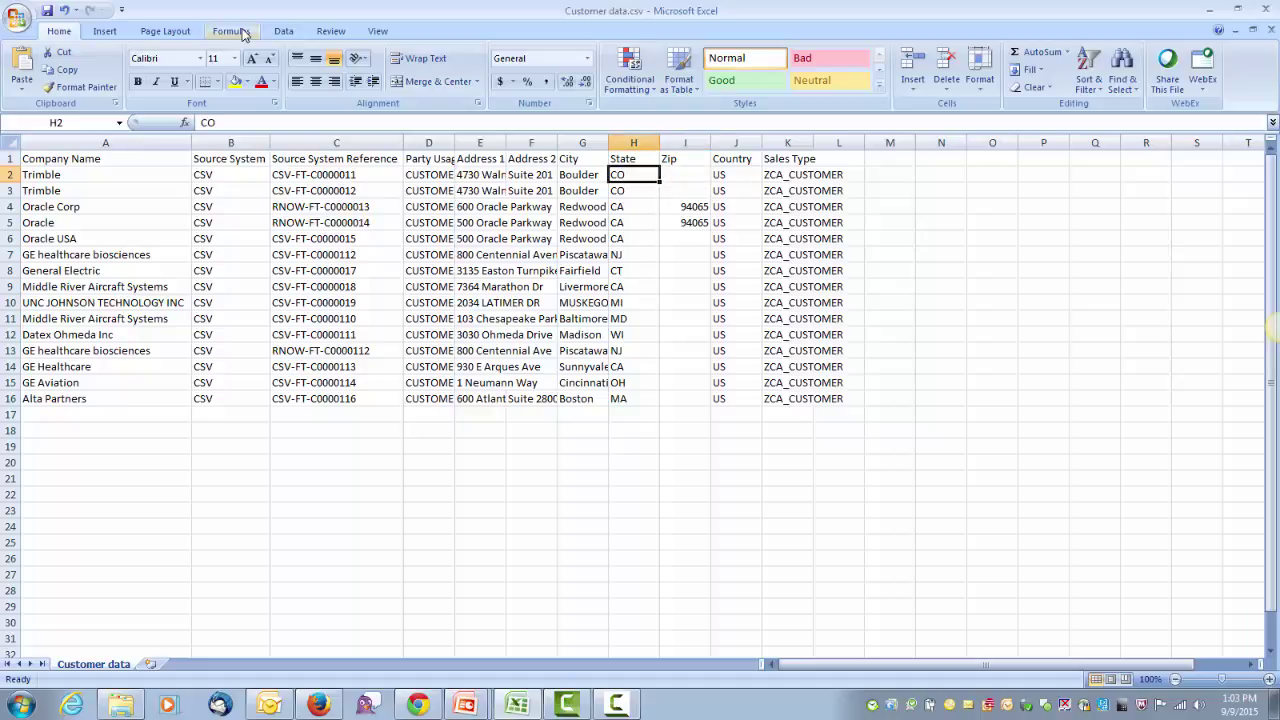
{"action": "key", "text": "Right"}
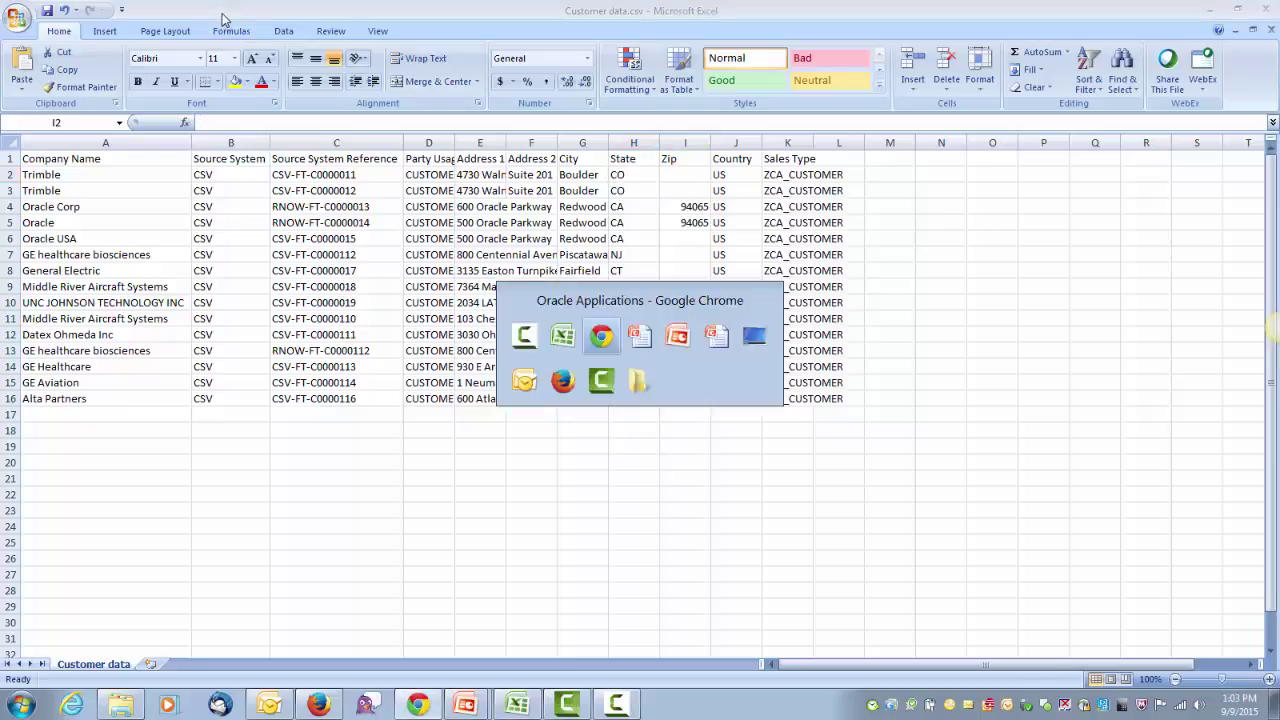
Switch back to Oracle Applications in Chrome and open the Setup and Maintenance work area
{"action": "key", "text": "alt+Tab"}
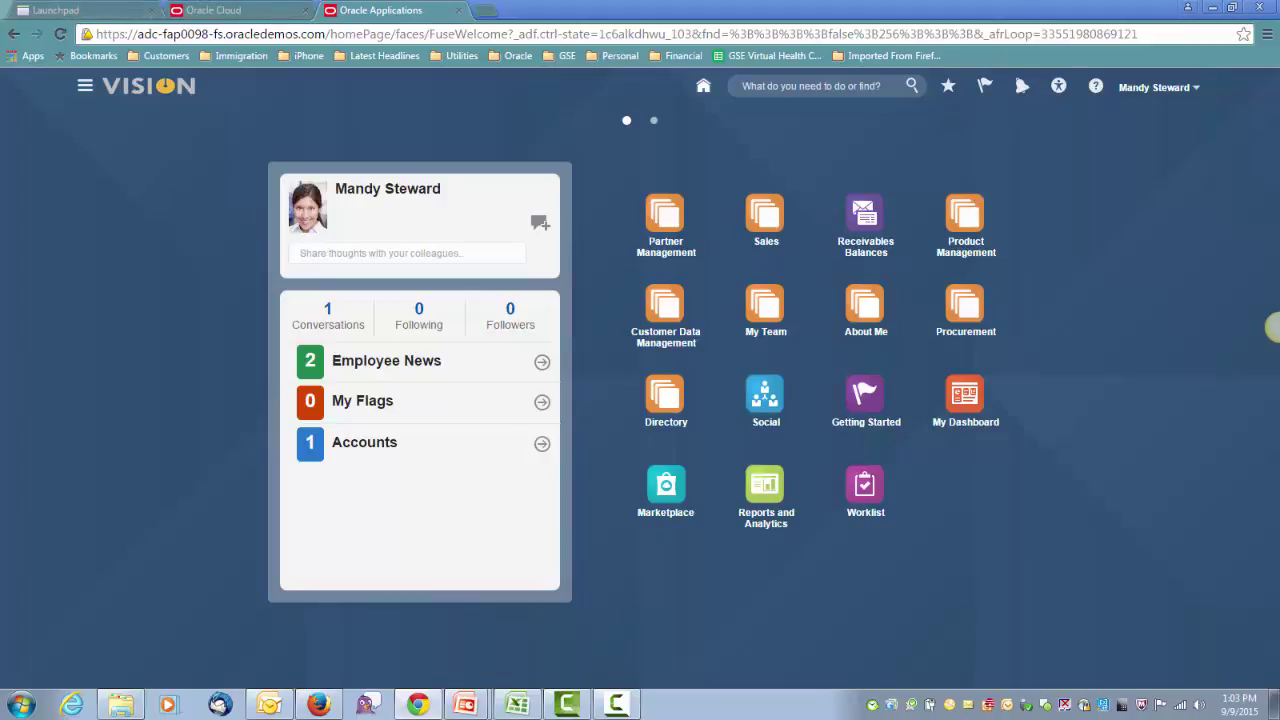
{"action": "left_click", "coordinate": [1175, 92]}
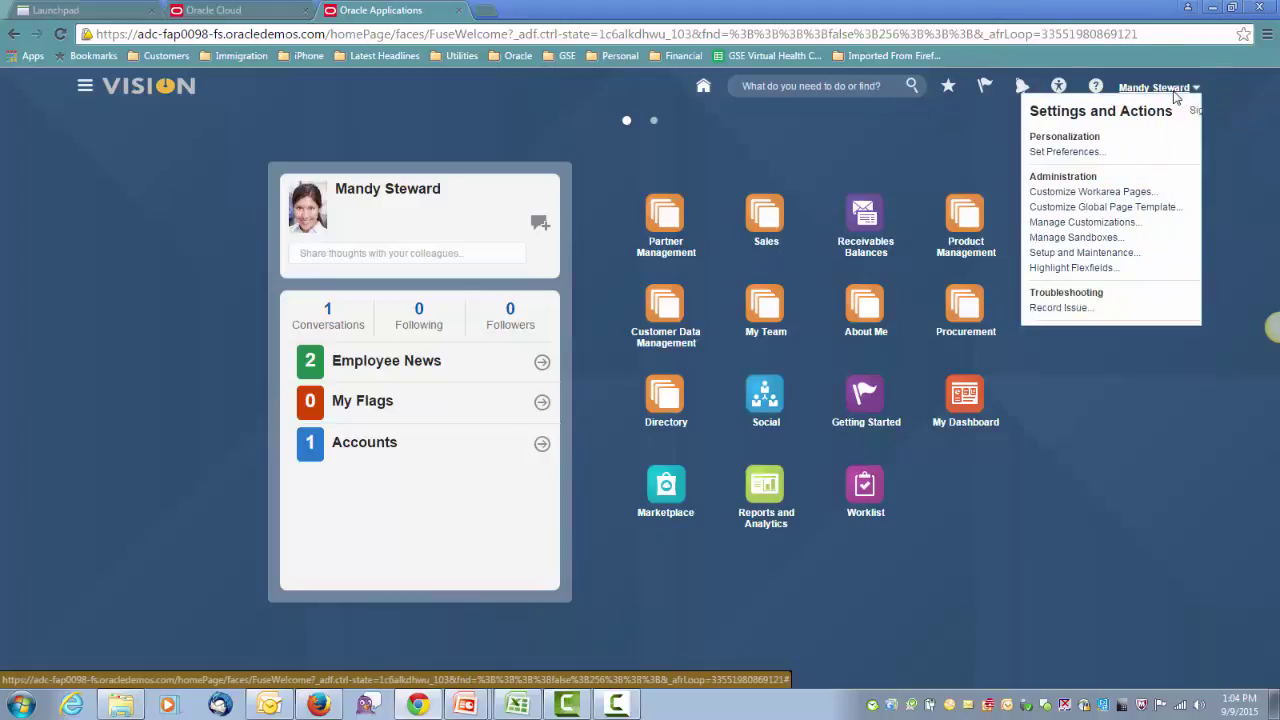
{"action": "left_click", "coordinate": [1039, 256]}
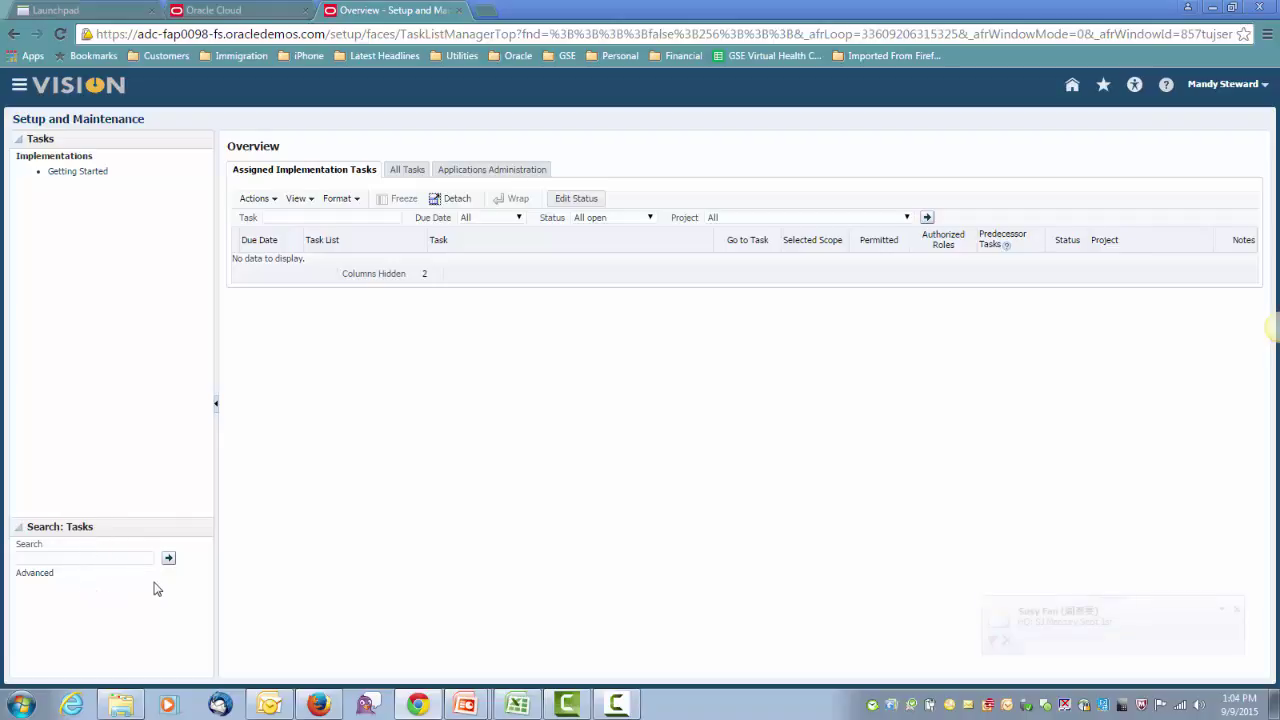
Search the setup tasks for "manage file import" and look at the saved favorites list
{"action": "left_click", "coordinate": [73, 557]}
{"action": "type", "text": "manage file import"}
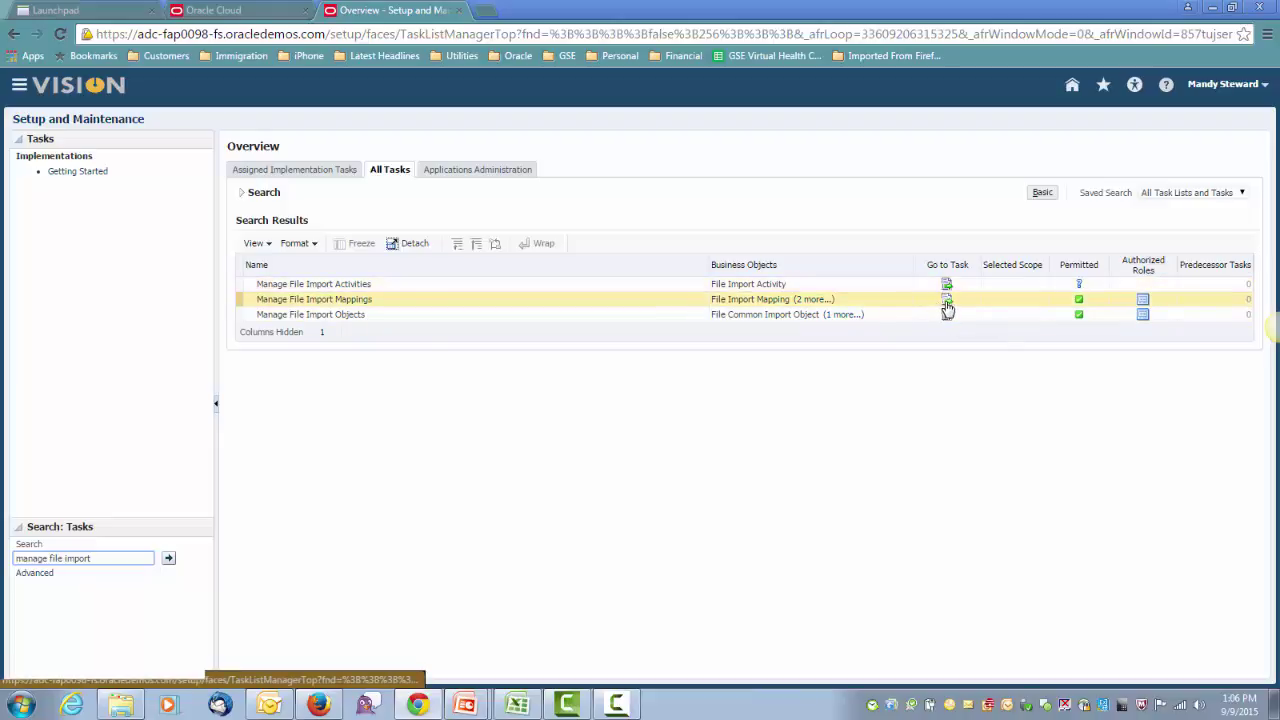
{"action": "left_click", "coordinate": [1104, 88]}
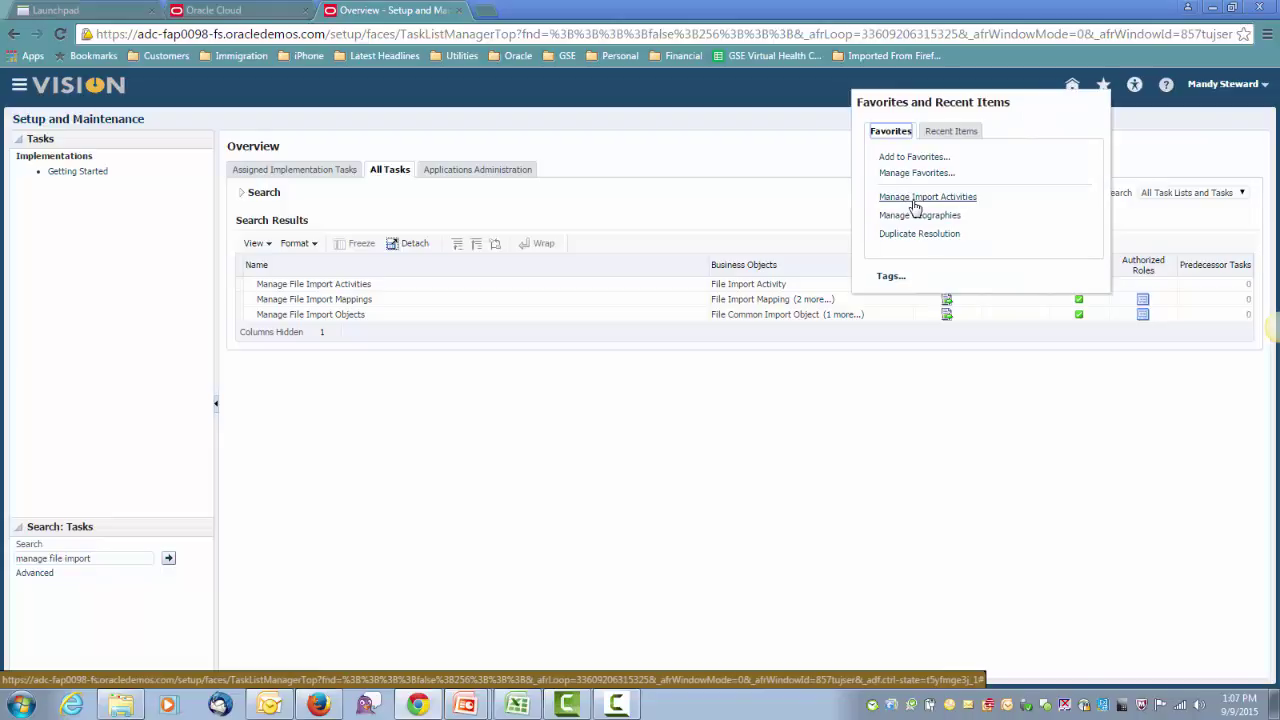
{"action": "left_click", "coordinate": [959, 486]}
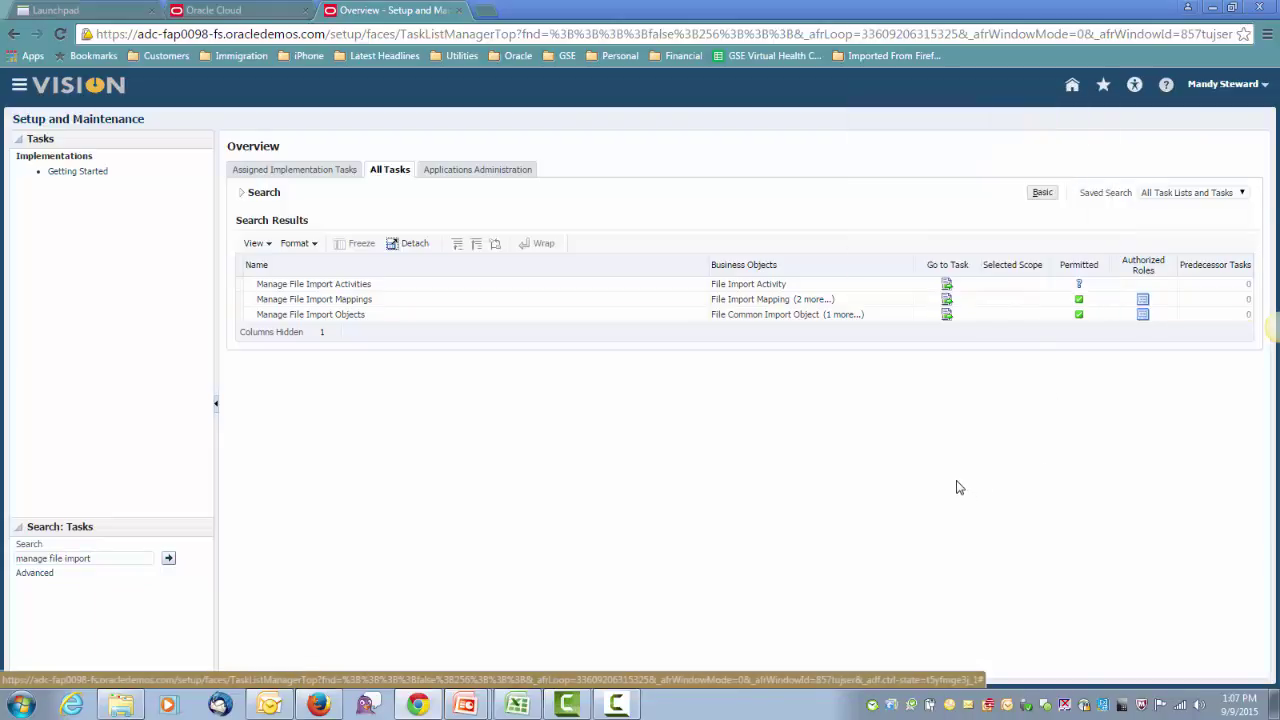
Open the Manage File Import Mappings task and search for the mappings of the Account object
{"action": "left_click", "coordinate": [948, 303]}
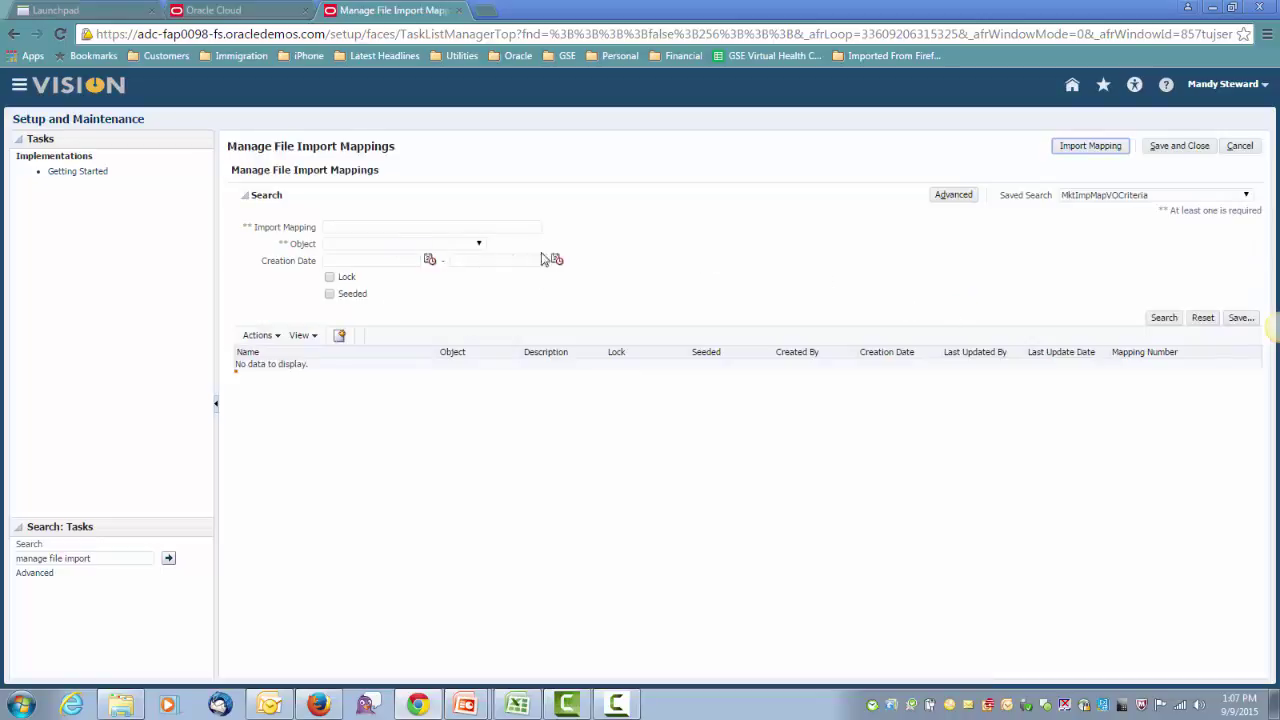
{"action": "left_click", "coordinate": [366, 245]}
{"action": "left_click", "coordinate": [367, 266]}
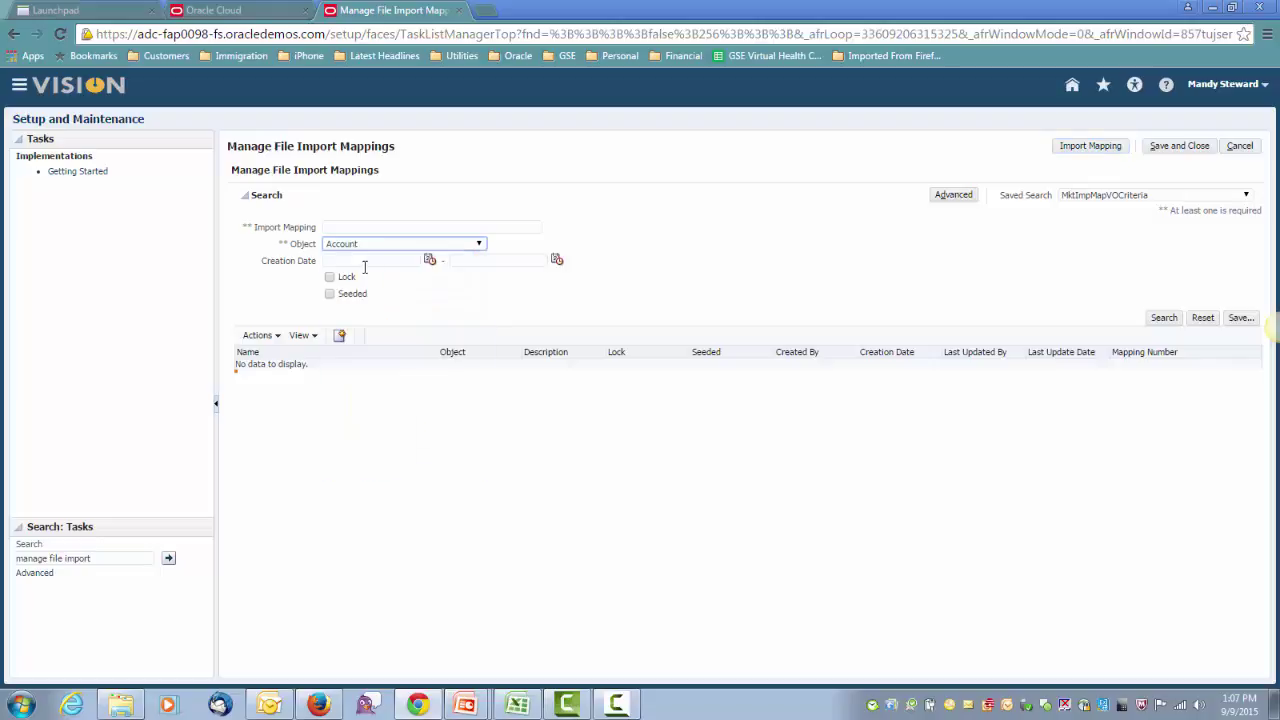
{"action": "left_click", "coordinate": [1163, 319]}
{"action": "left_click", "coordinate": [1165, 319]}
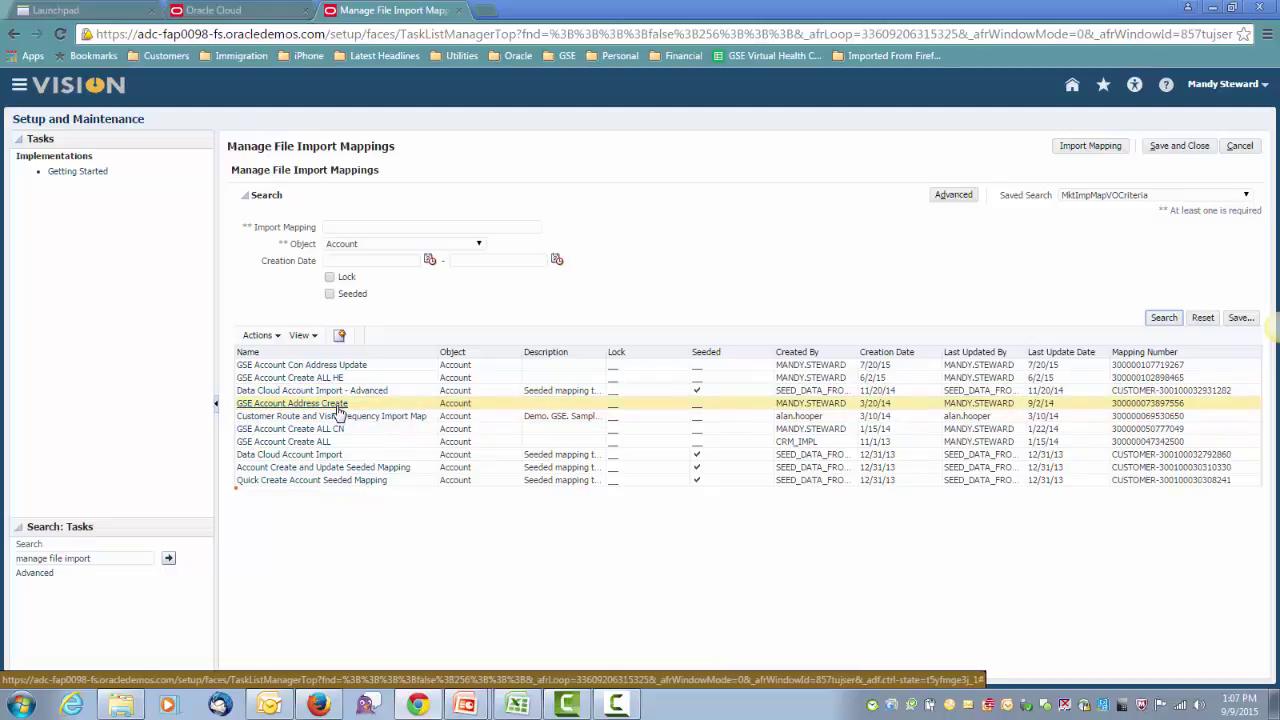
Open the GSE Account Address Create mapping and download its sample template
{"action": "left_click", "coordinate": [338, 405]}
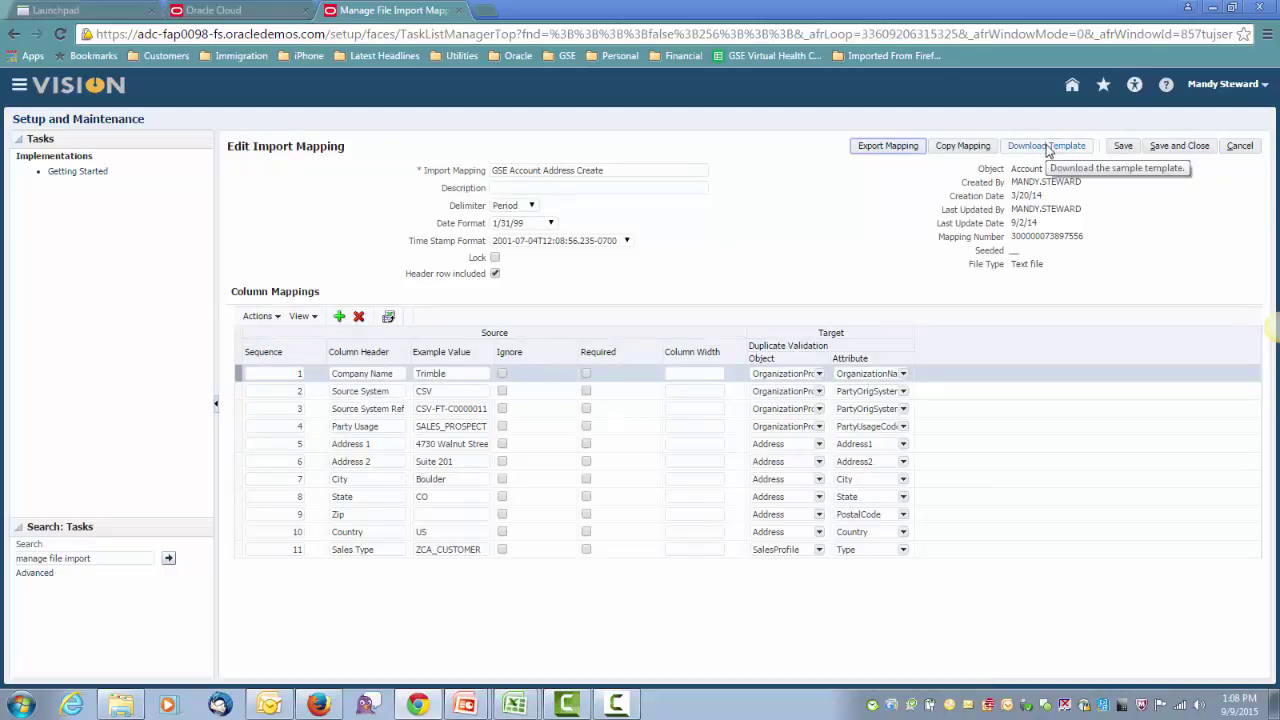
{"action": "left_click", "coordinate": [1047, 149]}
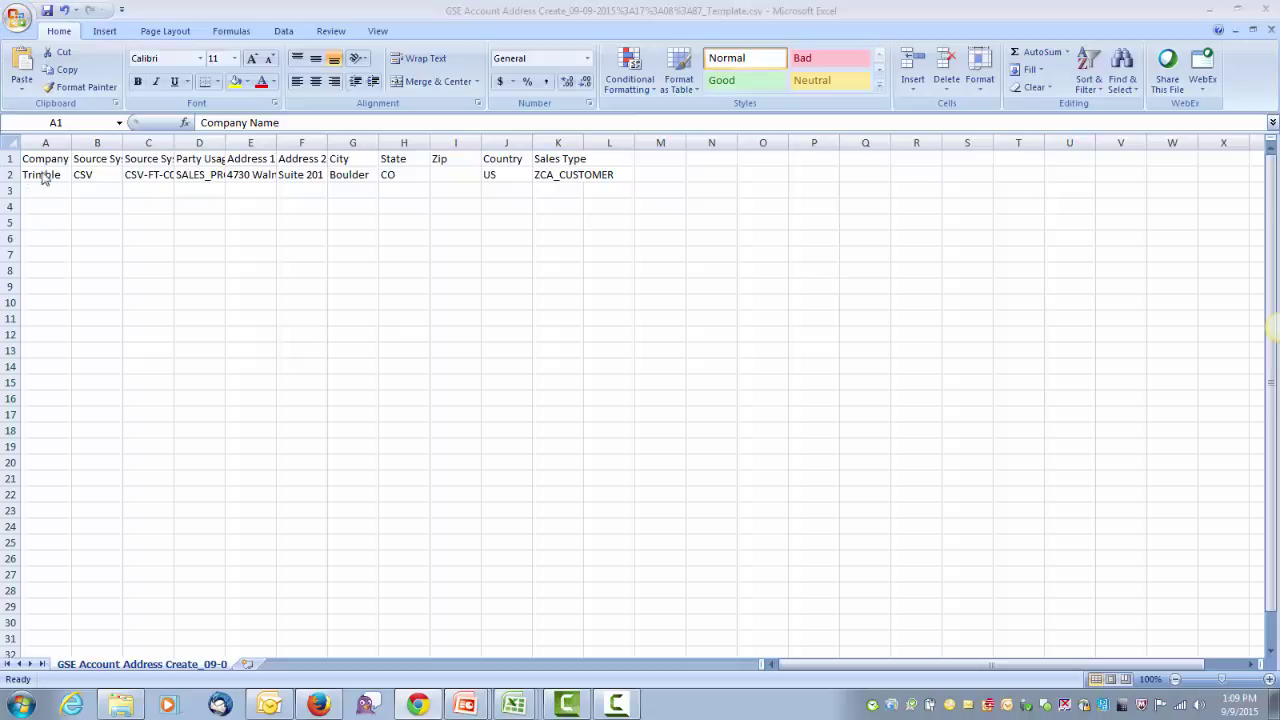
Examine the template's column headers from Company Name across to Sales Type, and the example Sales Type value in row 2
{"action": "key", "text": "Right"}
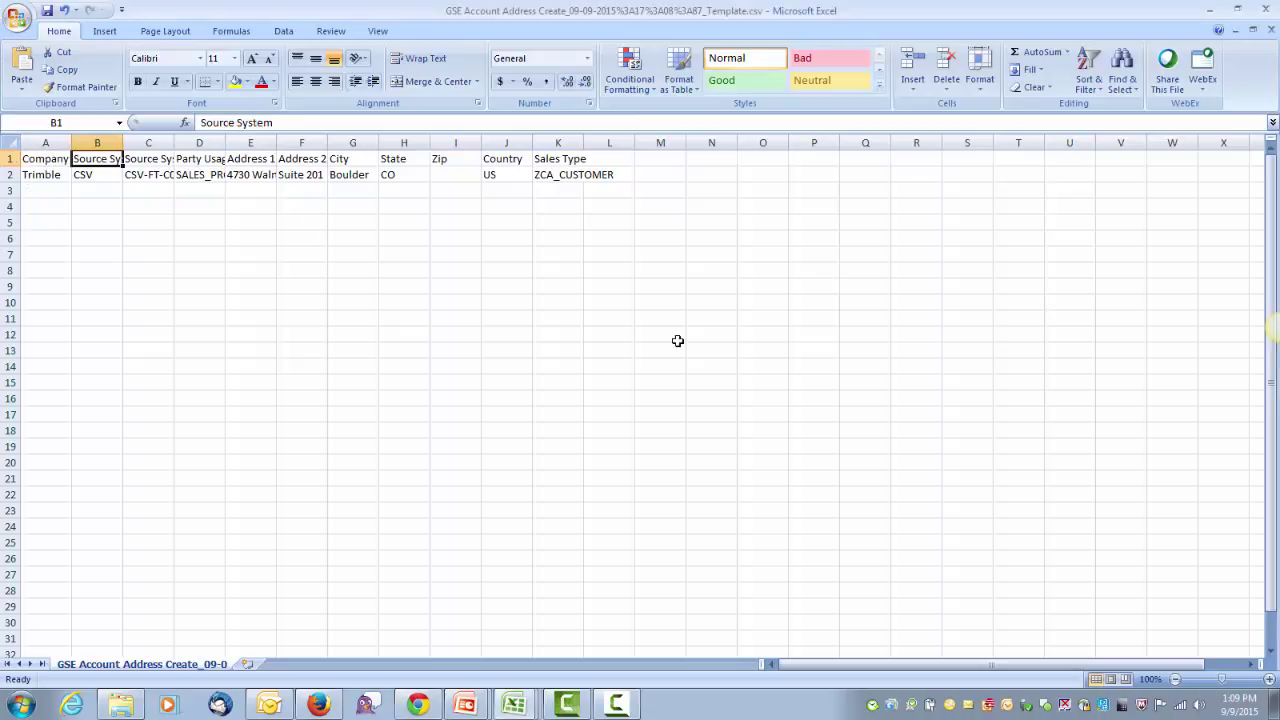
{"action": "key", "text": "Right"}
{"action": "key", "text": "Right"}
{"action": "key", "text": "Right"}
{"action": "key", "text": "Right"}
{"action": "key", "text": "Right"}
{"action": "key", "text": "Right"}
{"action": "key", "text": "Right"}
{"action": "key", "text": "Right"}
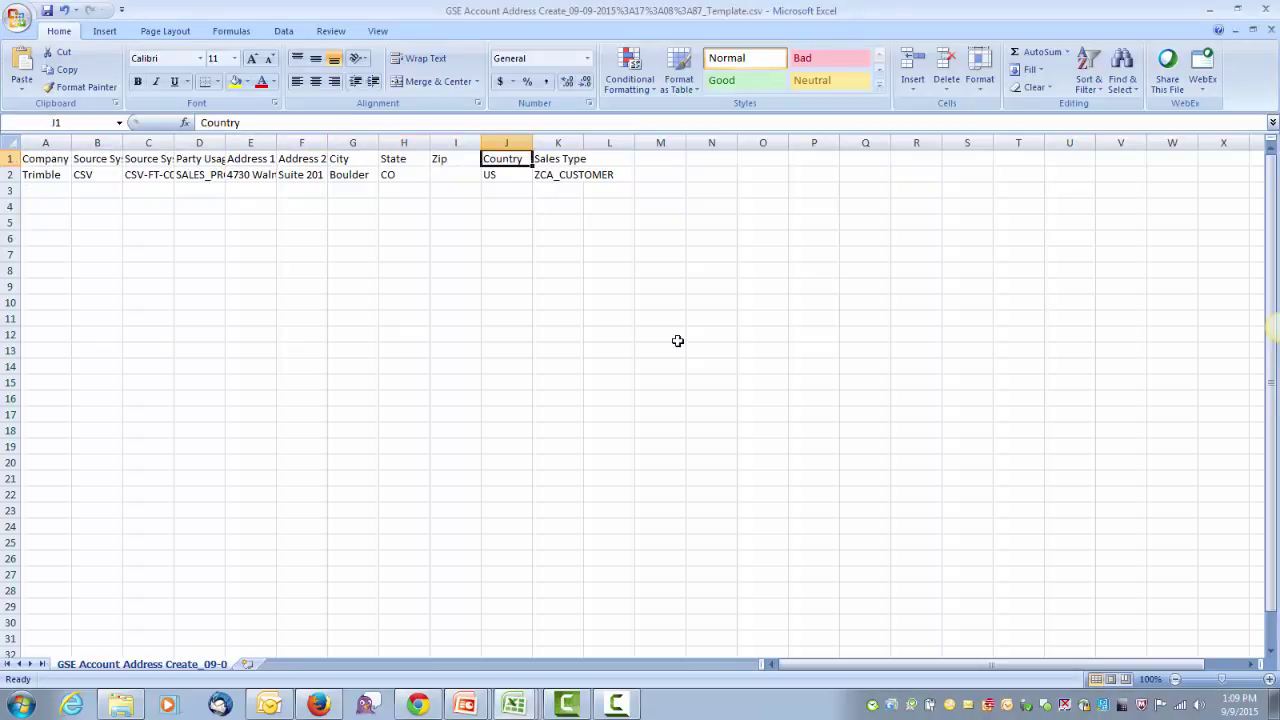
{"action": "key", "text": "Right"}
{"action": "key", "text": "Right"}
{"action": "key", "text": "Left"}
{"action": "key", "text": "Left"}
{"action": "key", "text": "Left"}
{"action": "key", "text": "Left"}
{"action": "key", "text": "Left"}
{"action": "key", "text": "Left"}
{"action": "key", "text": "Left"}
{"action": "key", "text": "Left"}
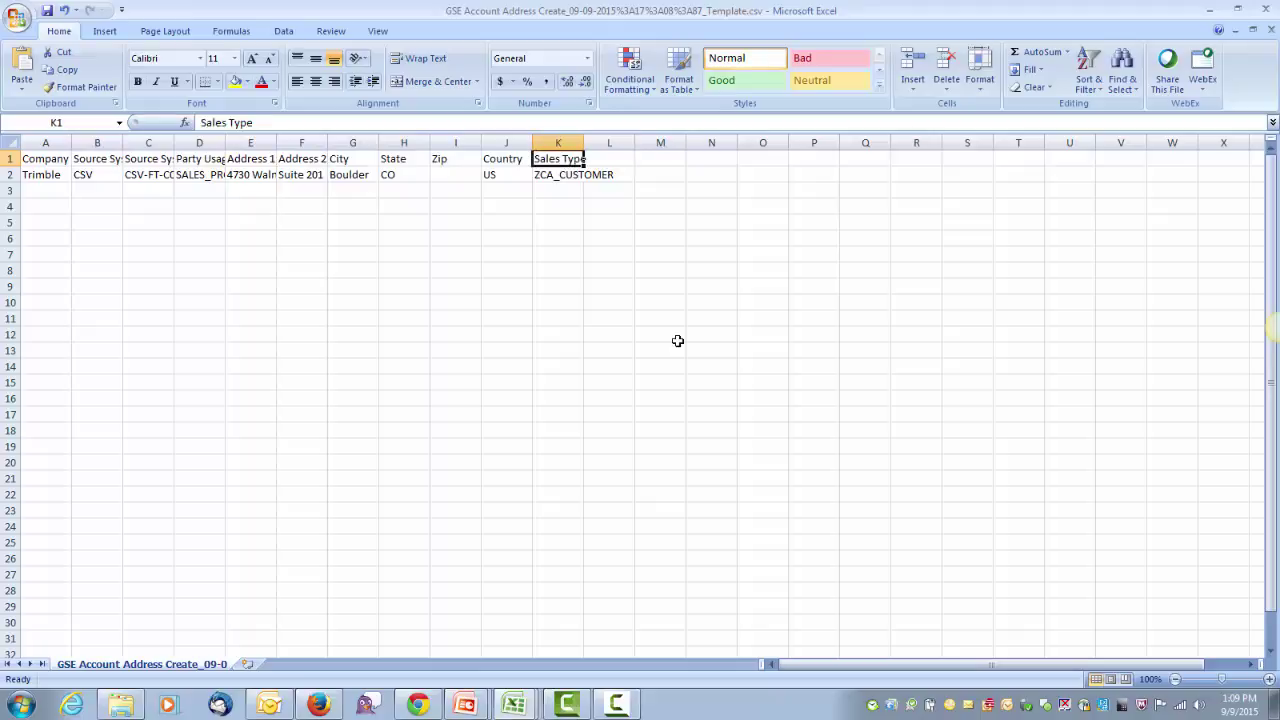
{"action": "key", "text": "Right"}
{"action": "key", "text": "Right"}
{"action": "key", "text": "Right"}
{"action": "key", "text": "Right"}
{"action": "key", "text": "Right"}
{"action": "key", "text": "Right"}
{"action": "key", "text": "Right"}
{"action": "key", "text": "Down"}
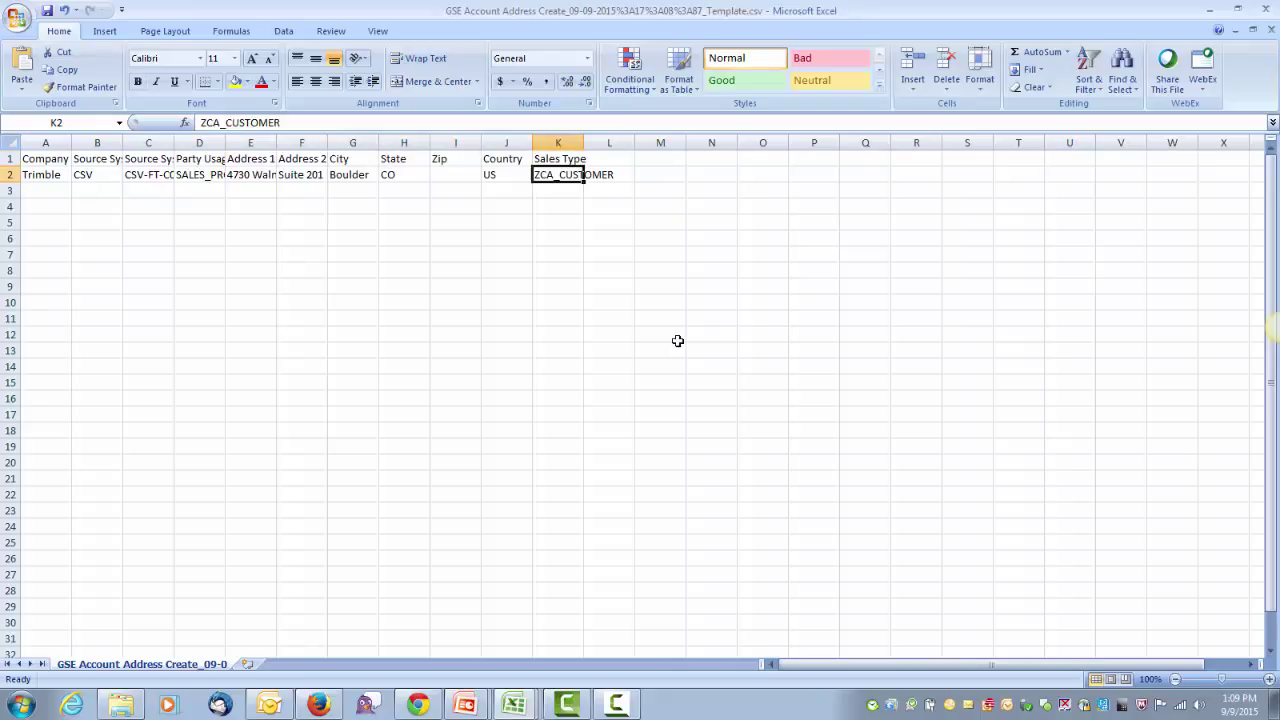
{"action": "key", "text": "Up"}
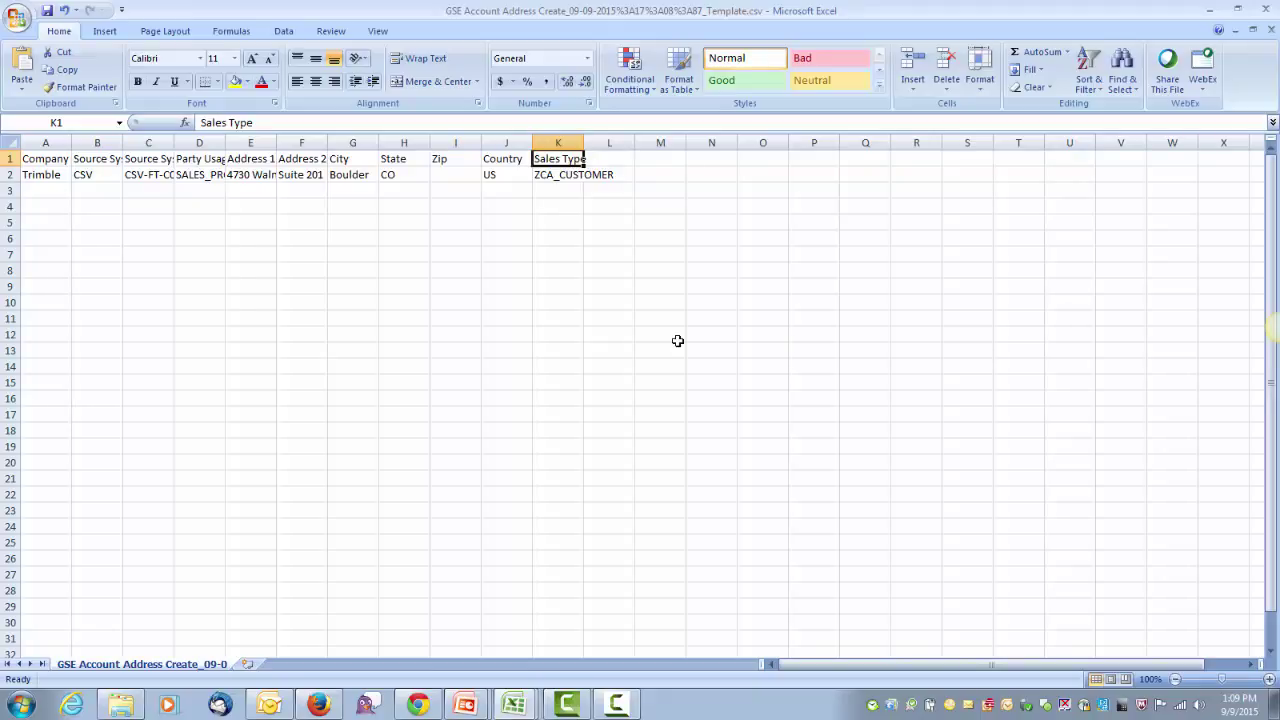
{"action": "key", "text": "Down"}
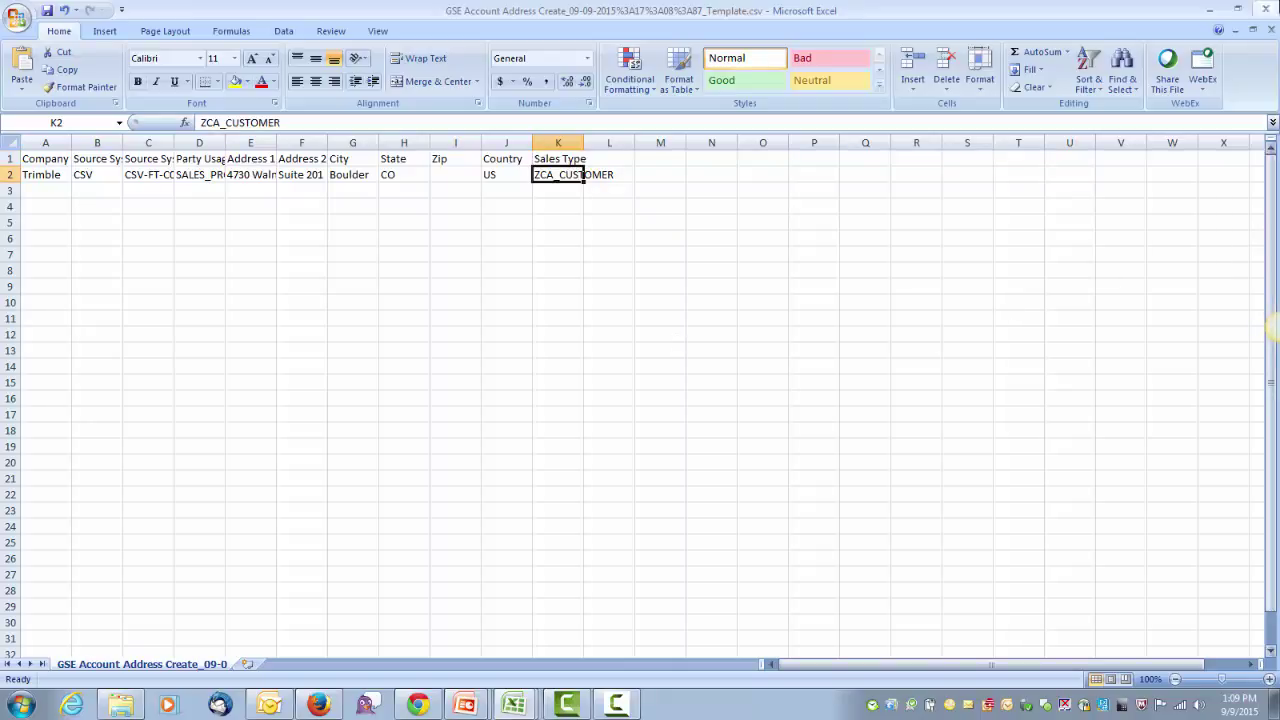
Close the template and exported mapping spreadsheets, and leave the GSE Account Address Create mapping without saving
{"action": "left_click", "coordinate": [1266, 31]}
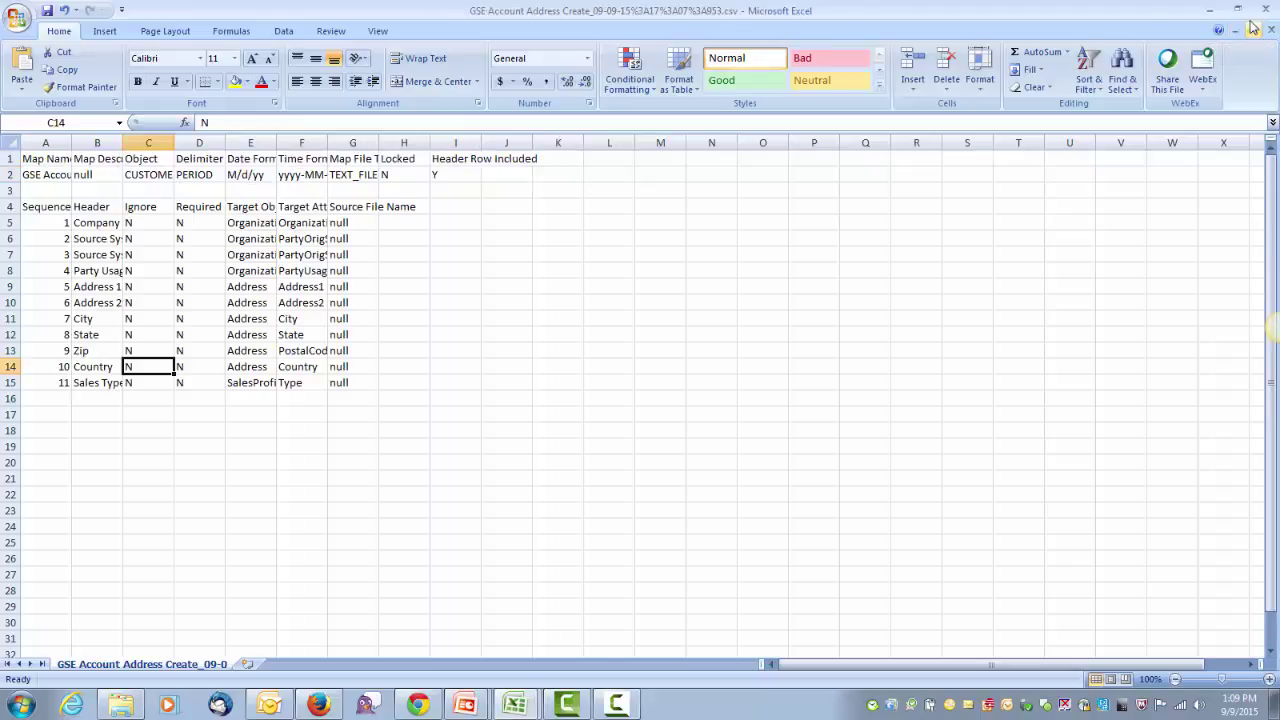
{"action": "left_click", "coordinate": [1252, 20]}
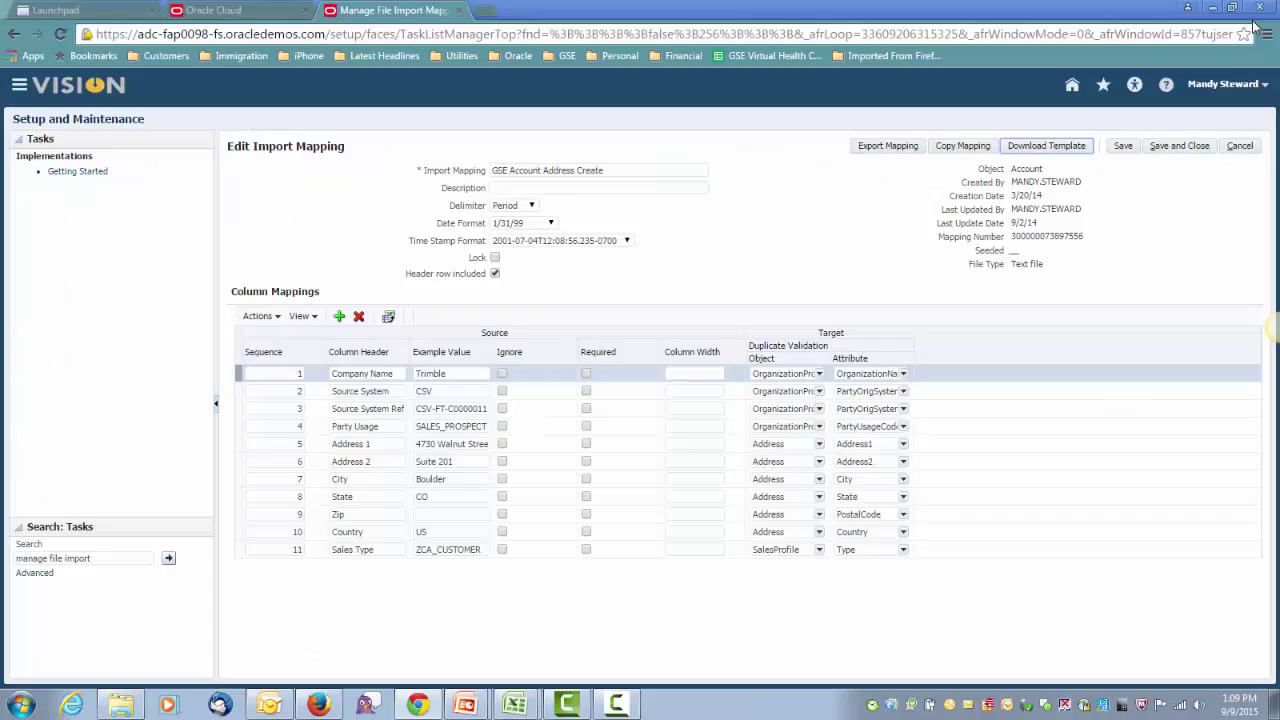
{"action": "left_click", "coordinate": [1240, 146]}
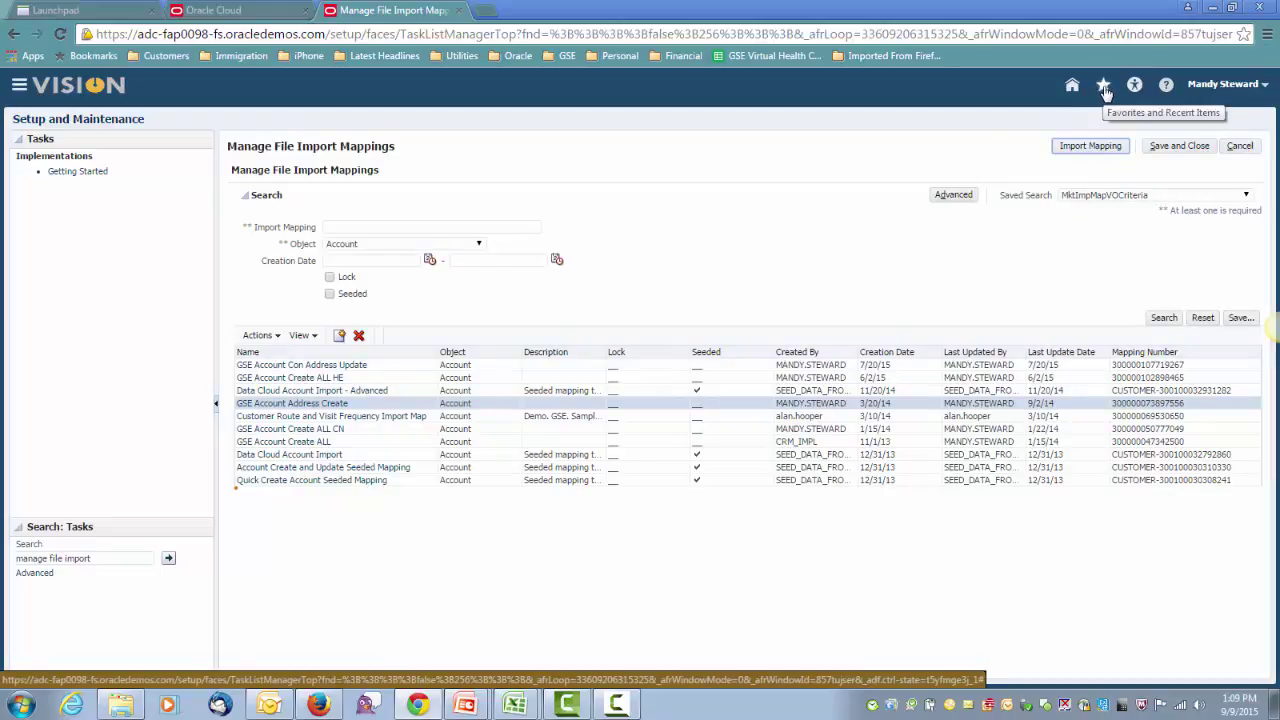
Open the import activities from the saved favorites and create one named "Account and Address" for the Account object
{"action": "left_click", "coordinate": [1104, 88]}
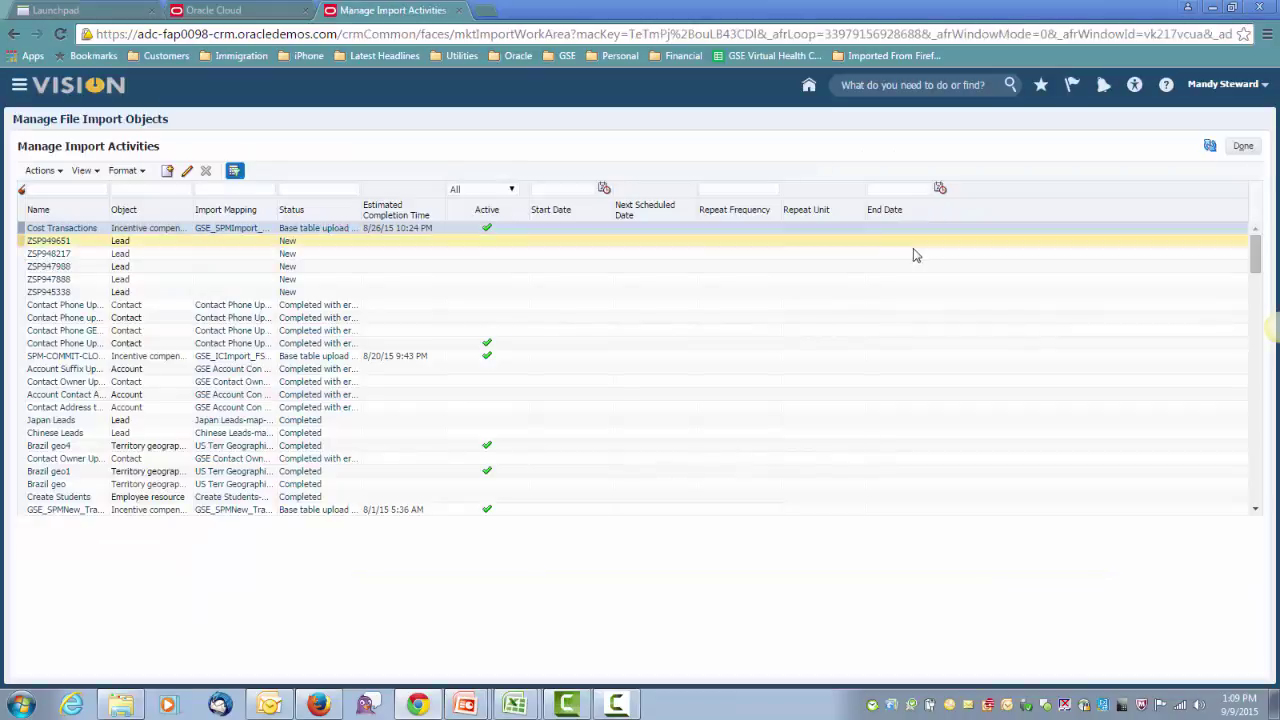
{"action": "left_click", "coordinate": [39, 172]}
{"action": "left_click", "coordinate": [38, 189]}
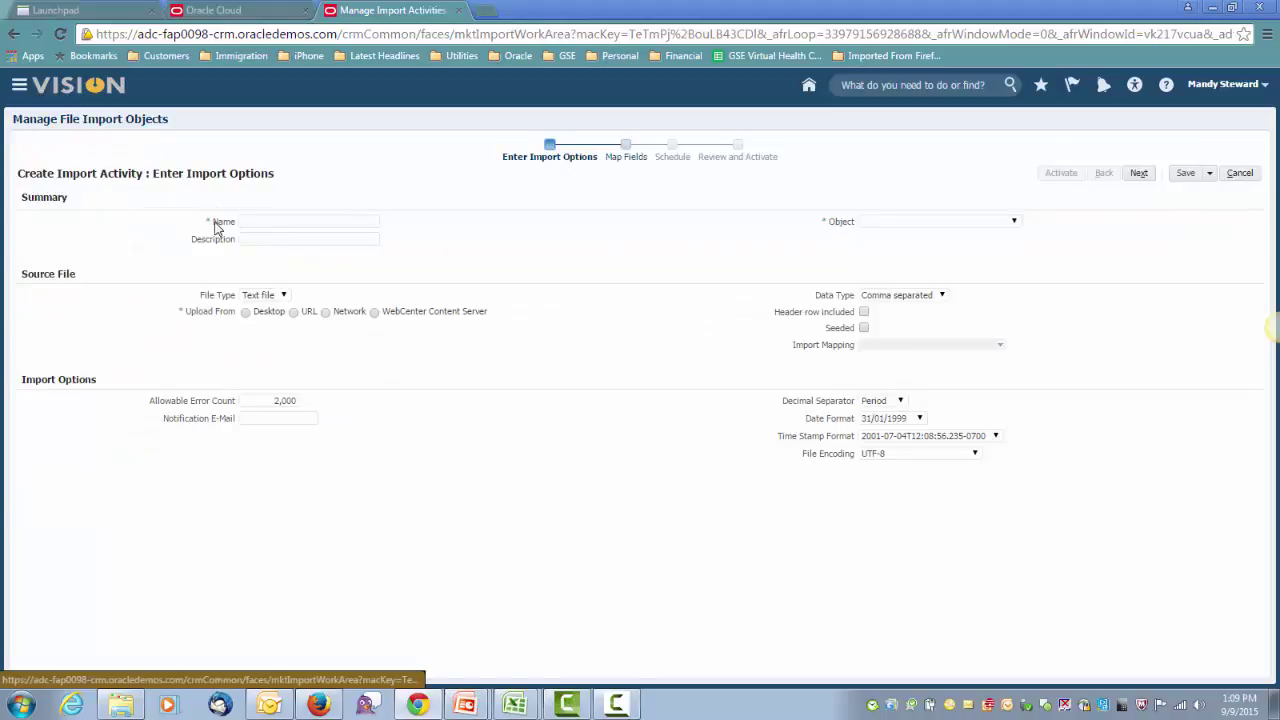
{"action": "left_click", "coordinate": [260, 221]}
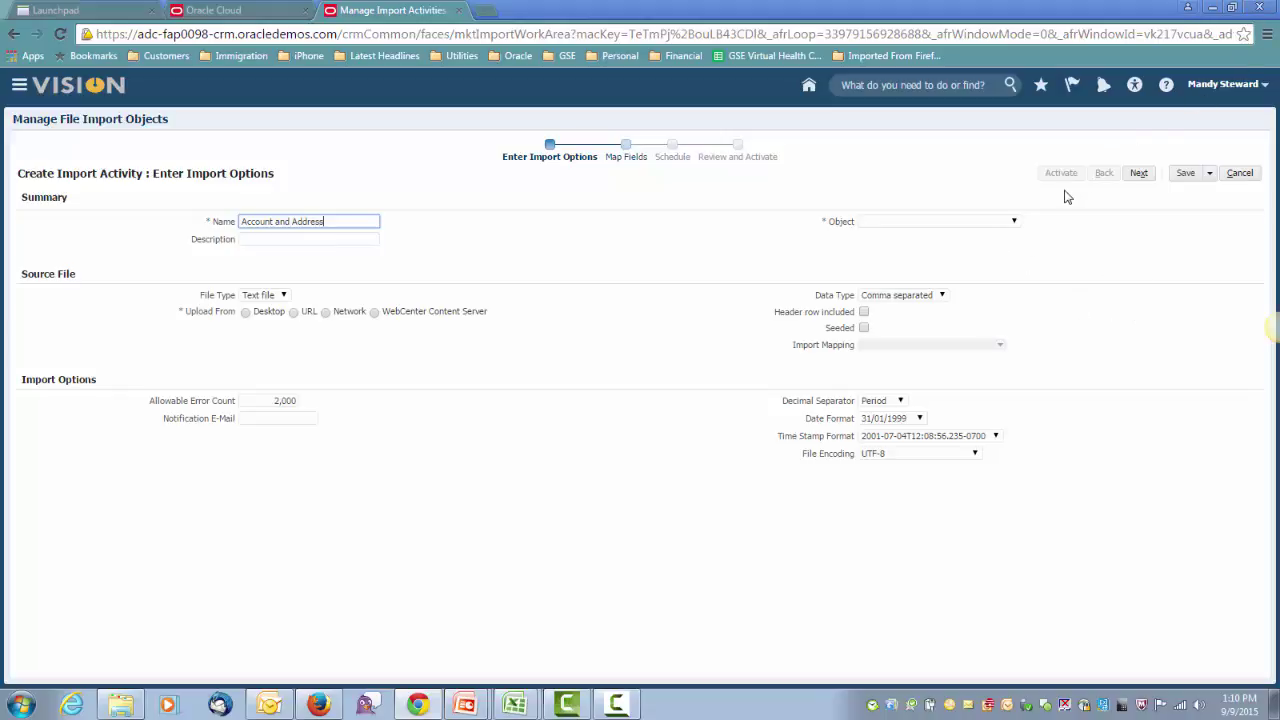
{"action": "left_click", "coordinate": [920, 222]}
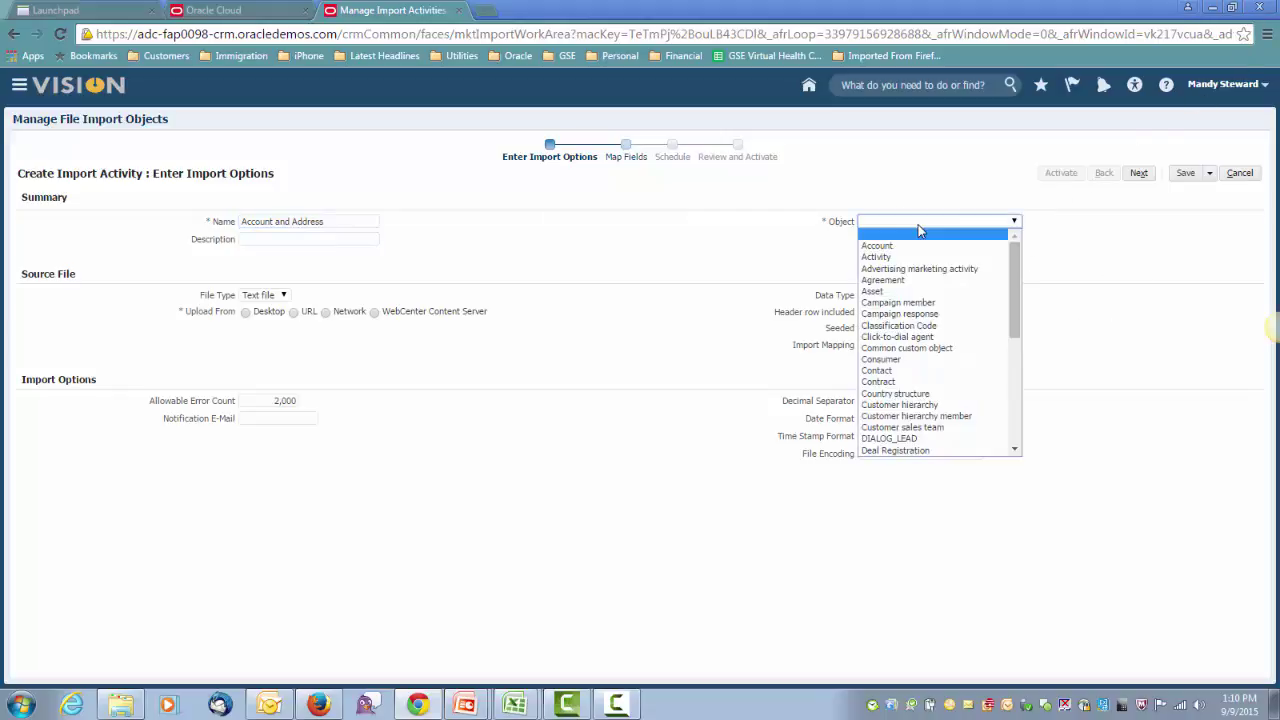
{"action": "left_click", "coordinate": [908, 245]}
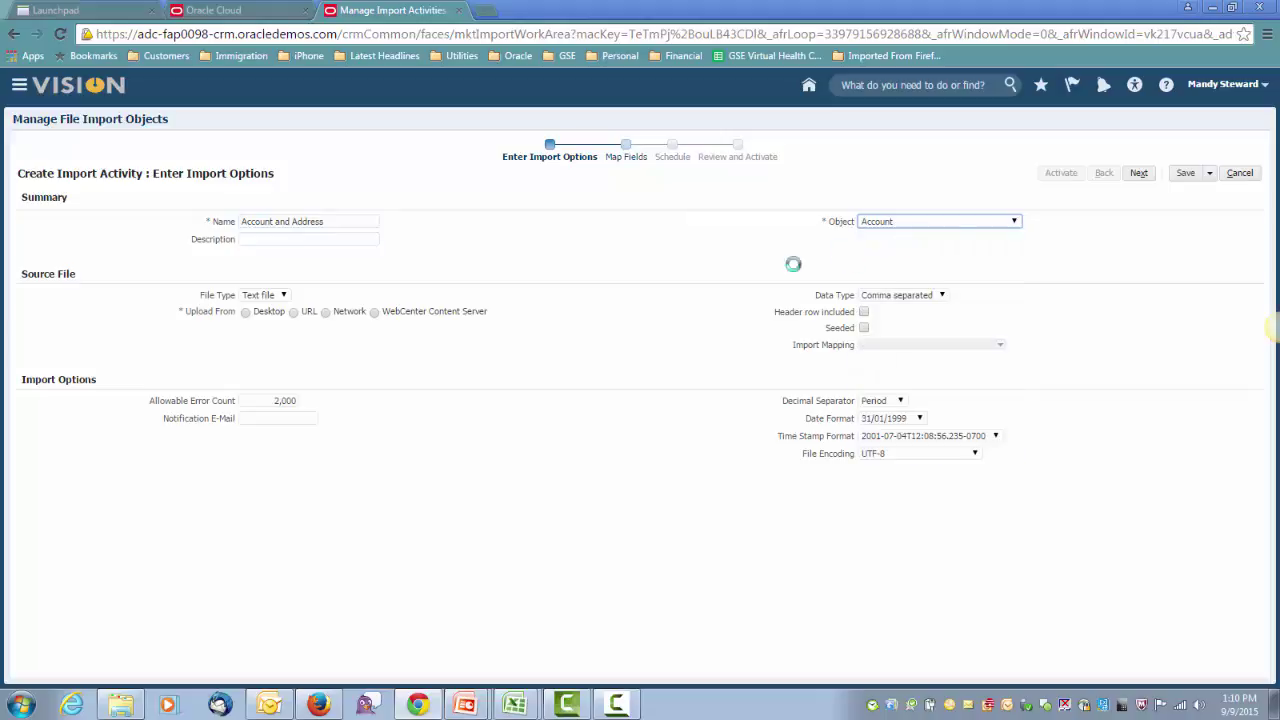
Upload Customer data.csv from the desktop as the import activity's source file
{"action": "left_click", "coordinate": [246, 314]}
{"action": "left_click", "coordinate": [260, 333]}
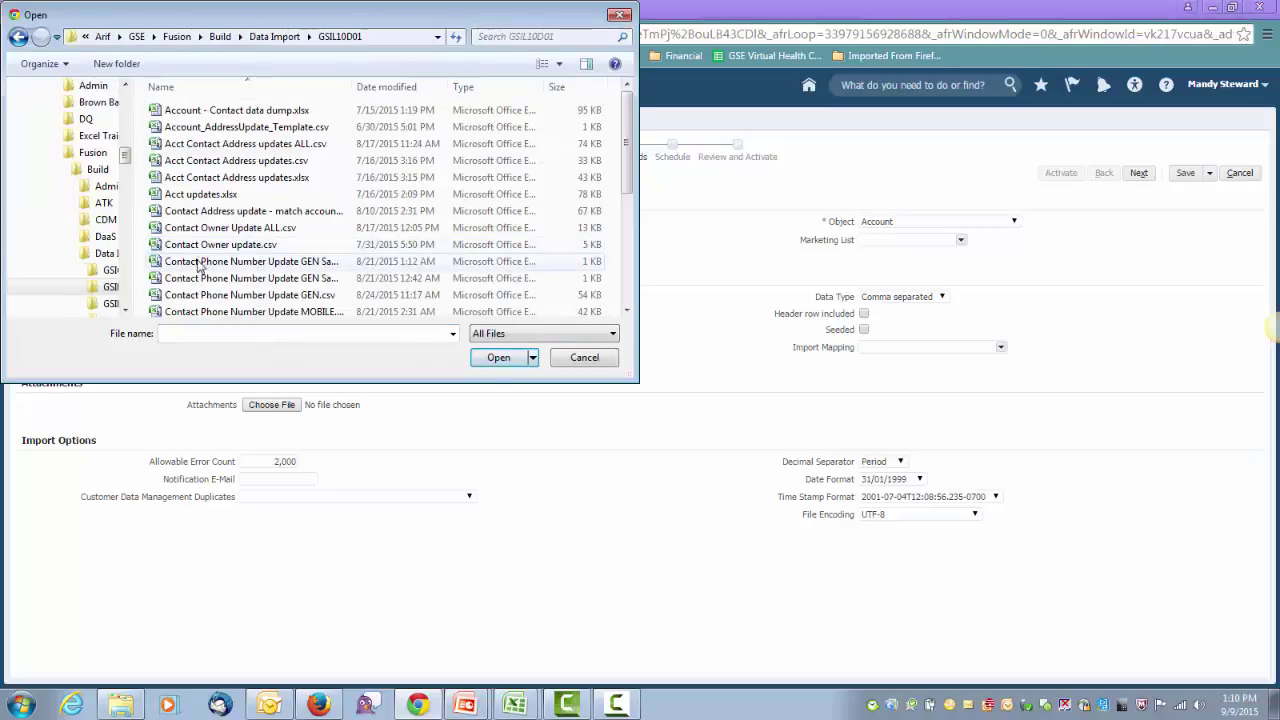
{"action": "left_click", "coordinate": [196, 309]}
{"action": "scroll", "coordinate": [196, 314], "scroll_direction": "down", "scroll_amount": 1}
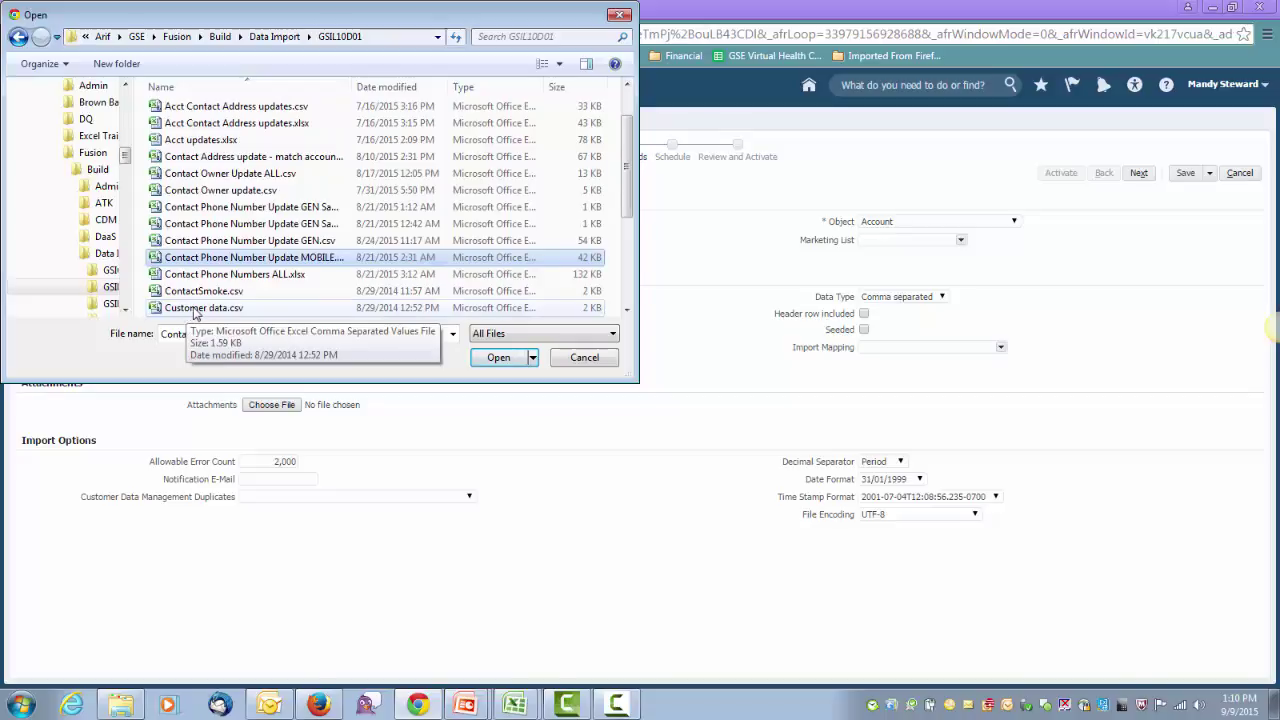
{"action": "left_click", "coordinate": [196, 310]}
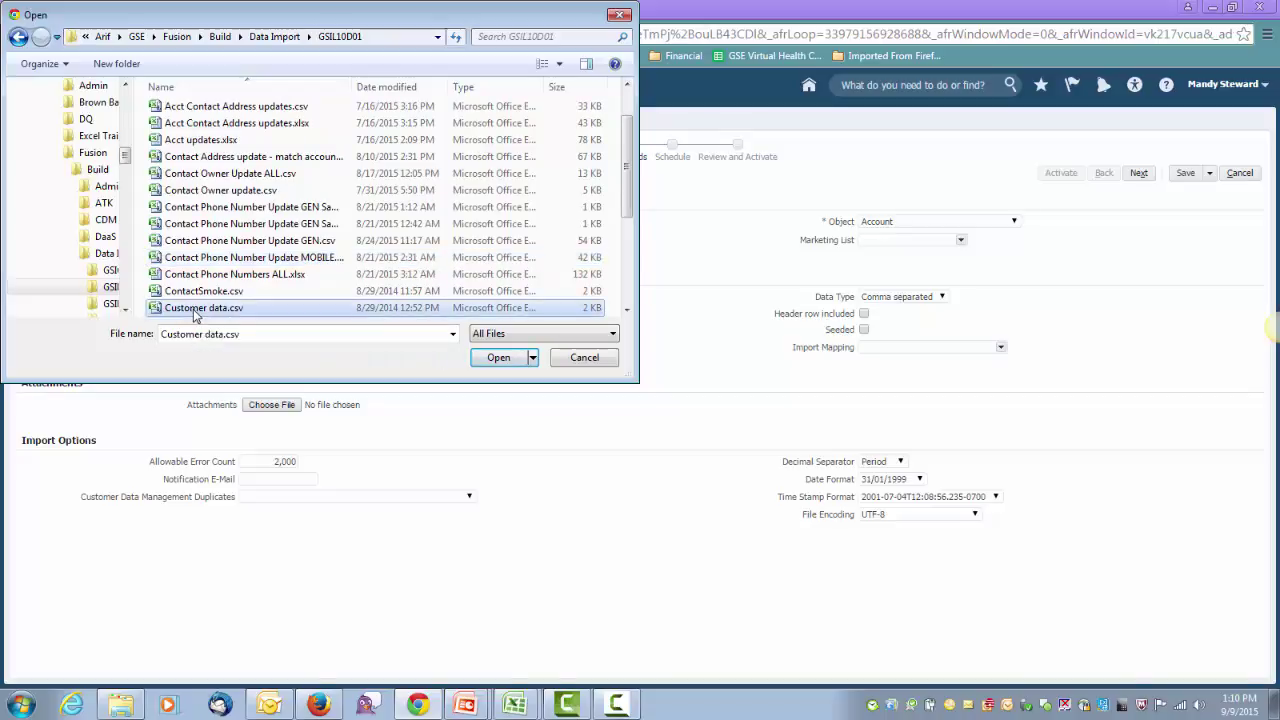
{"action": "left_click", "coordinate": [499, 358]}
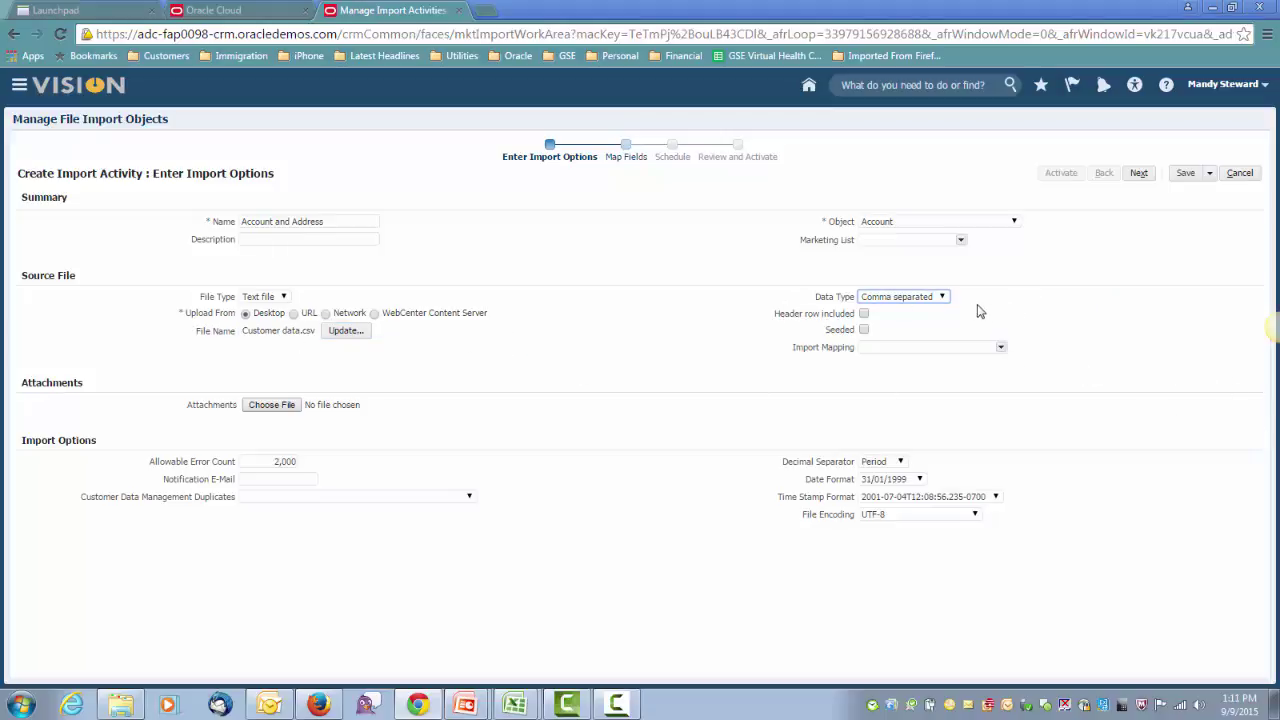
Mark the source file as including a header row and choose the GSE Account Address Create import mapping
{"action": "left_click", "coordinate": [865, 315]}
{"action": "left_click", "coordinate": [1000, 347]}
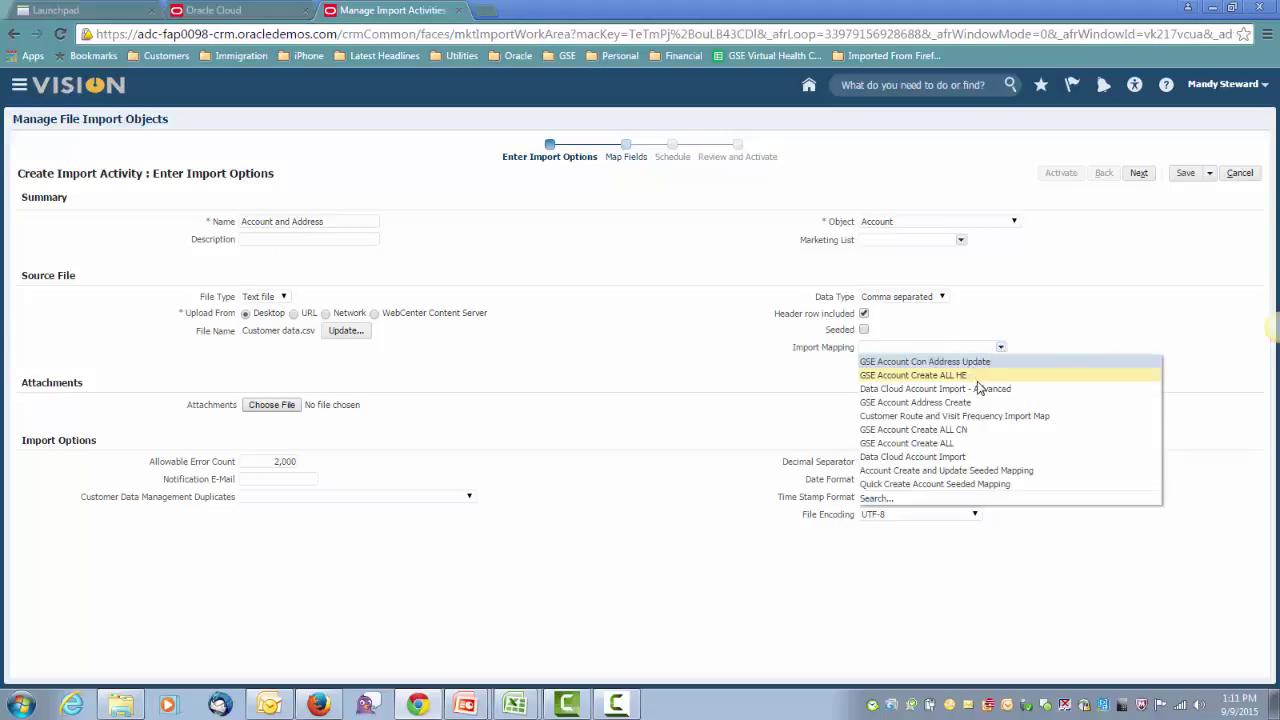
{"action": "left_click", "coordinate": [973, 403]}
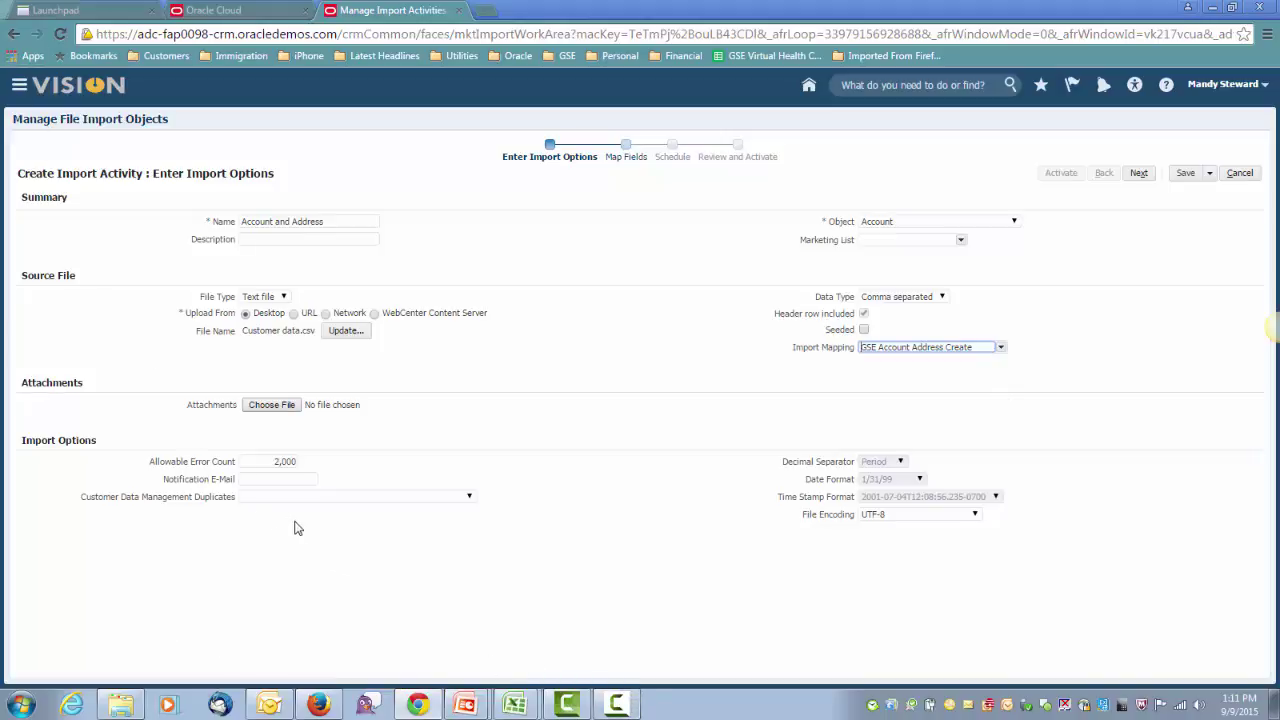
Look through the Customer Data Management Duplicates options without choosing one
{"action": "left_click", "coordinate": [257, 497]}
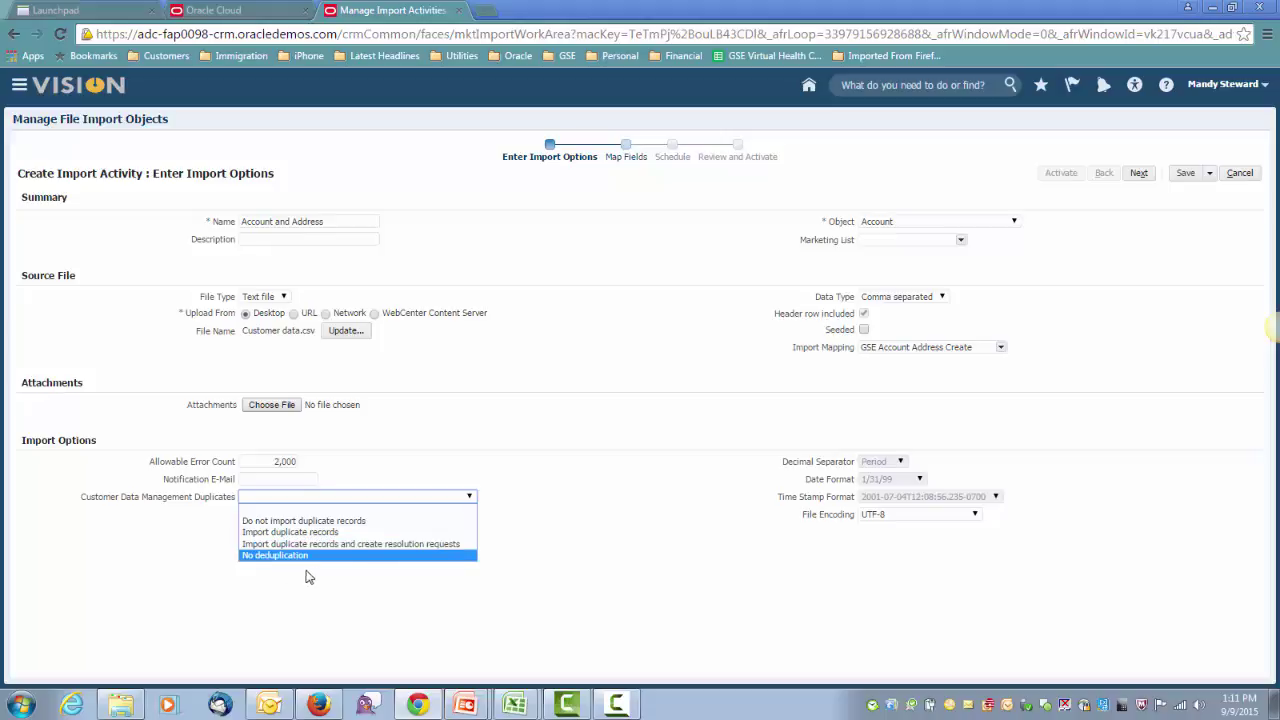
{"action": "left_click", "coordinate": [565, 555]}
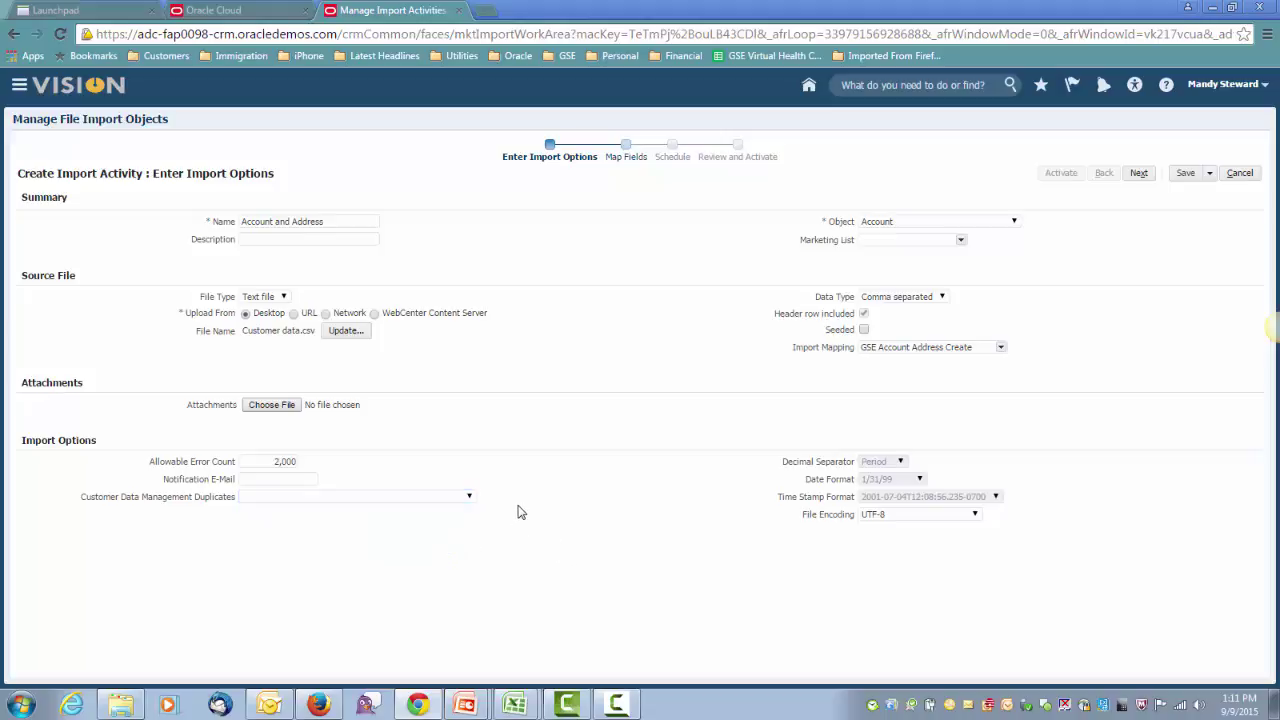
Accept the field mappings and the Immediate schedule, and activate the Account and Address import activity
{"action": "left_click", "coordinate": [1148, 176]}
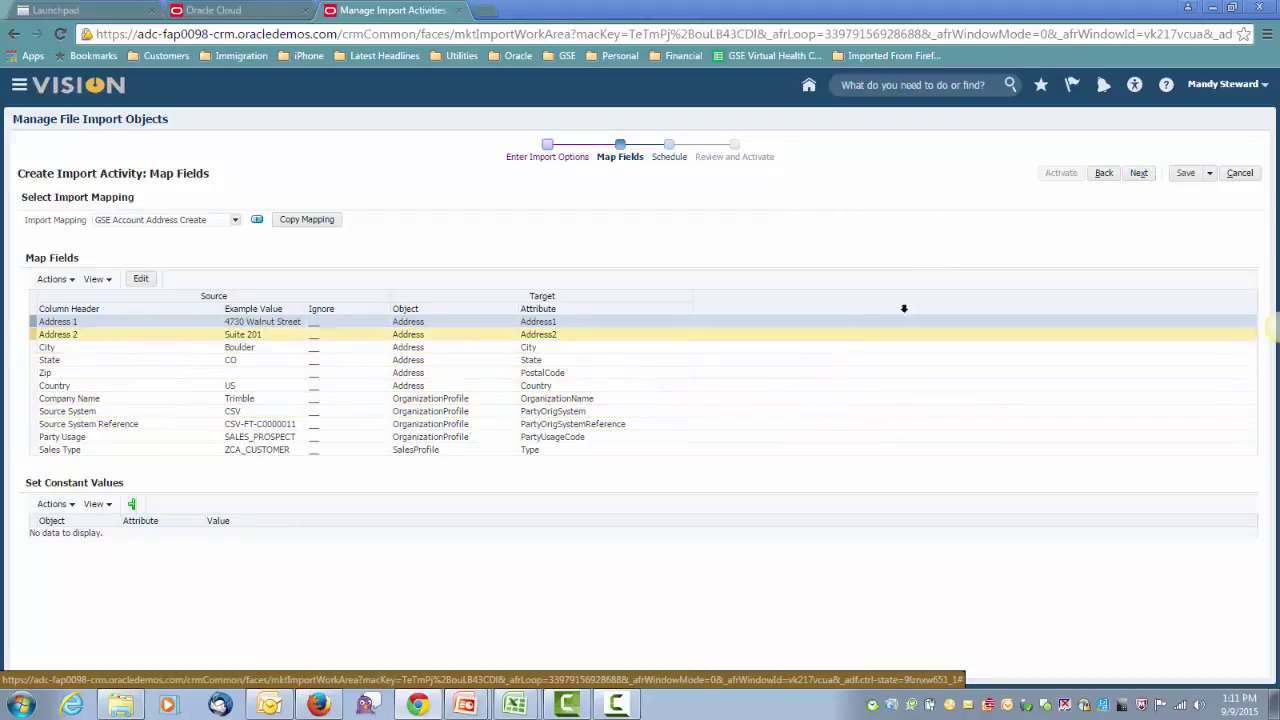
{"action": "left_click", "coordinate": [1139, 174]}
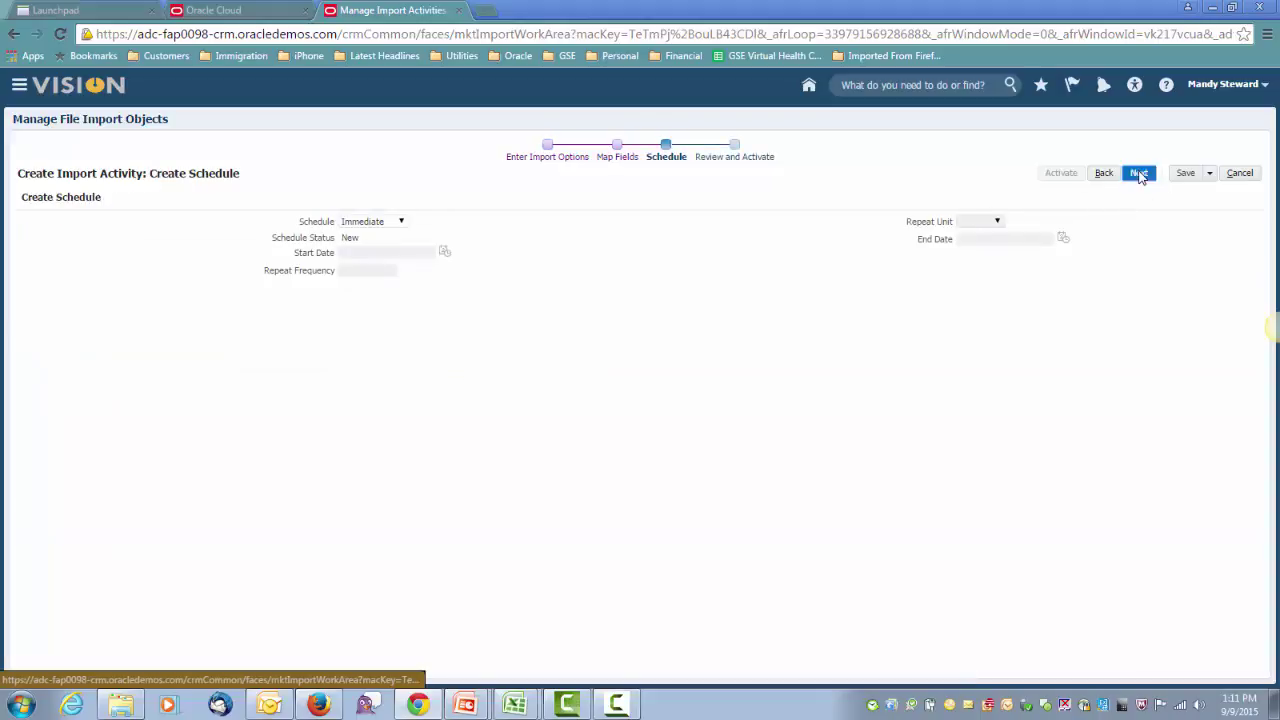
{"action": "left_click", "coordinate": [1139, 174]}
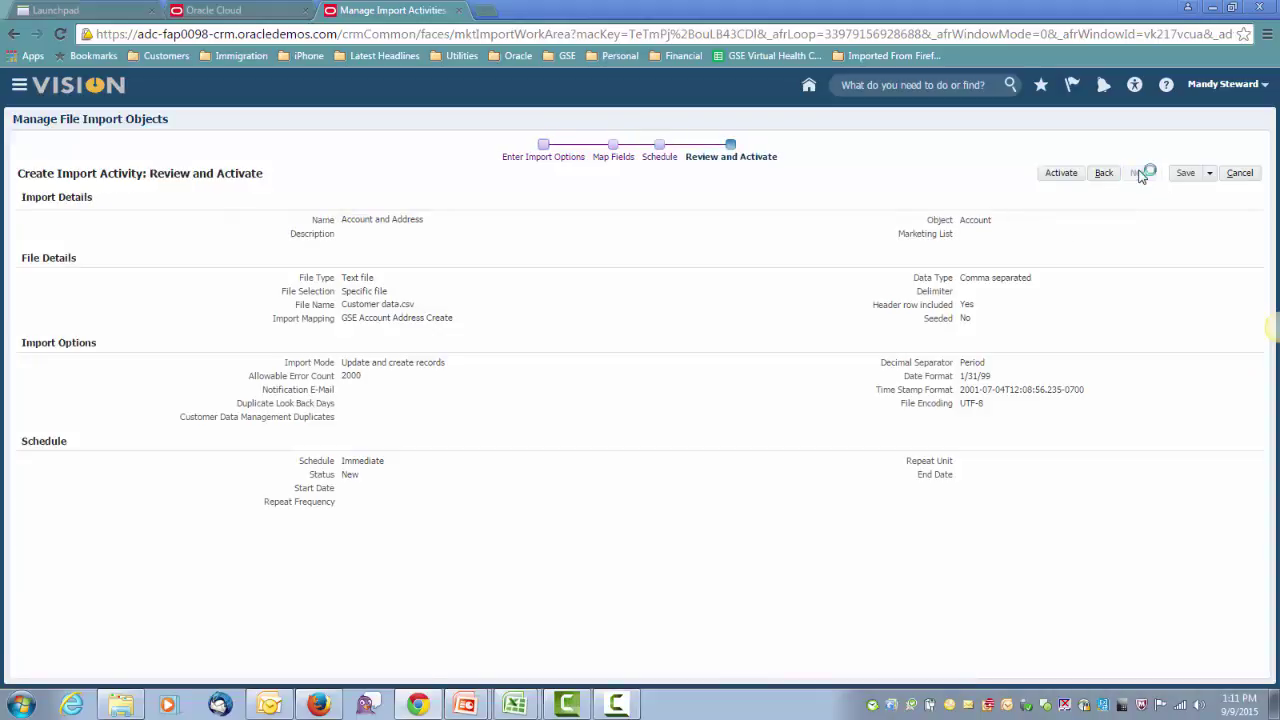
{"action": "left_click", "coordinate": [1060, 174]}
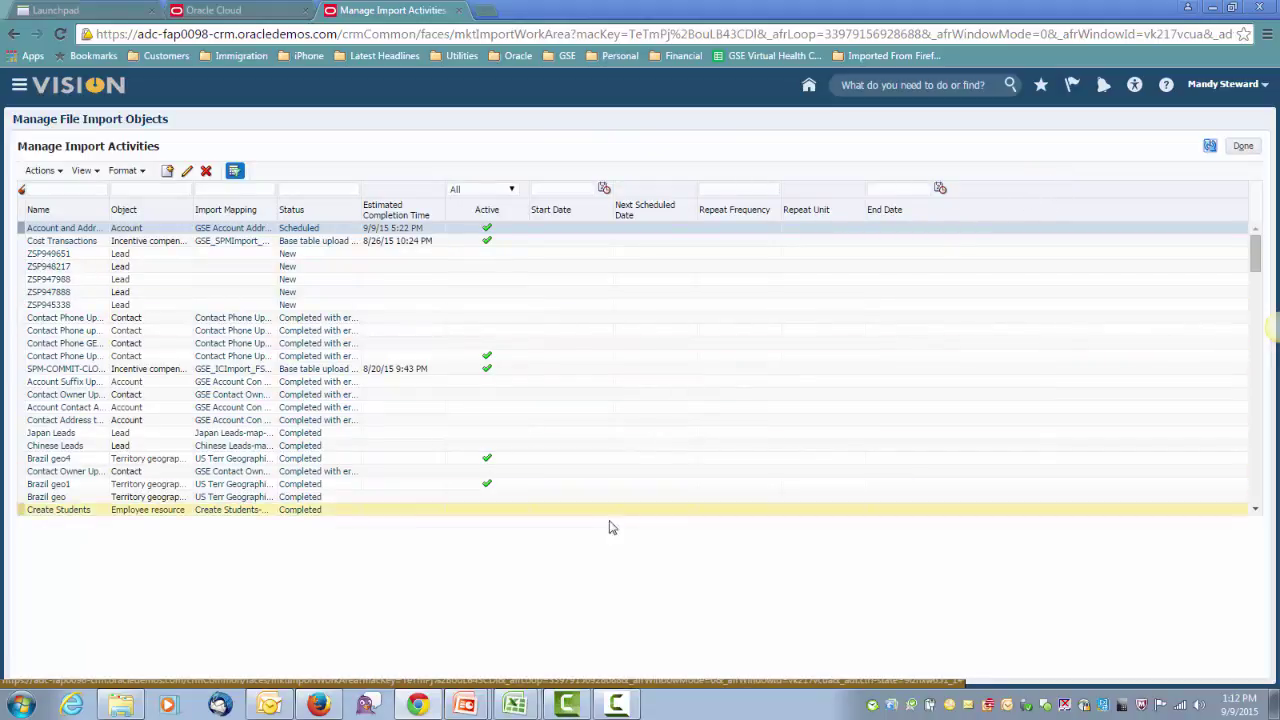
Refresh the import activities and check the status details and processed records of the Account and Address import
{"action": "key", "text": "alt+Tab"}
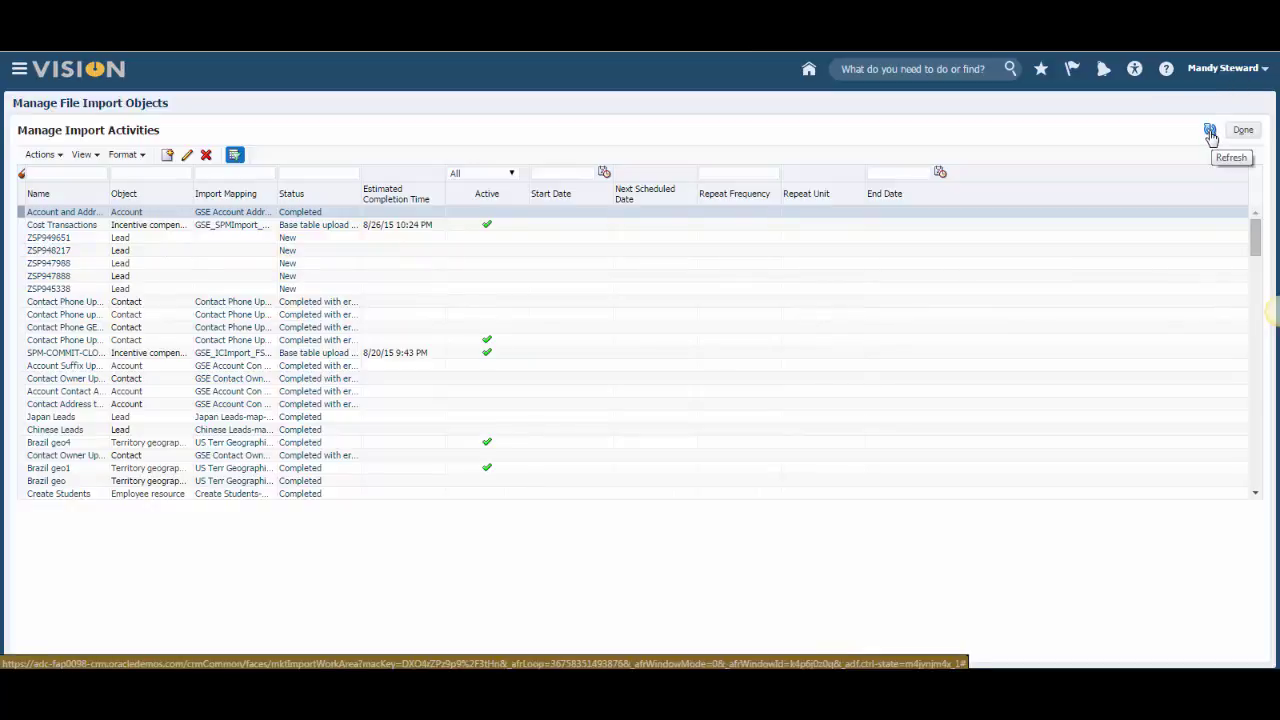
{"action": "left_click", "coordinate": [1210, 132]}
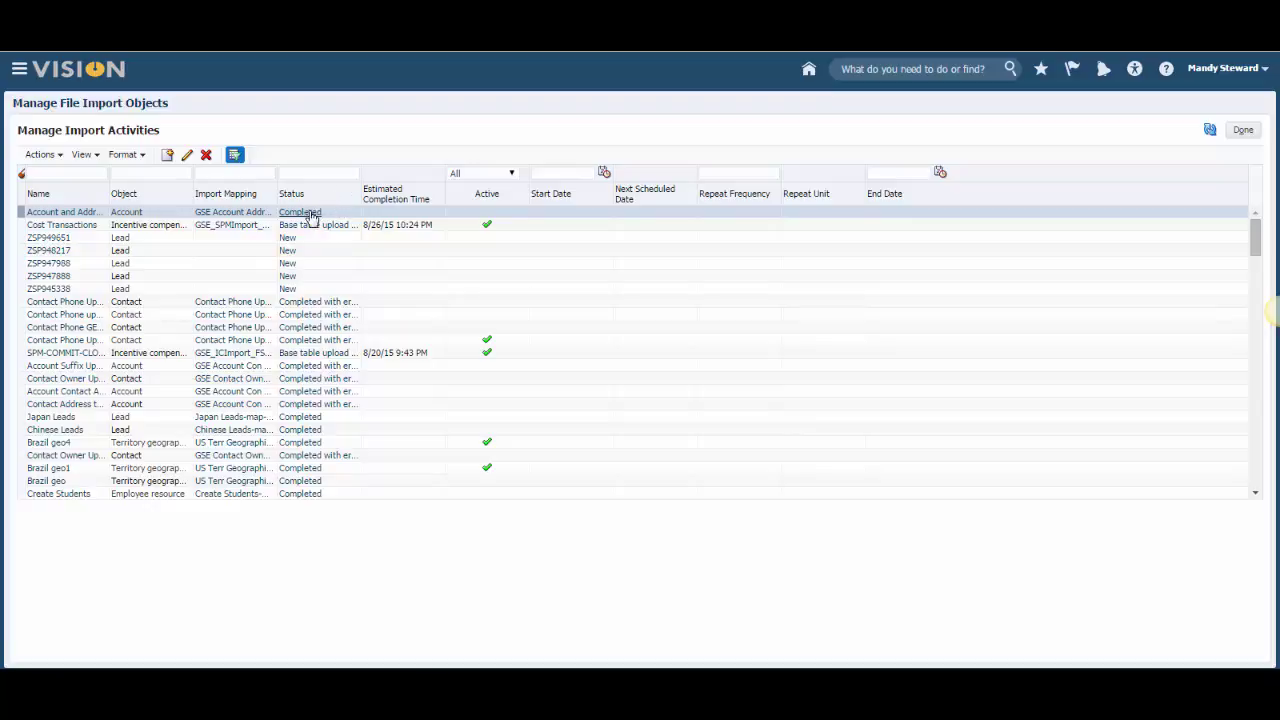
{"action": "left_click", "coordinate": [303, 214]}
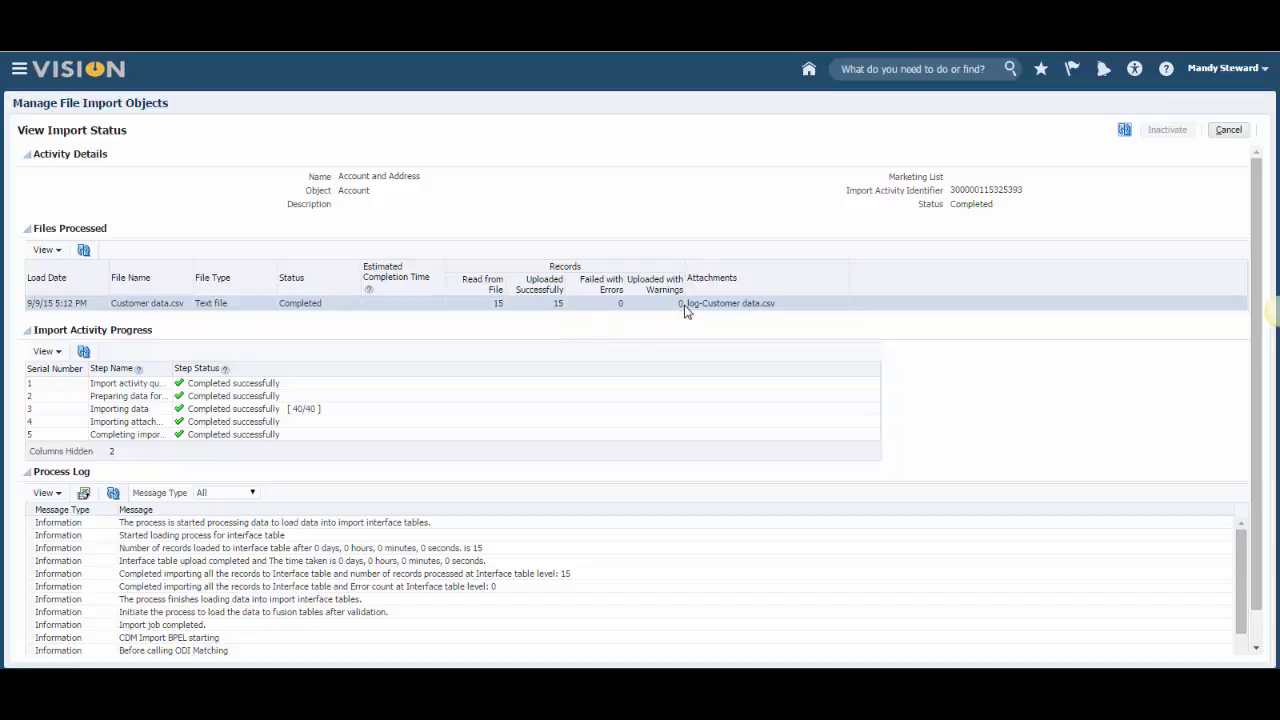
{"action": "mouse_move", "coordinate": [685, 315]}
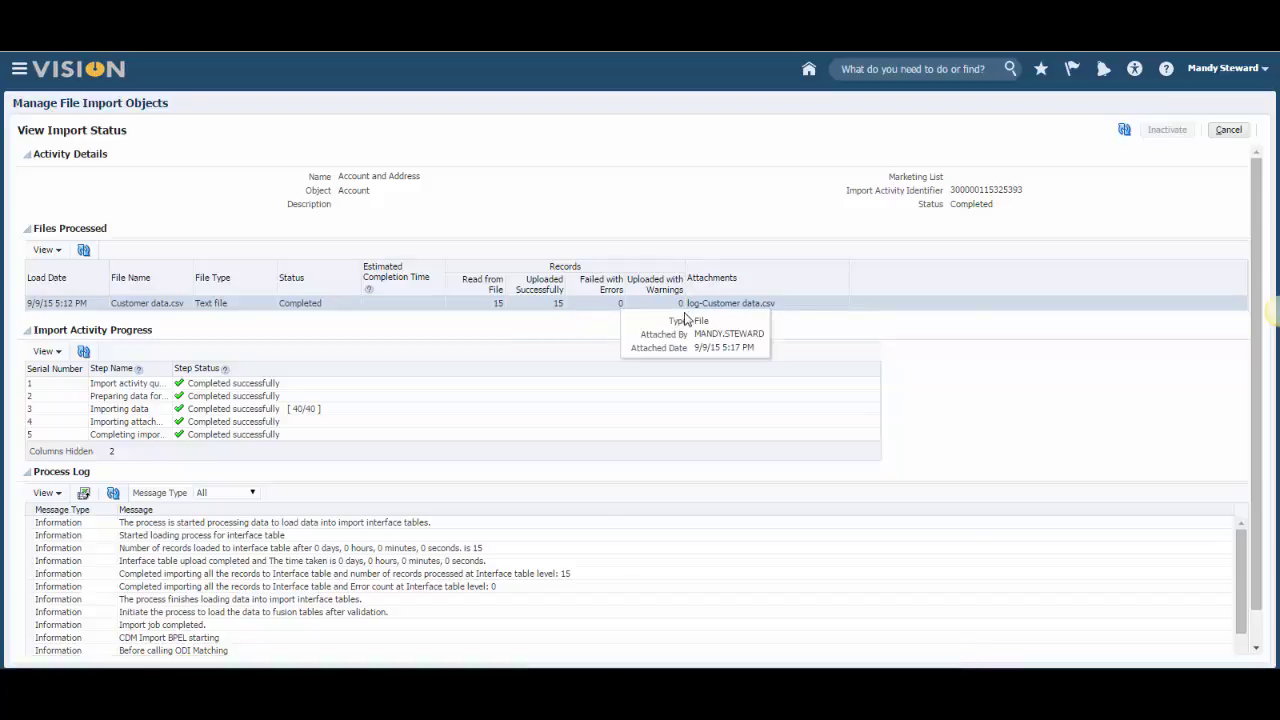
View the log attachment of the processed Customer data.csv file, close the import status, and return to the home page
{"action": "left_click", "coordinate": [637, 308]}
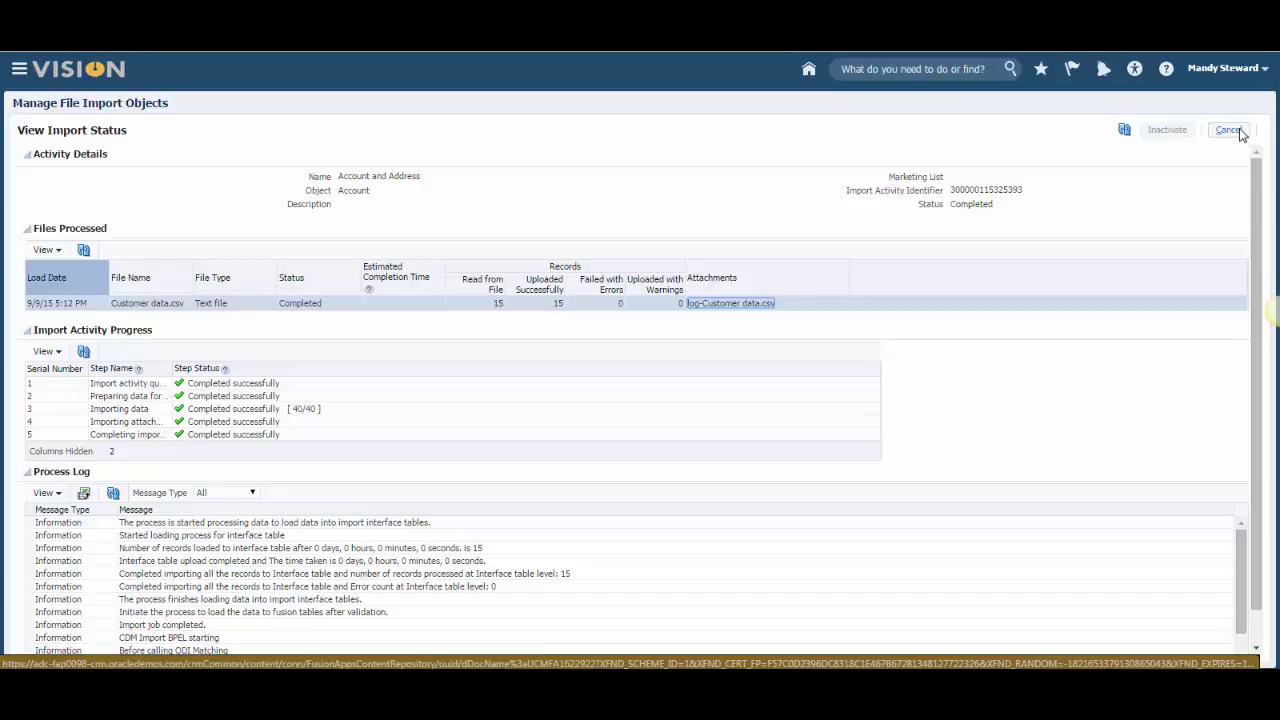
{"action": "left_click", "coordinate": [1232, 130]}
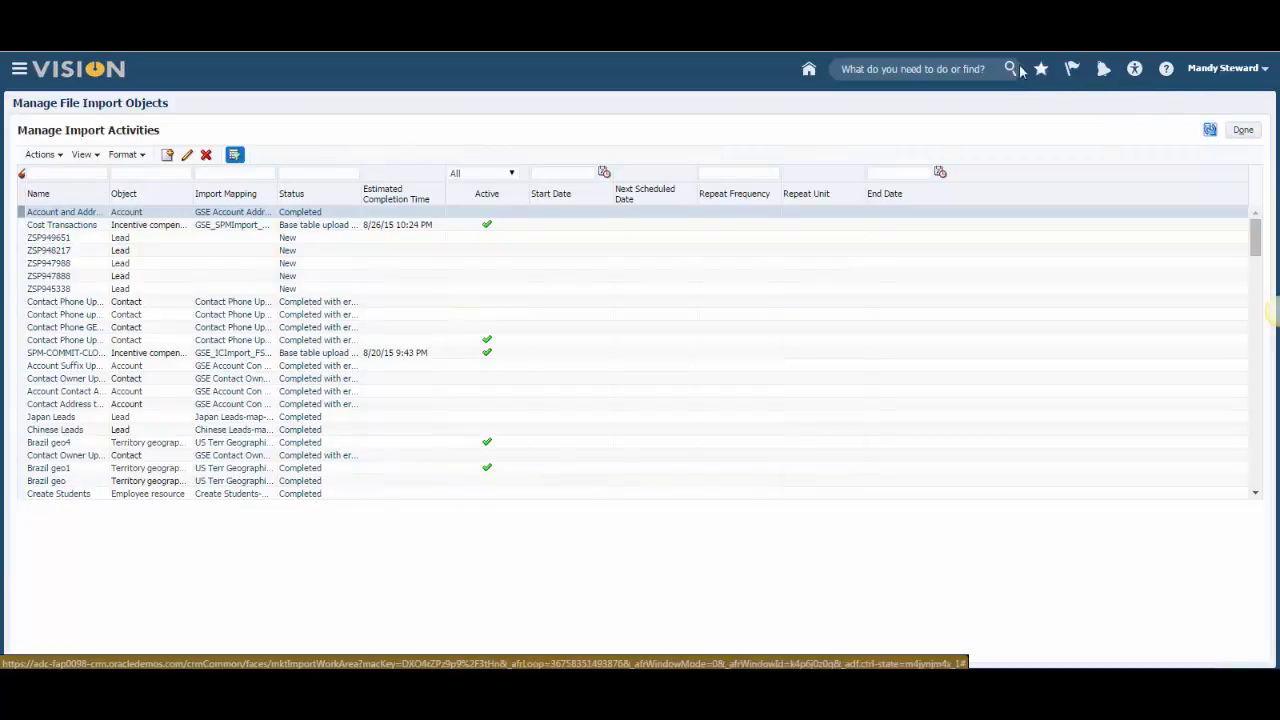
{"action": "left_click", "coordinate": [810, 70]}
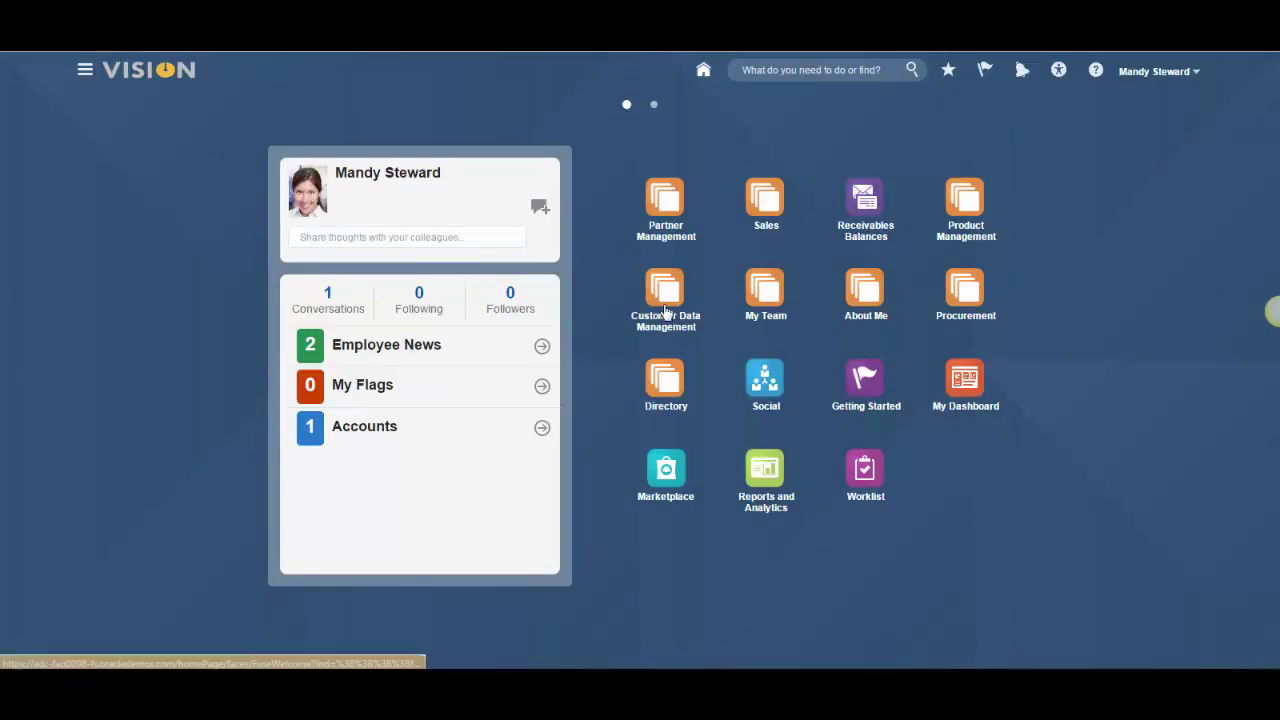
Open the completed data import batch from the Customer Data Management dashboard and review its record counts for each supported entity
{"action": "left_click", "coordinate": [664, 311]}
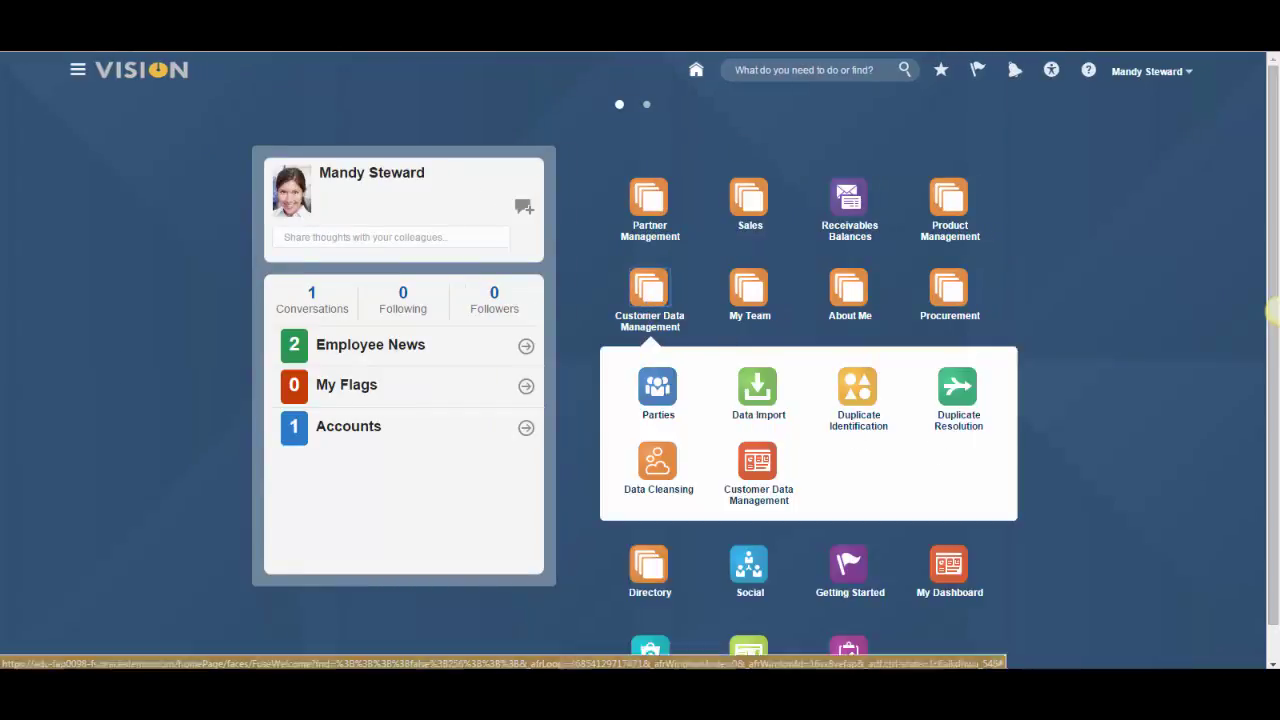
{"action": "left_click", "coordinate": [78, 74]}
{"action": "scroll", "coordinate": [268, 345], "scroll_direction": "down", "scroll_amount": 2}
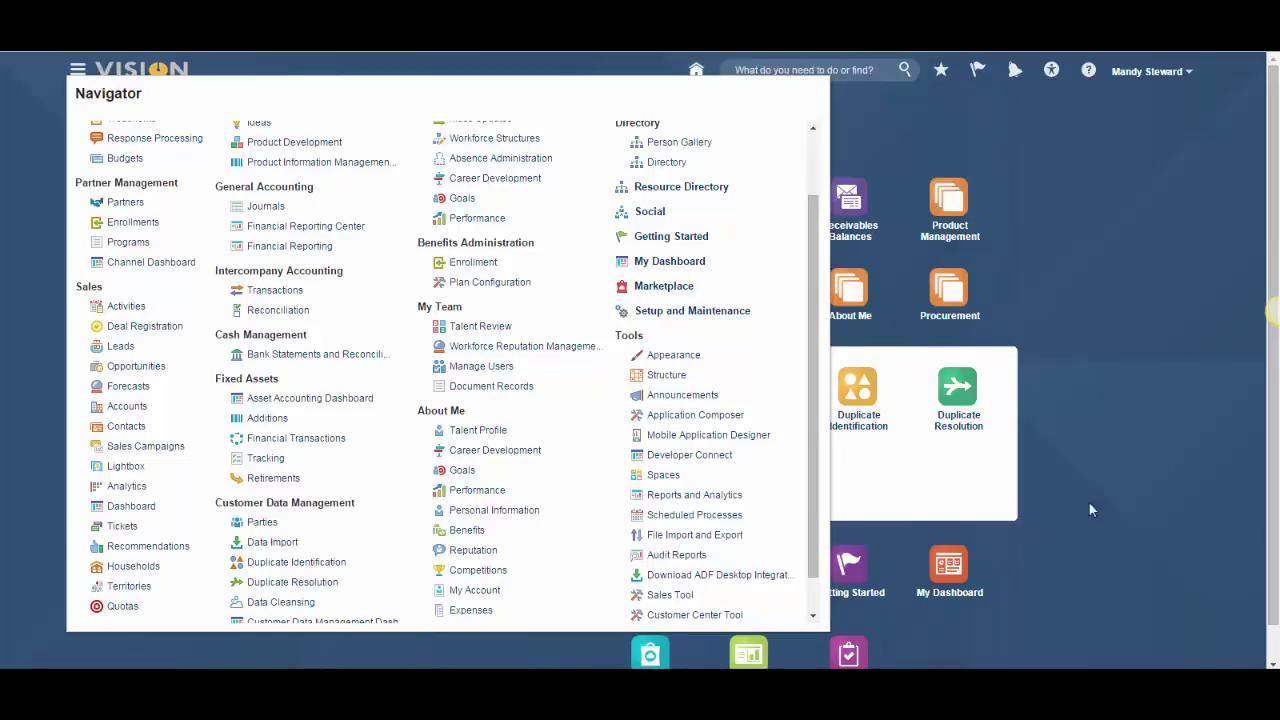
{"action": "left_click", "coordinate": [1129, 296]}
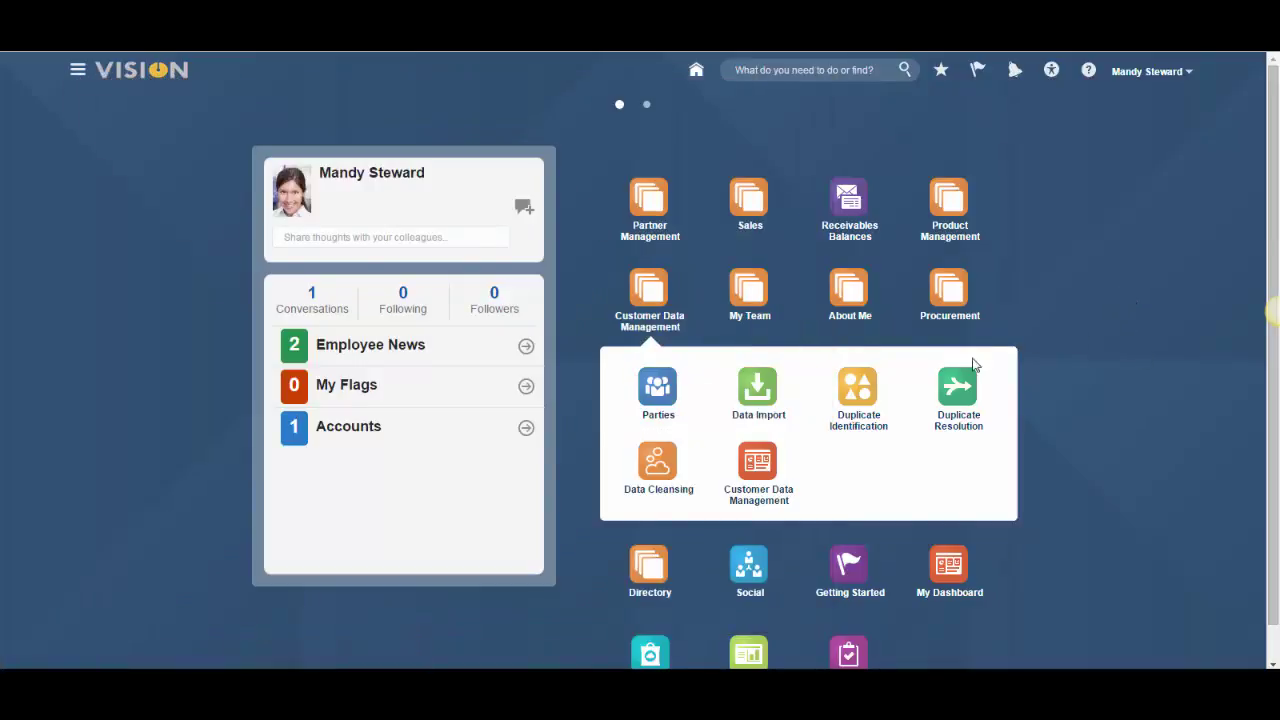
{"action": "left_click", "coordinate": [755, 466]}
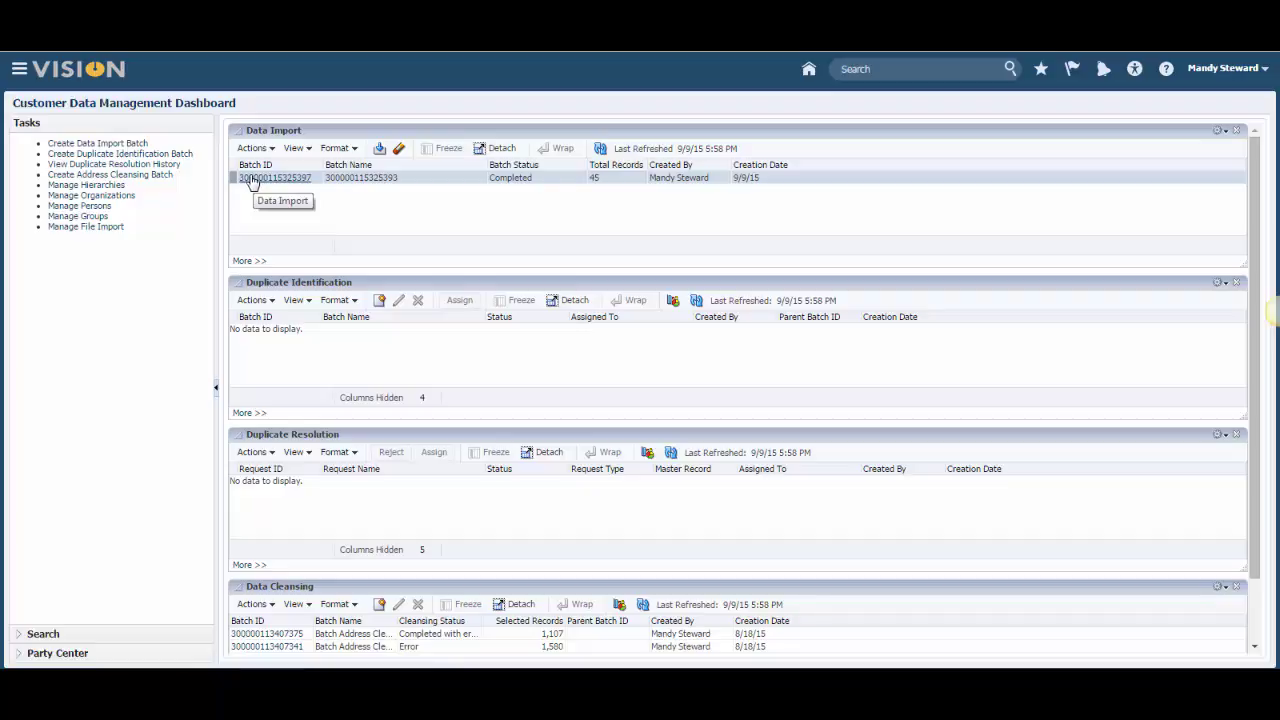
{"action": "left_click", "coordinate": [253, 180]}
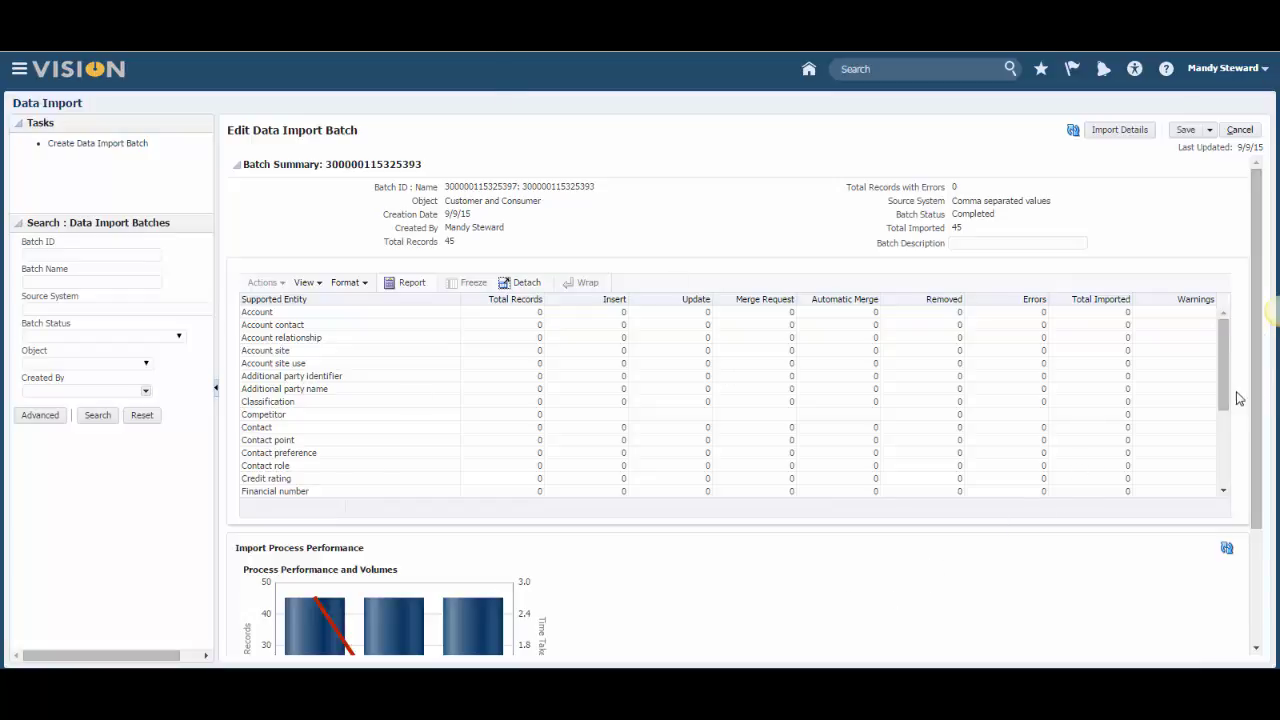
{"action": "left_click_drag", "start_coordinate": [1238, 390], "coordinate": [1226, 488]}
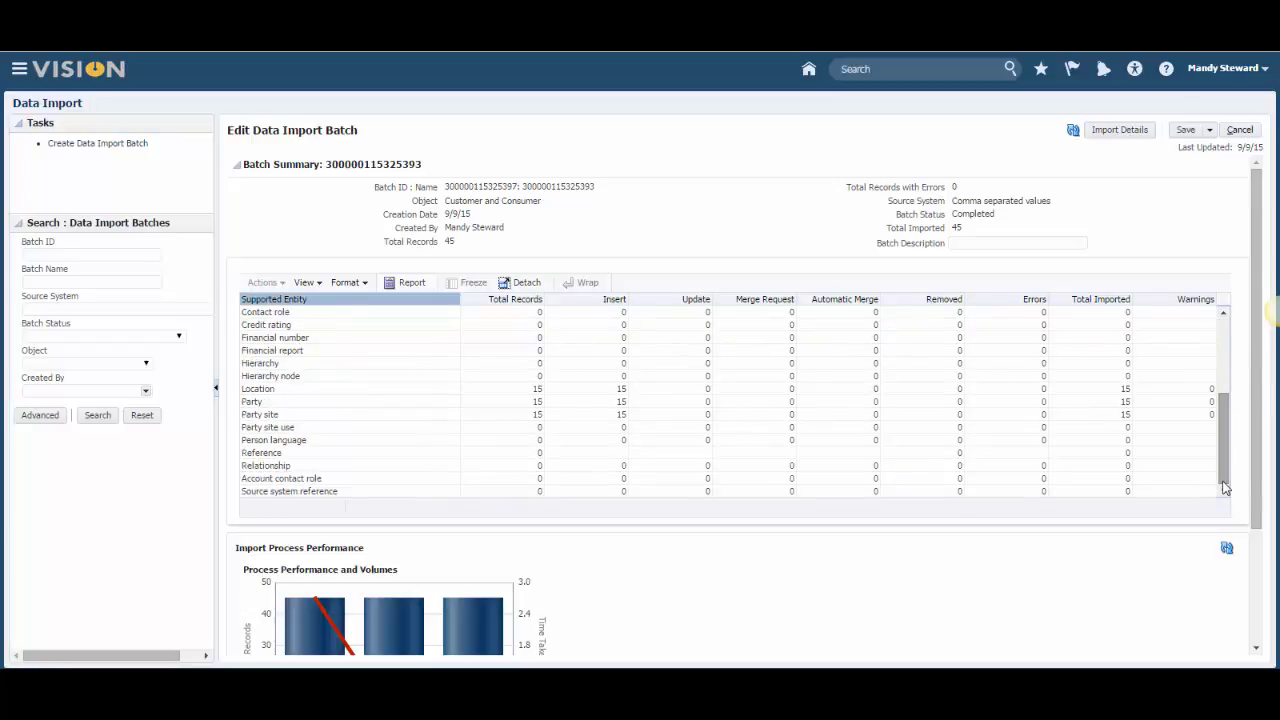
Generate the TCABulkImportErrorReport for the import batch and read through its batch summary
{"action": "left_click", "coordinate": [411, 285]}
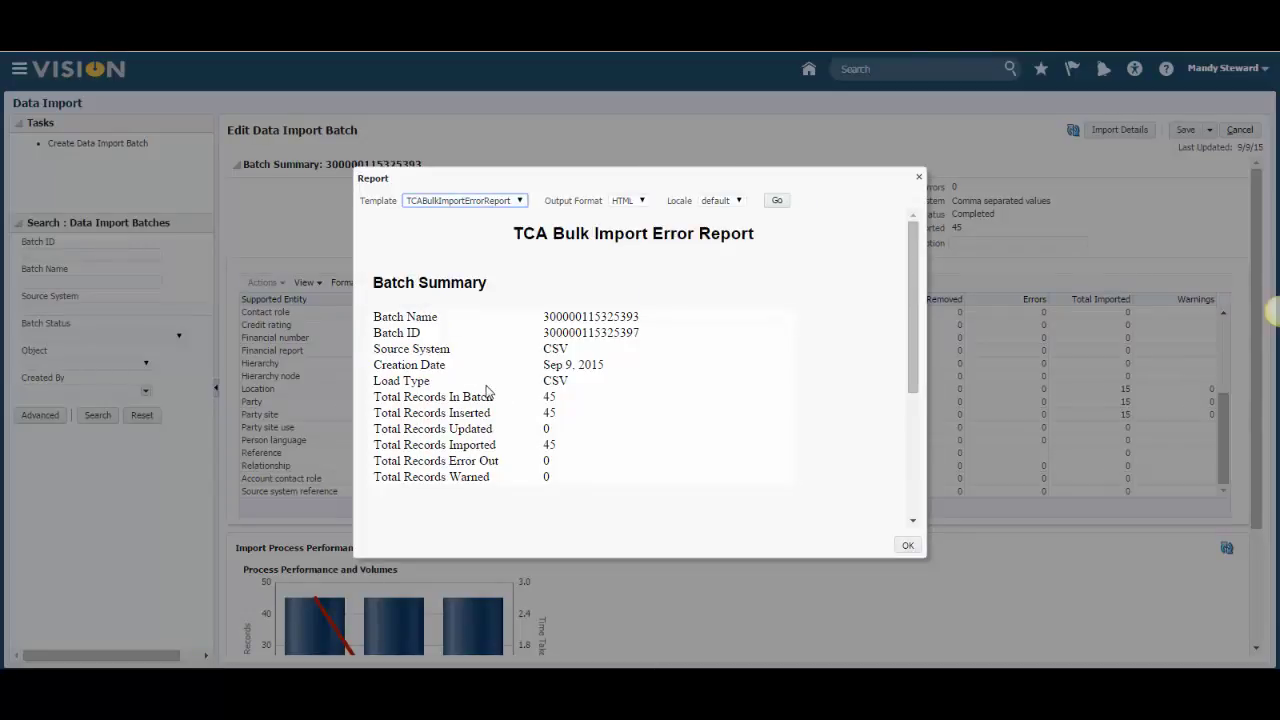
{"action": "scroll", "coordinate": [488, 390], "scroll_direction": "down", "scroll_amount": 3}
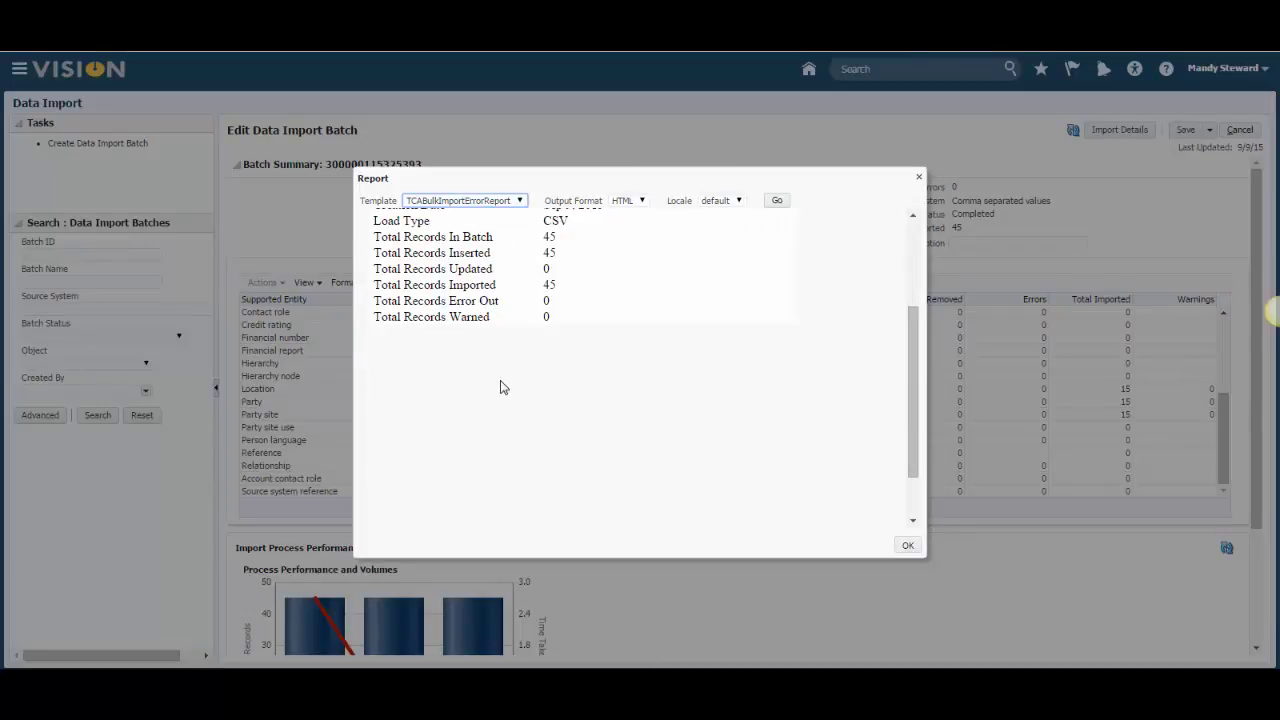
{"action": "scroll", "coordinate": [501, 388], "scroll_direction": "up", "scroll_amount": 3}
{"action": "scroll", "coordinate": [507, 384], "scroll_direction": "down", "scroll_amount": 5}
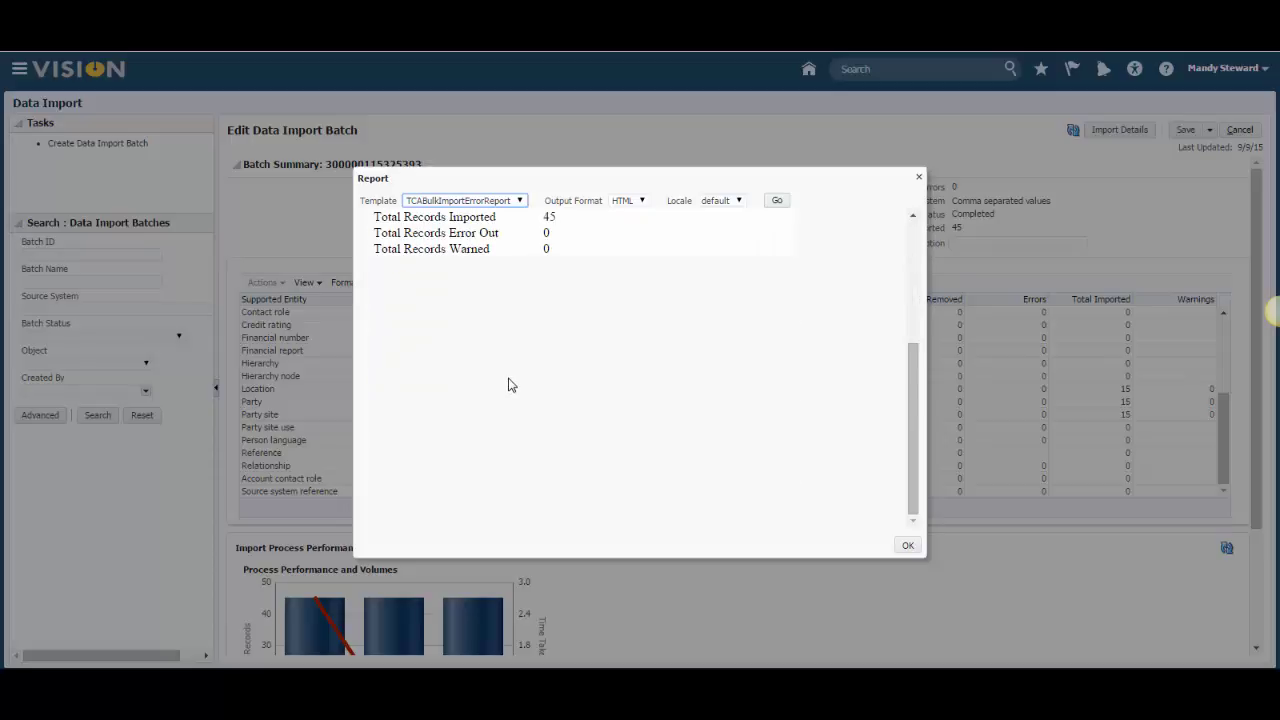
{"action": "scroll", "coordinate": [507, 389], "scroll_direction": "up", "scroll_amount": 5}
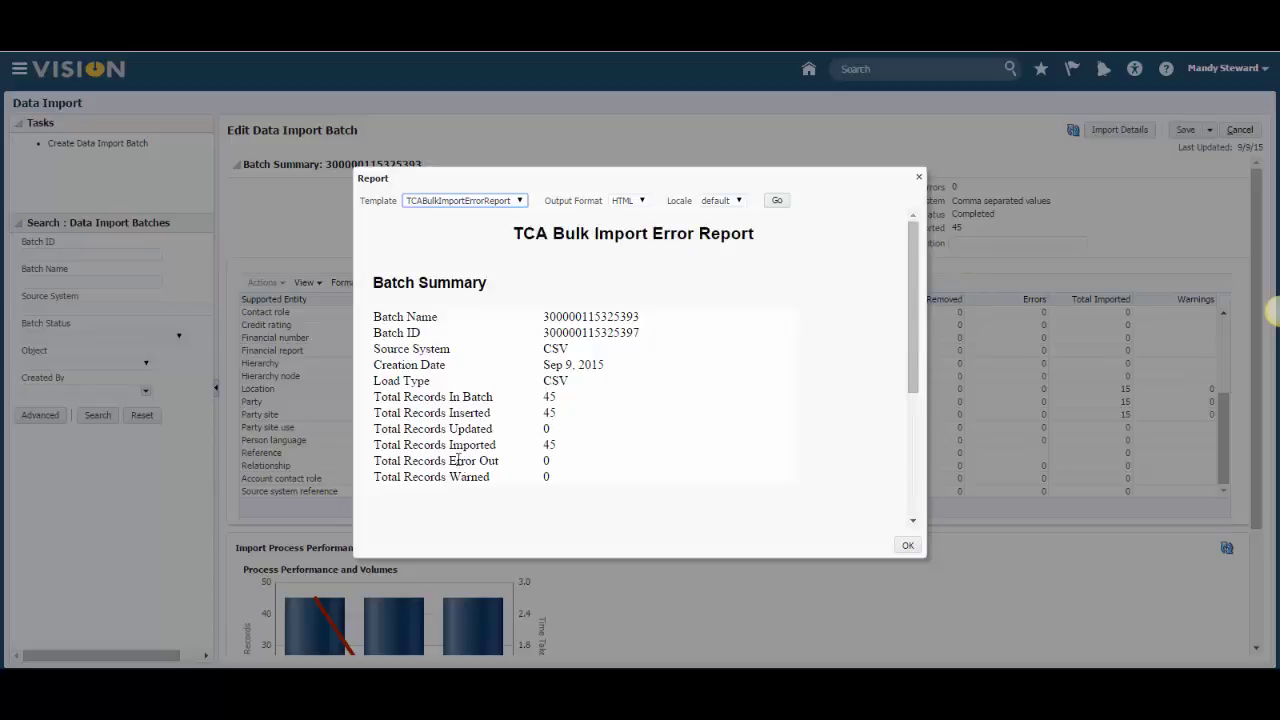
{"action": "scroll", "coordinate": [458, 462], "scroll_direction": "down", "scroll_amount": 3}
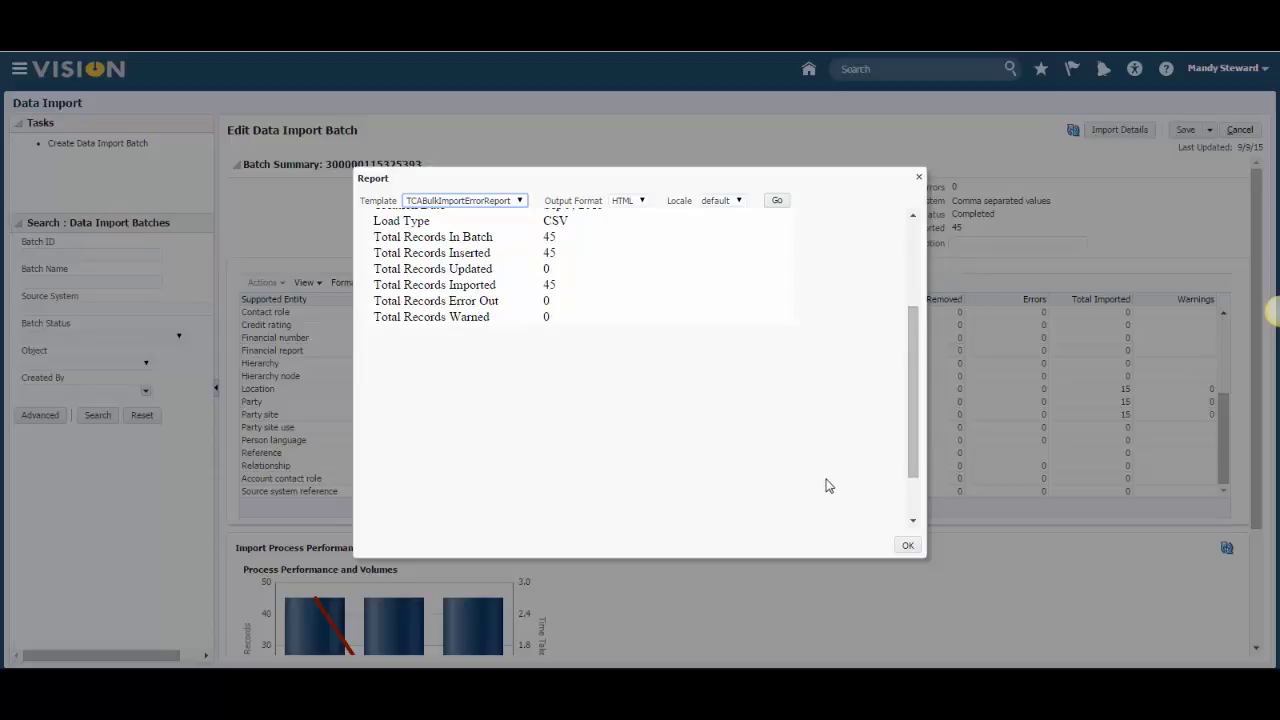
{"action": "scroll", "coordinate": [791, 471], "scroll_direction": "up", "scroll_amount": 5}
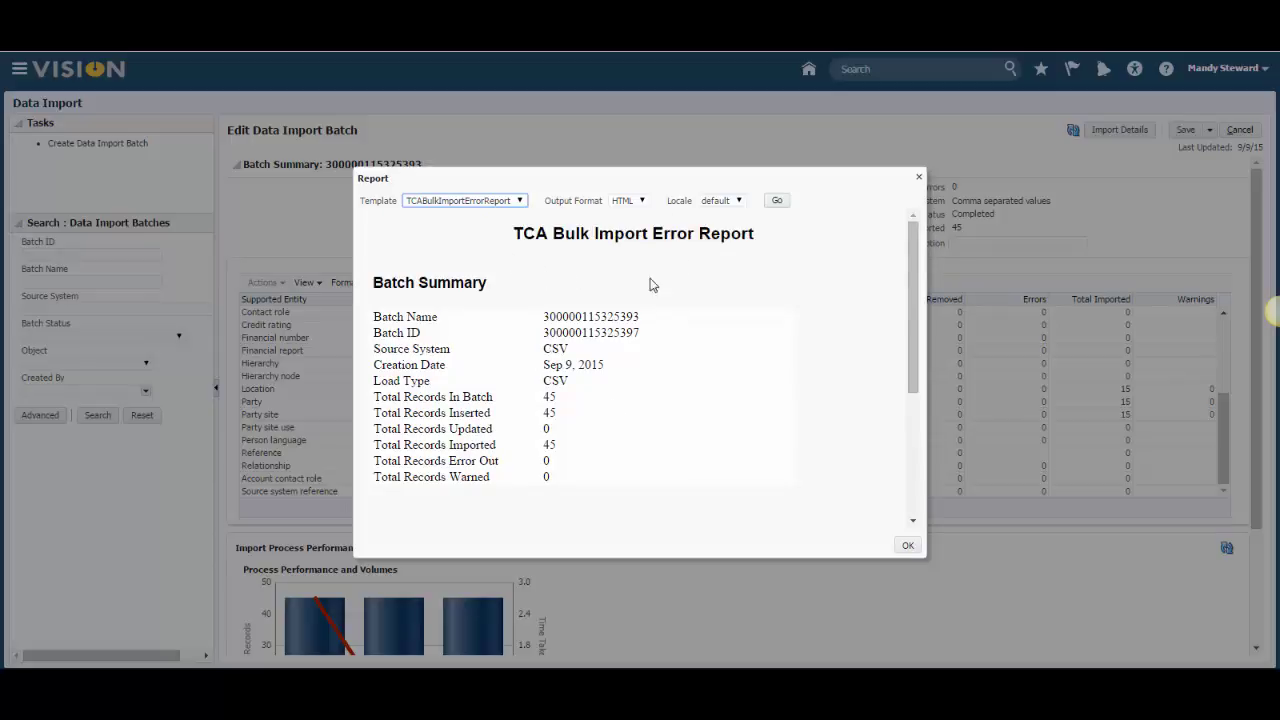
Set the import error report's output format to PDF, regenerate and review it, and close the report
{"action": "left_click", "coordinate": [630, 200]}
{"action": "left_click", "coordinate": [630, 226]}
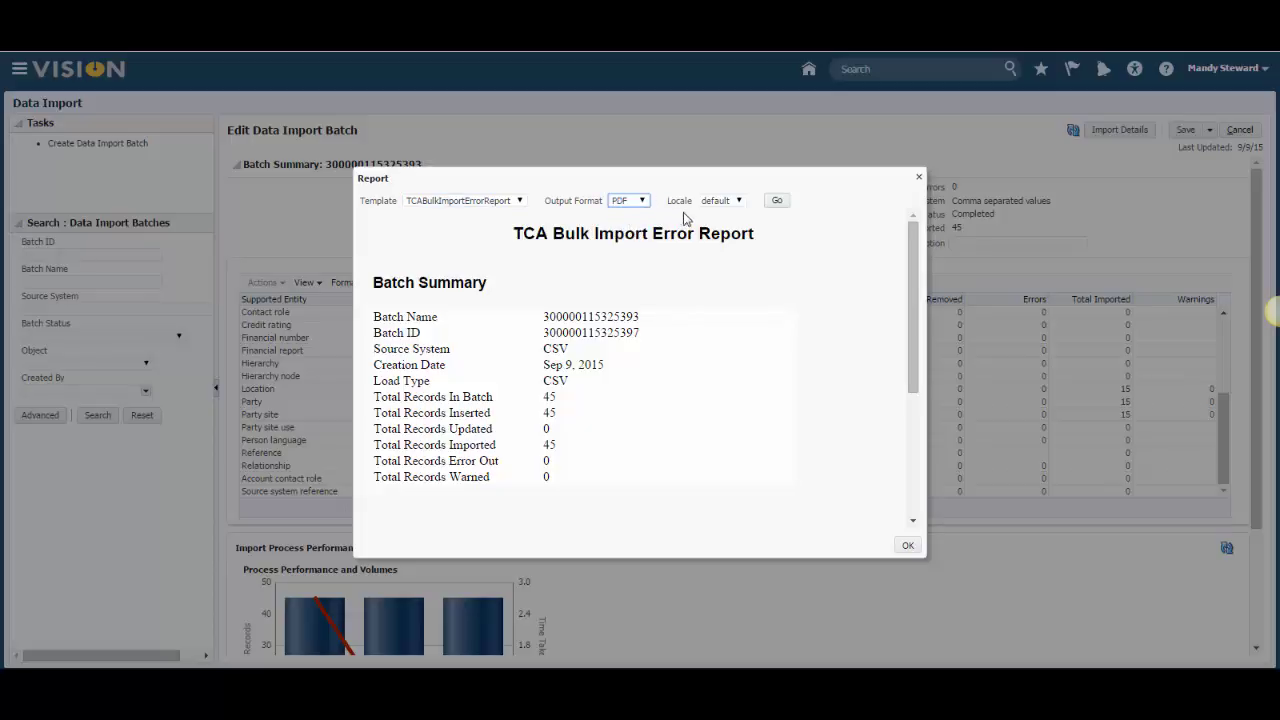
{"action": "left_click", "coordinate": [777, 200]}
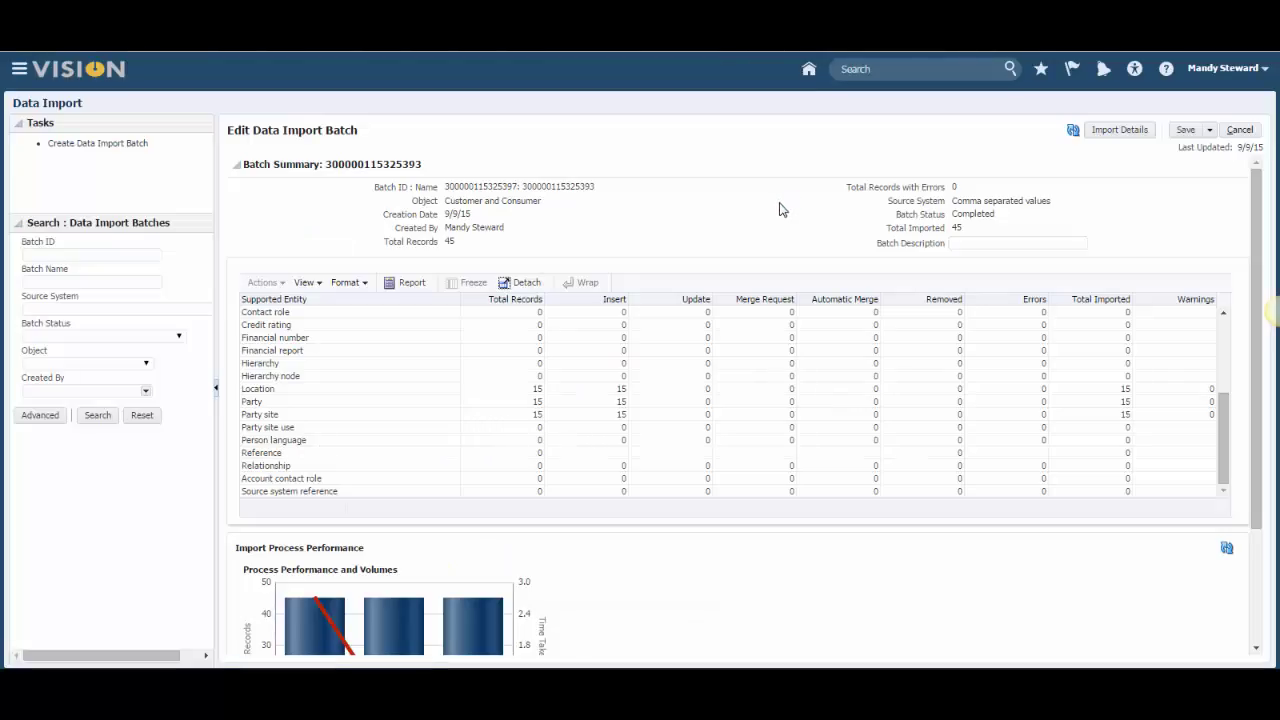
{"action": "left_click", "coordinate": [420, 286]}
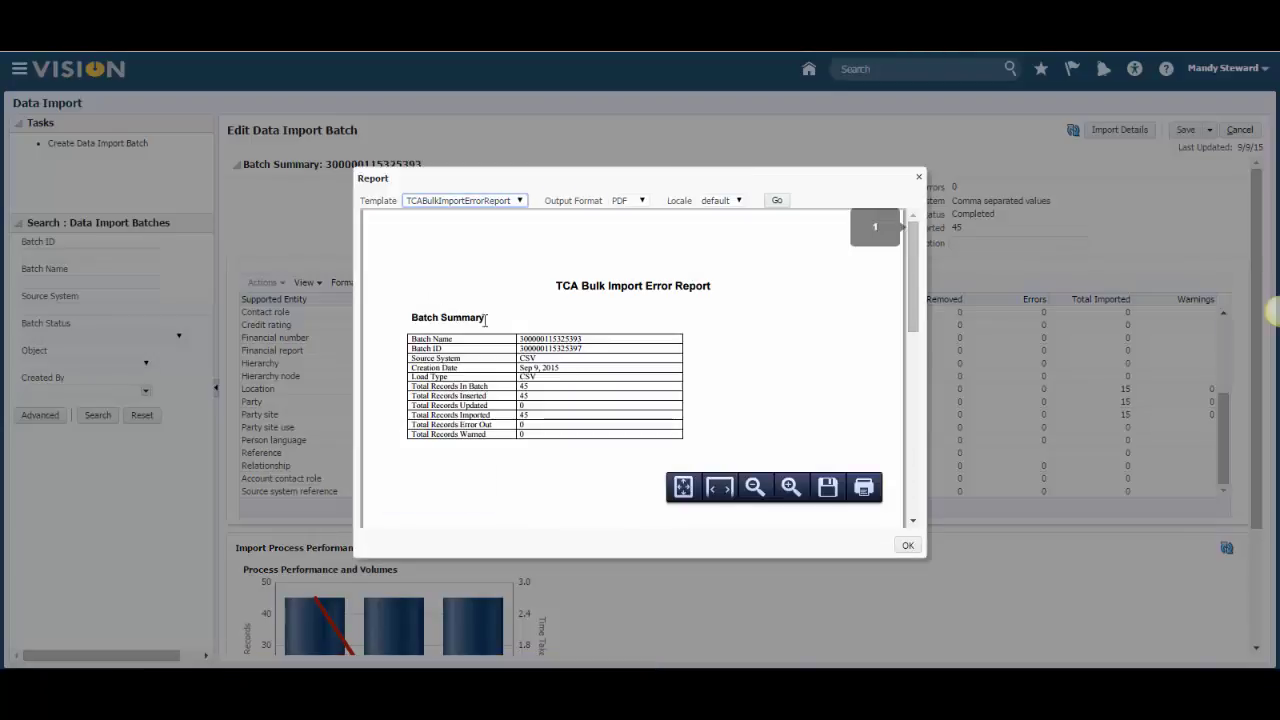
{"action": "scroll", "coordinate": [505, 345], "scroll_direction": "down", "scroll_amount": 3}
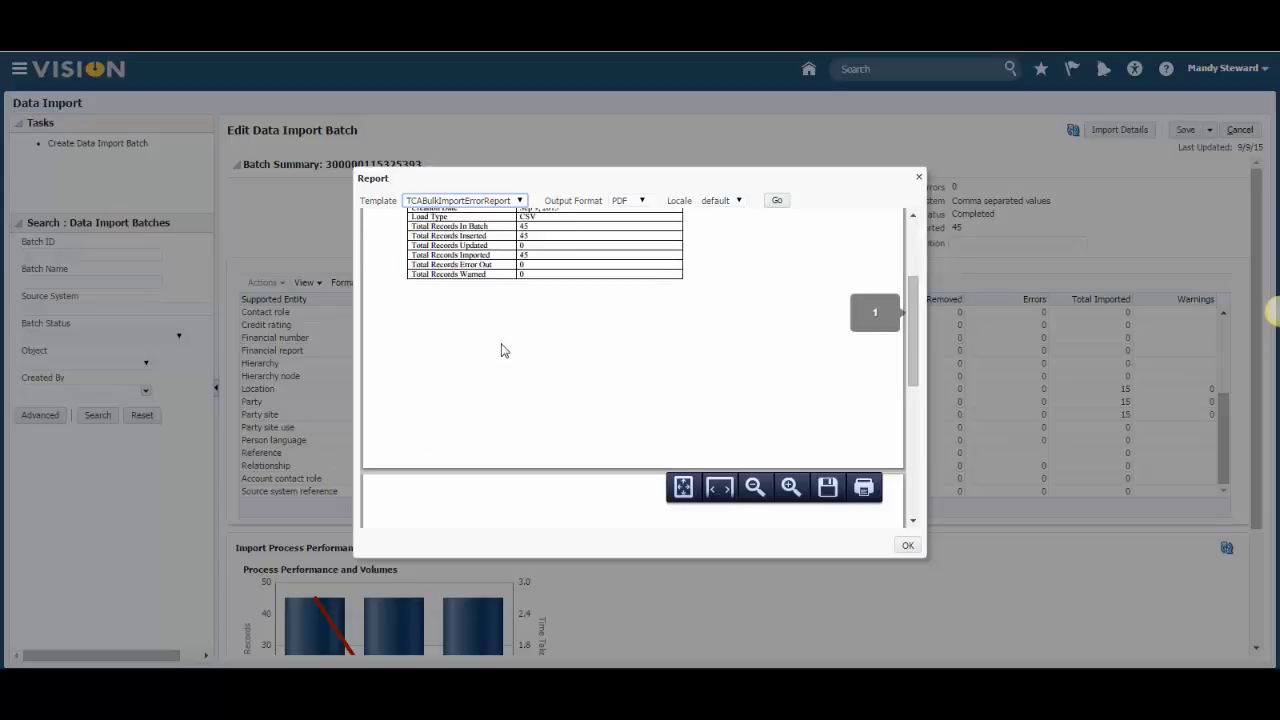
{"action": "scroll", "coordinate": [503, 349], "scroll_direction": "up", "scroll_amount": 2}
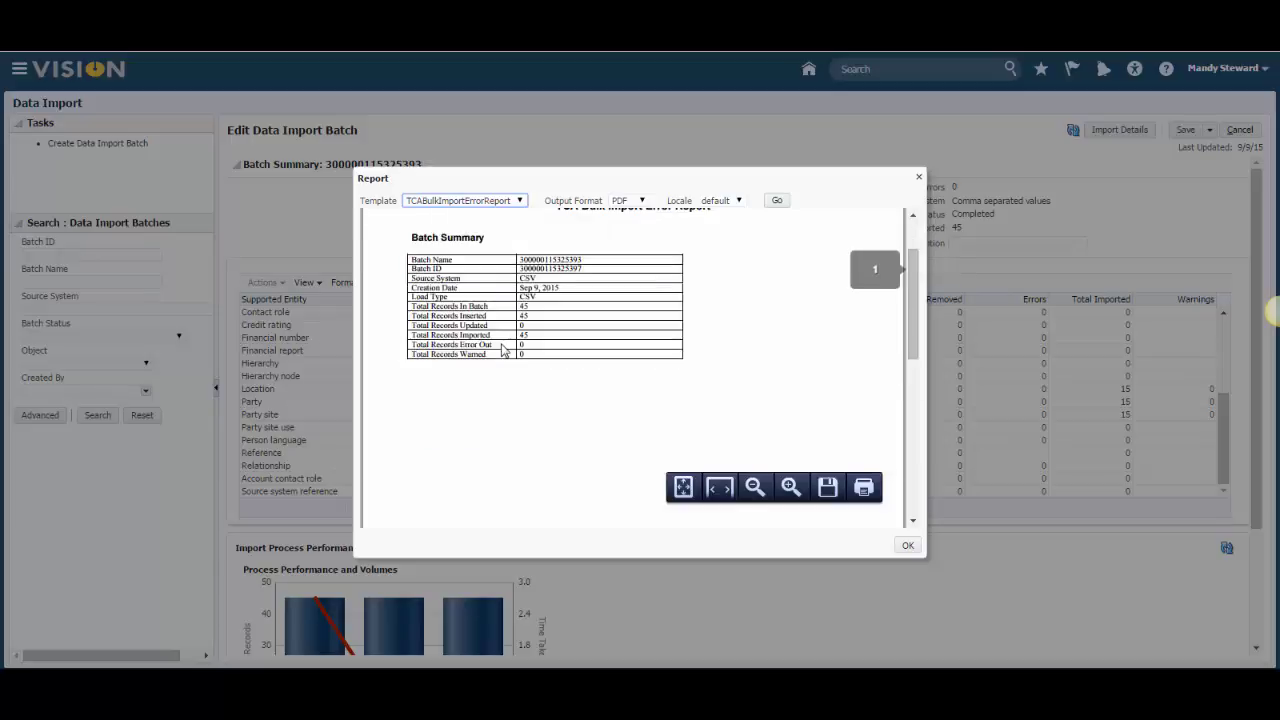
{"action": "left_click", "coordinate": [920, 178]}
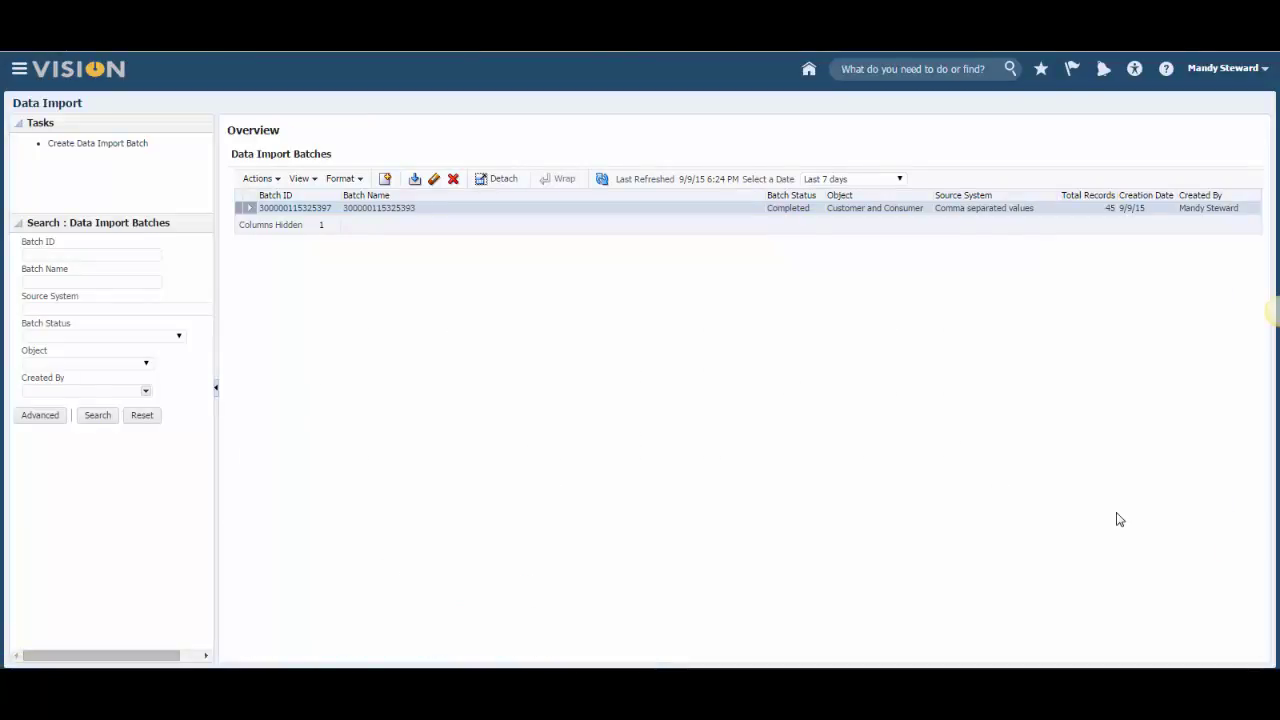
Open the Customer Data Management Parties work area, examine the first imported Trimble organization's profile, and close it without saving
{"action": "left_click", "coordinate": [808, 72]}
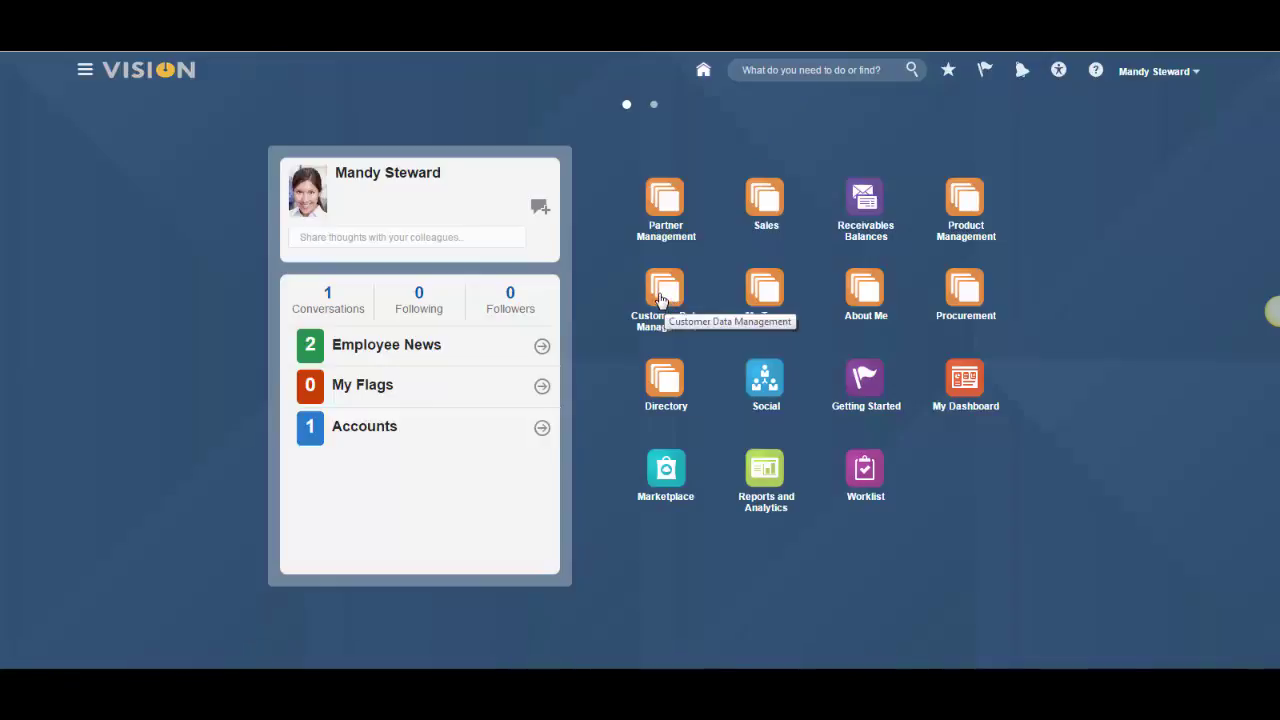
{"action": "left_click", "coordinate": [660, 298]}
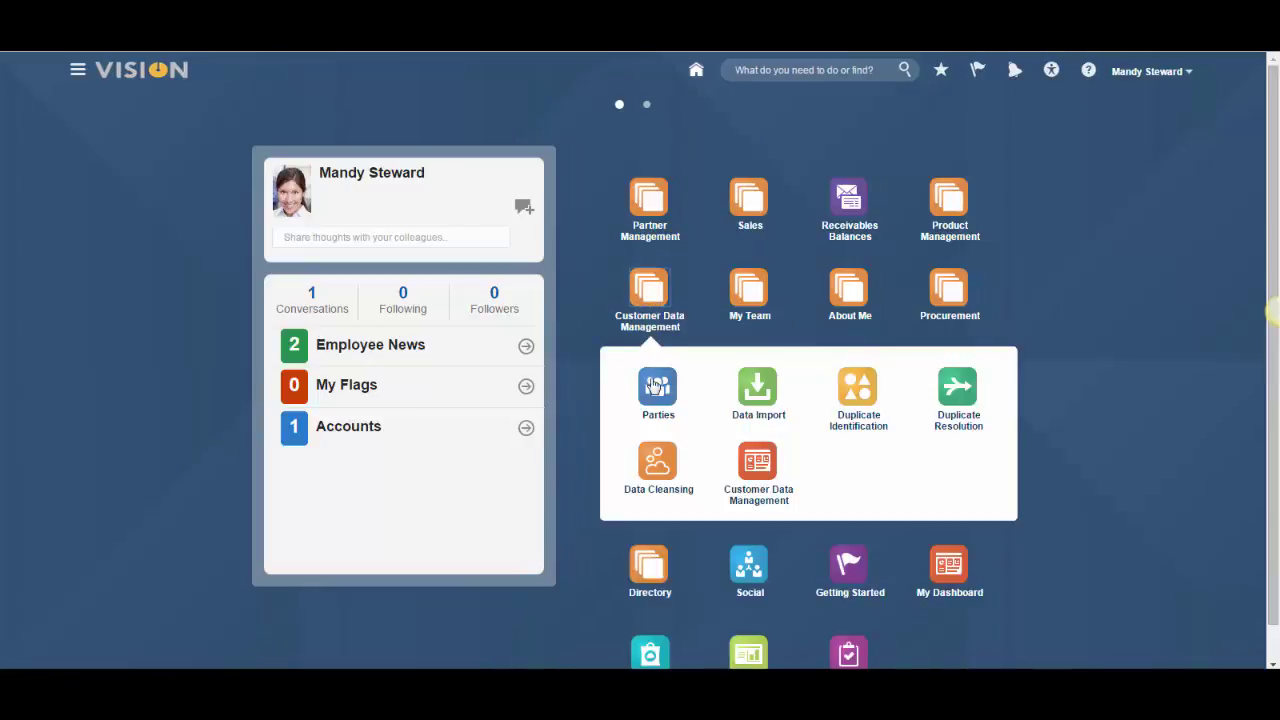
{"action": "left_click", "coordinate": [657, 388]}
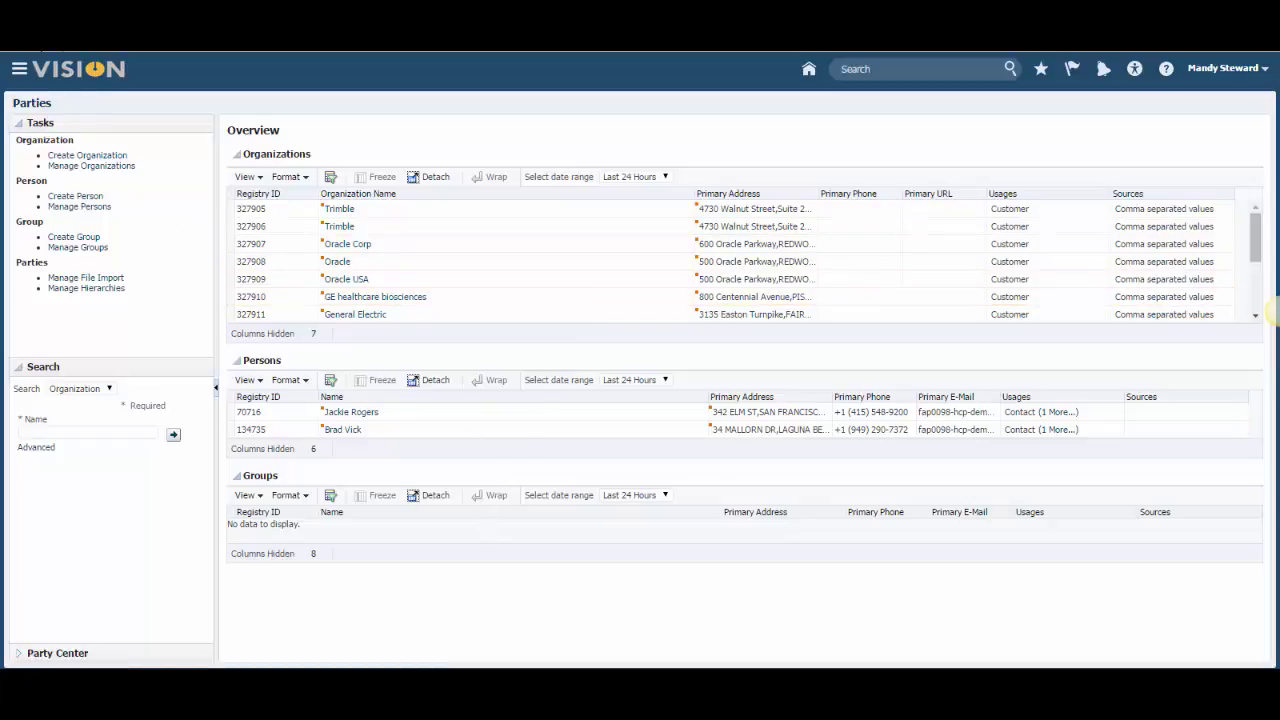
{"action": "left_click", "coordinate": [343, 214]}
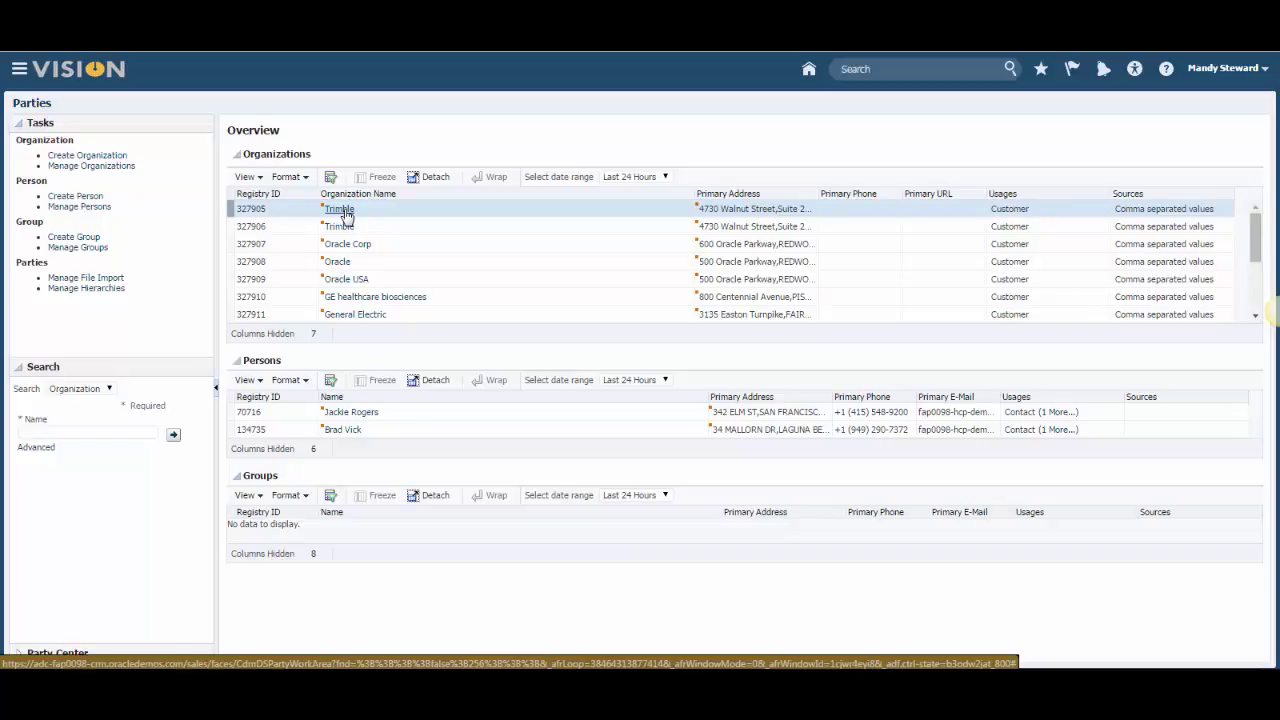
{"action": "left_click", "coordinate": [345, 212]}
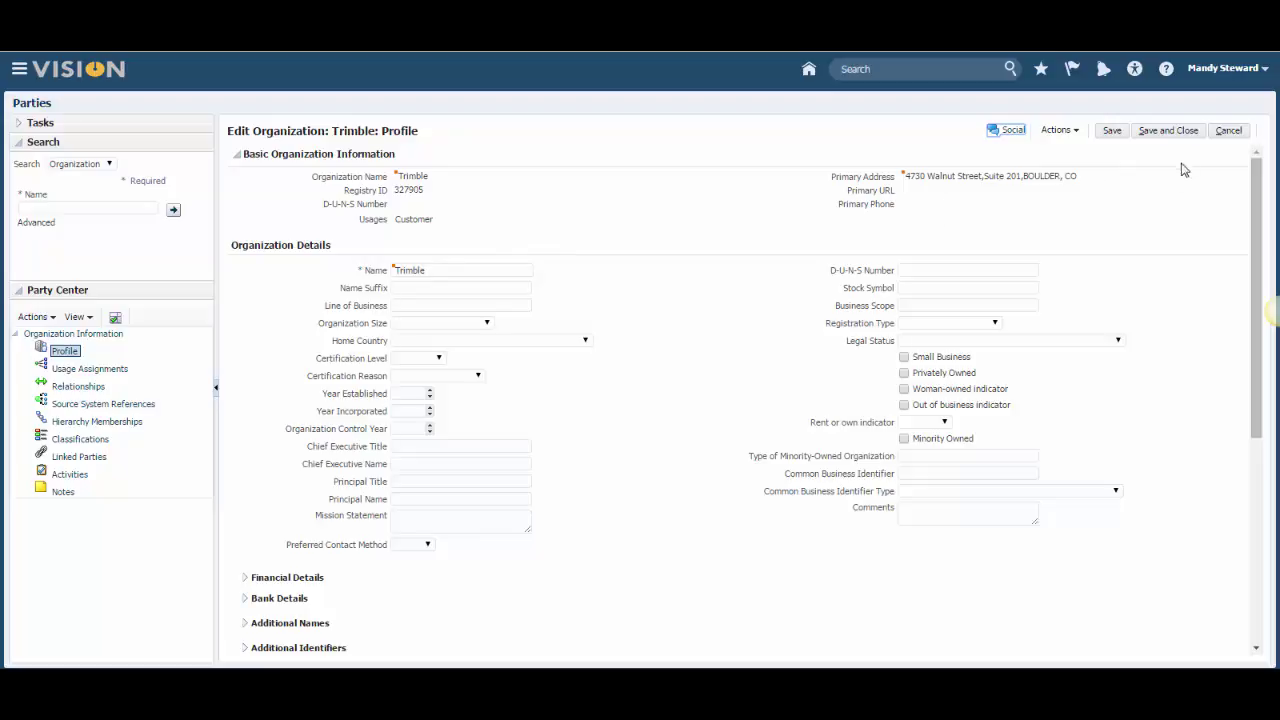
{"action": "left_click", "coordinate": [1226, 131]}
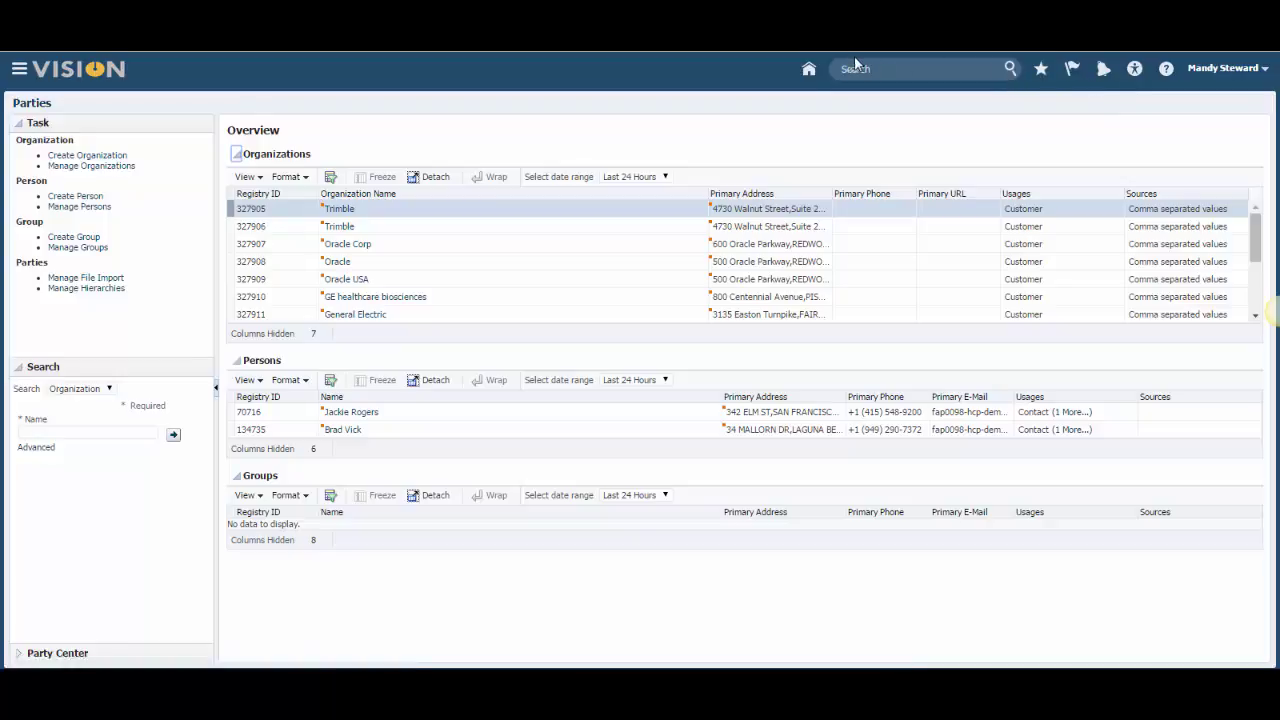
Open the Sales Accounts list, examine the first imported Trimble account's overview, and close it without changes
{"action": "left_click", "coordinate": [811, 70]}
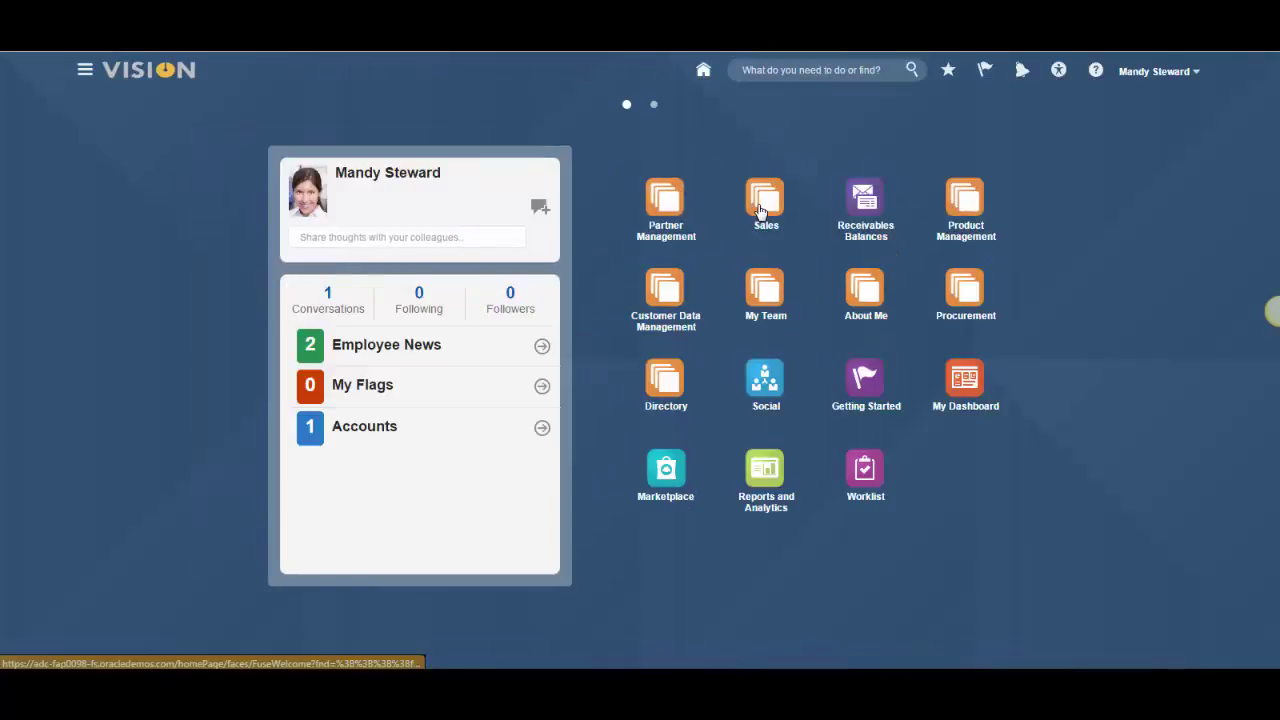
{"action": "left_click", "coordinate": [760, 210]}
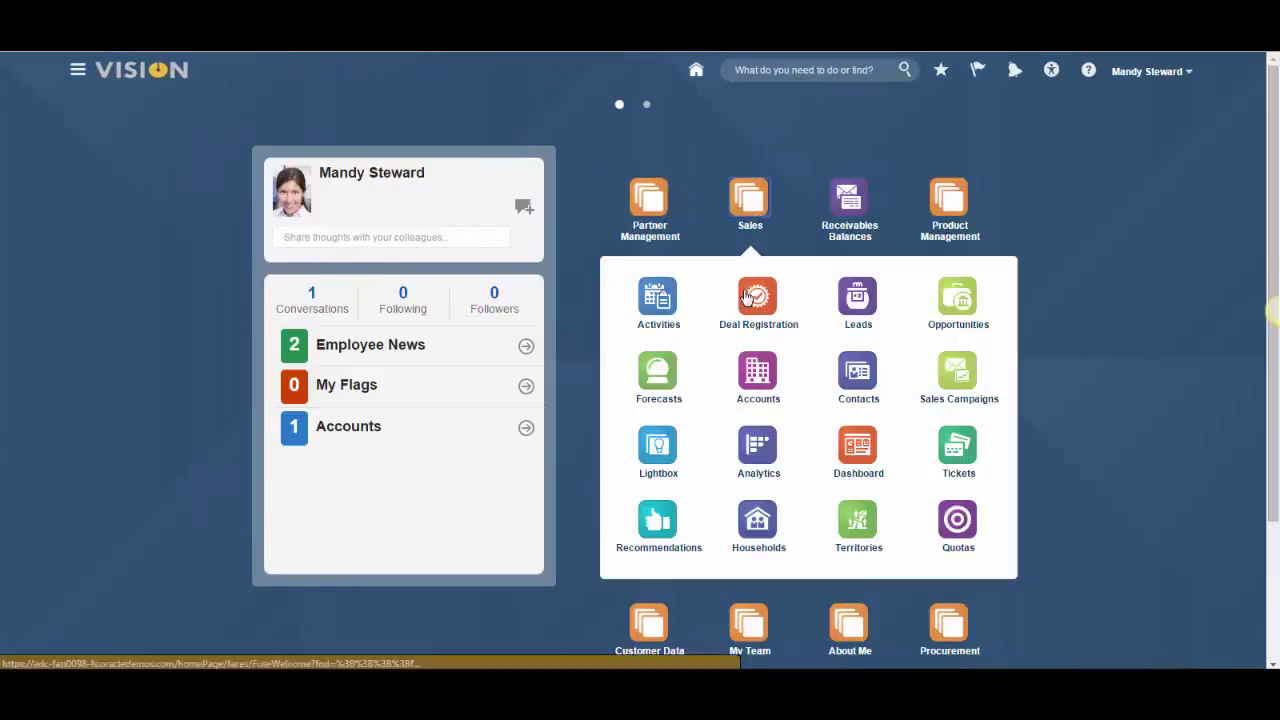
{"action": "left_click", "coordinate": [767, 387]}
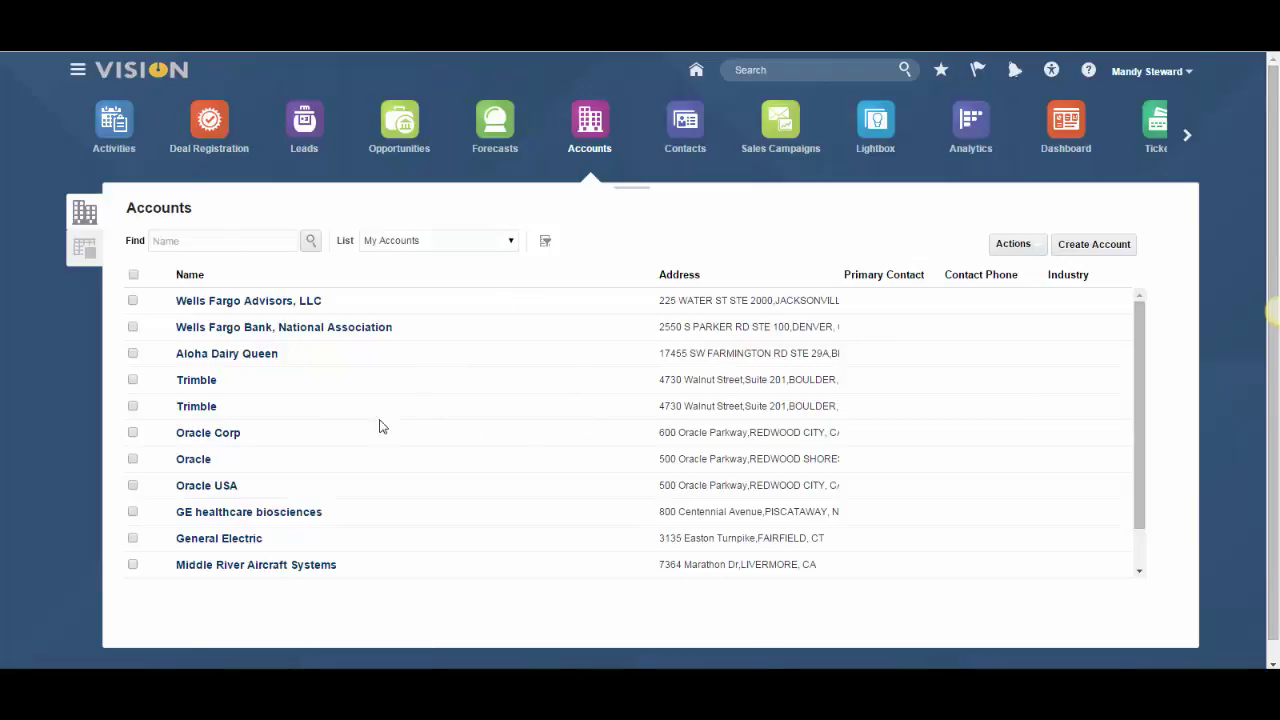
{"action": "left_click", "coordinate": [189, 385]}
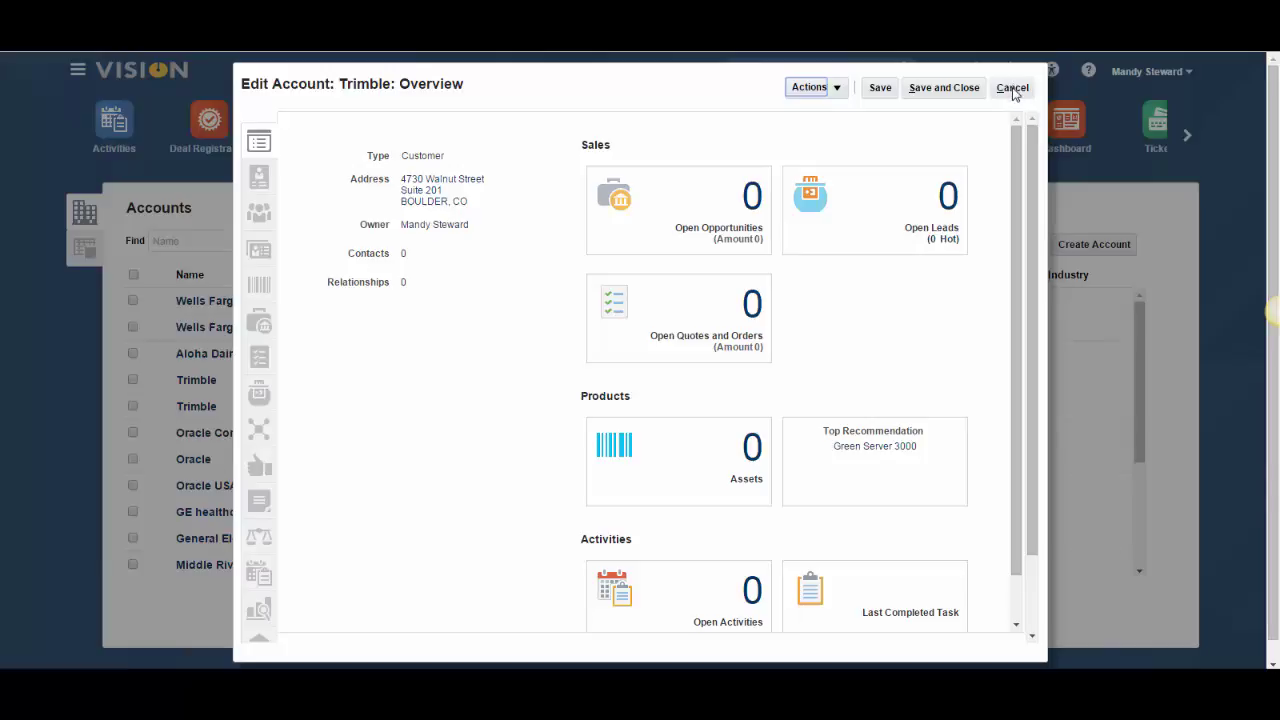
{"action": "left_click", "coordinate": [1013, 89]}
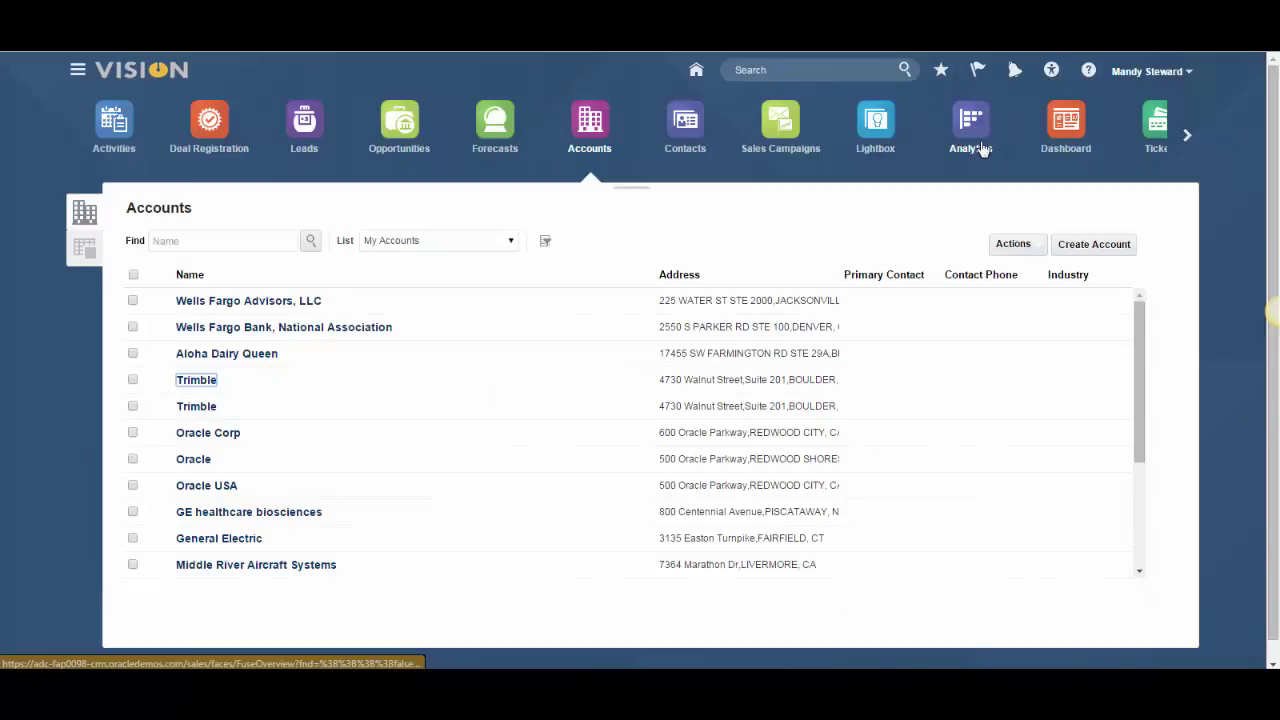